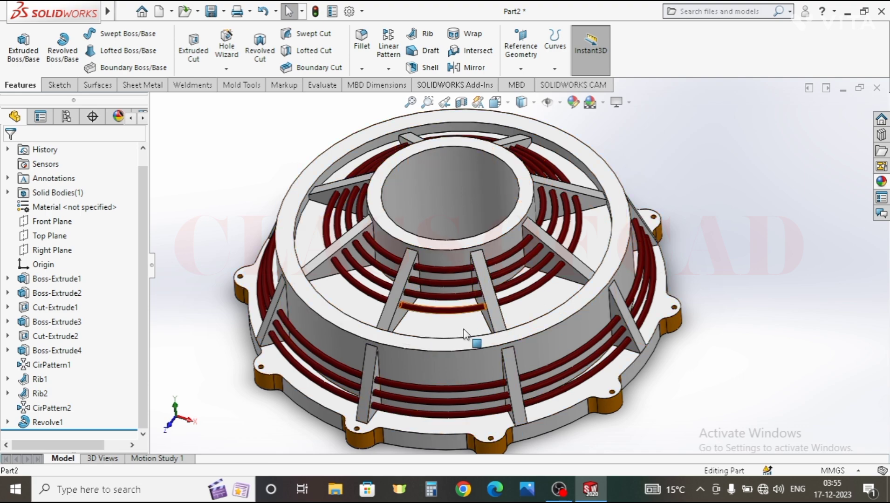
middle_drag(441, 324, 438, 285)
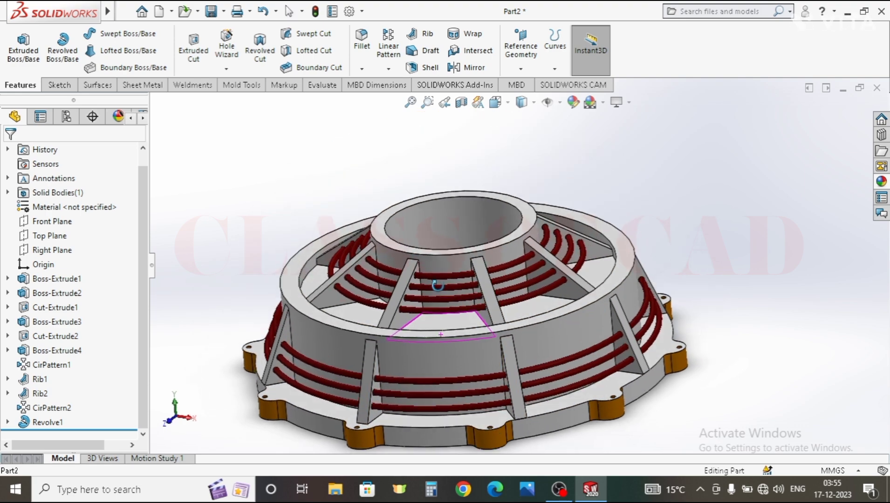
scroll(445, 316, down, 5)
middle_drag(445, 316, 449, 257)
scroll(443, 259, up, 6)
middle_drag(500, 327, 513, 350)
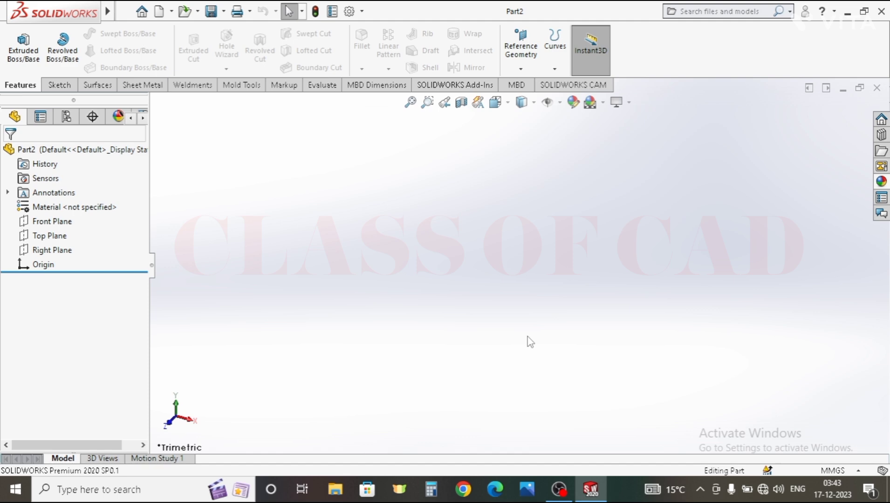
- Sketch a circle about 130 mm in diameter on the Top Plane, centred on the origin
click(61, 234)
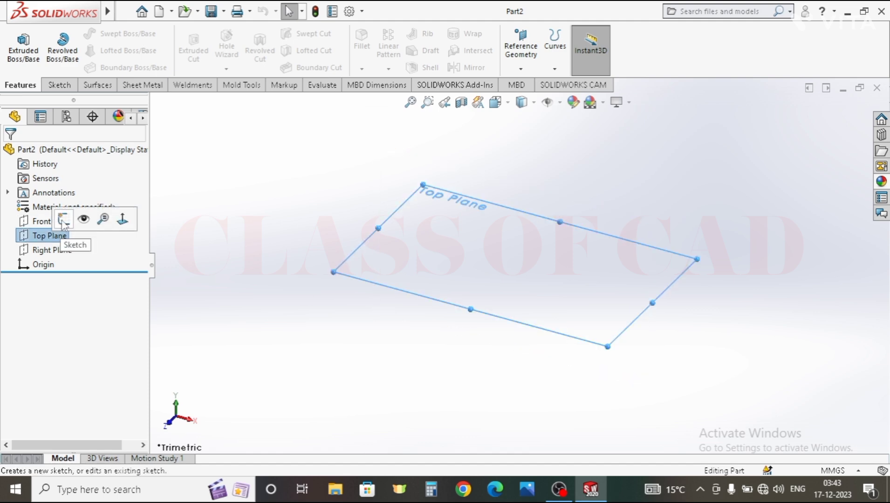
click(64, 219)
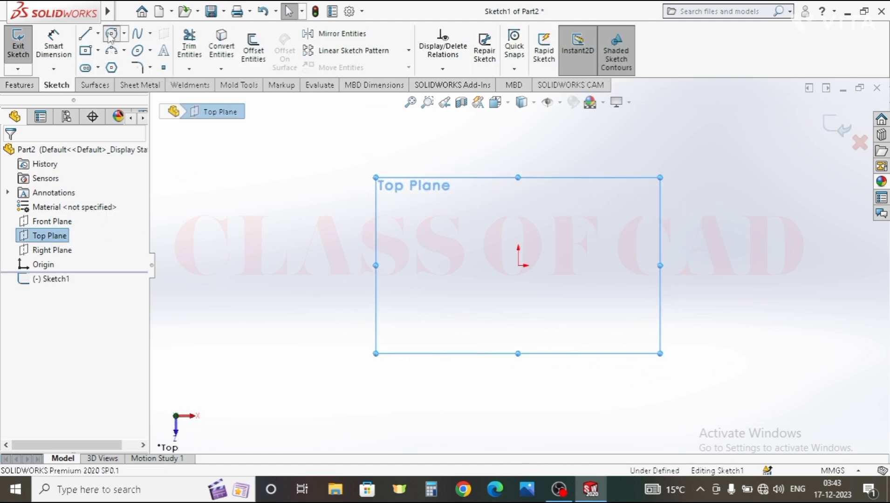
click(111, 34)
click(519, 266)
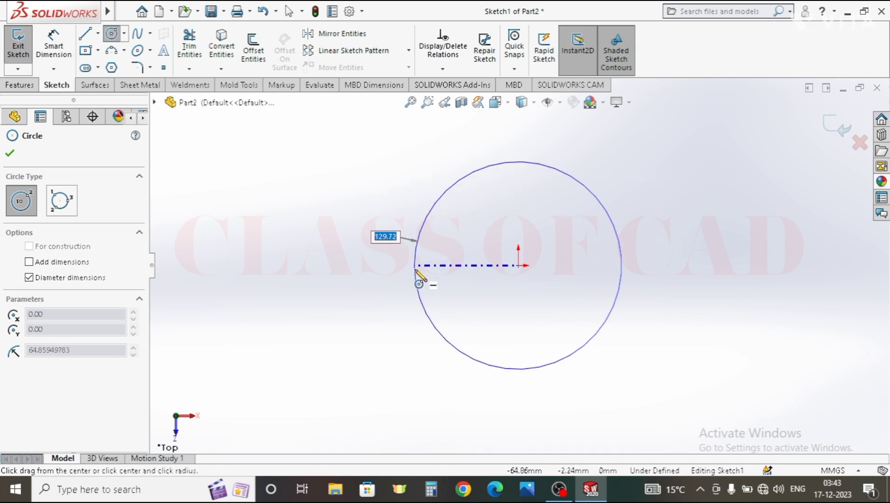
click(415, 270)
- Dimension the circle's diameter as 100 mm
click(52, 46)
click(414, 269)
click(362, 276)
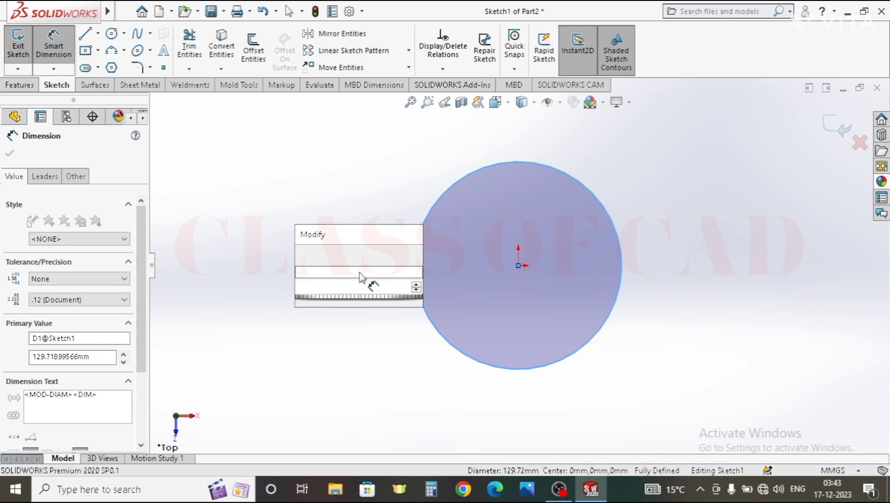
text(100)
key(Return)
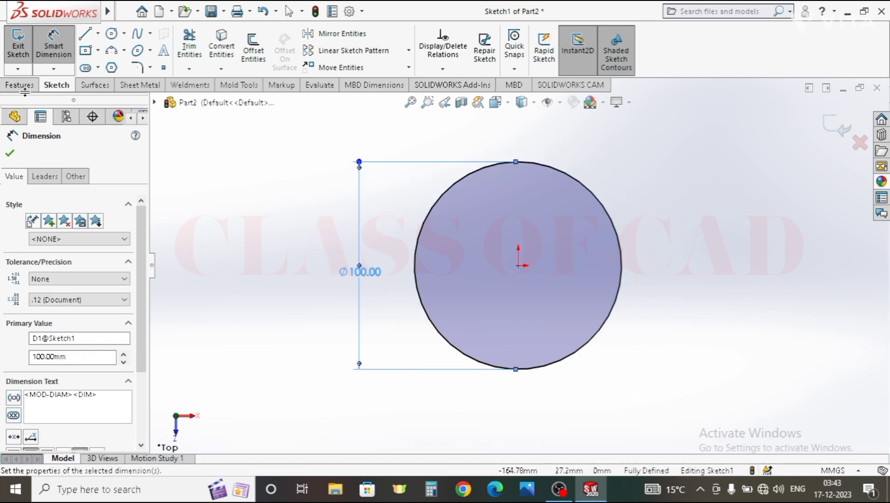
- Extrude the 100 mm circle to a blind depth of 5 mm as the base disc
click(21, 86)
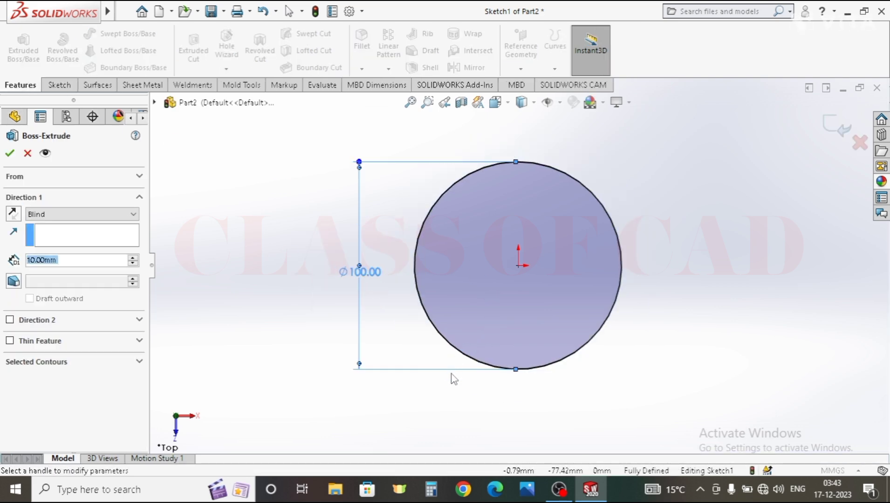
text(5)
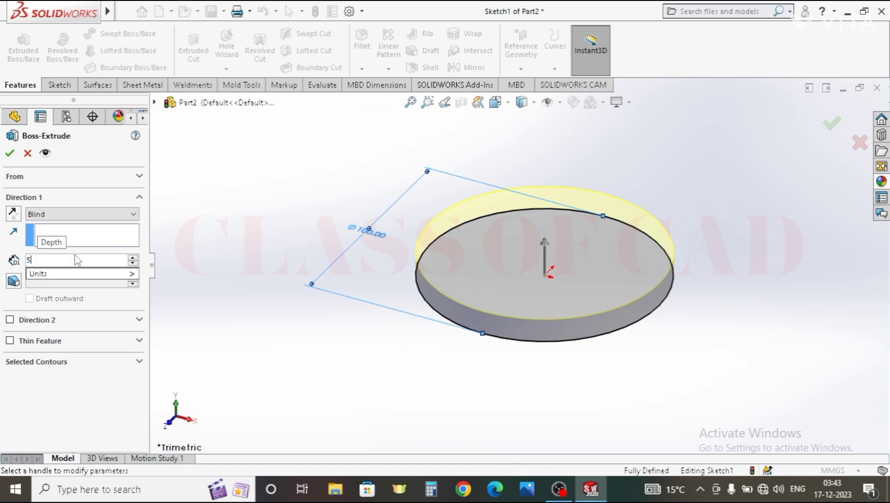
key(Return)
click(398, 313)
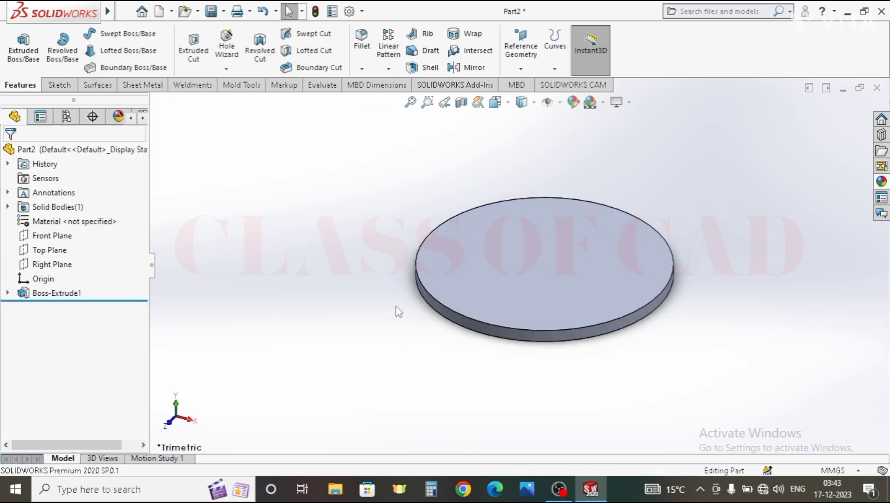
- Sketch a circle about 87 mm in diameter on the disc's upper face, centred on the origin
click(510, 245)
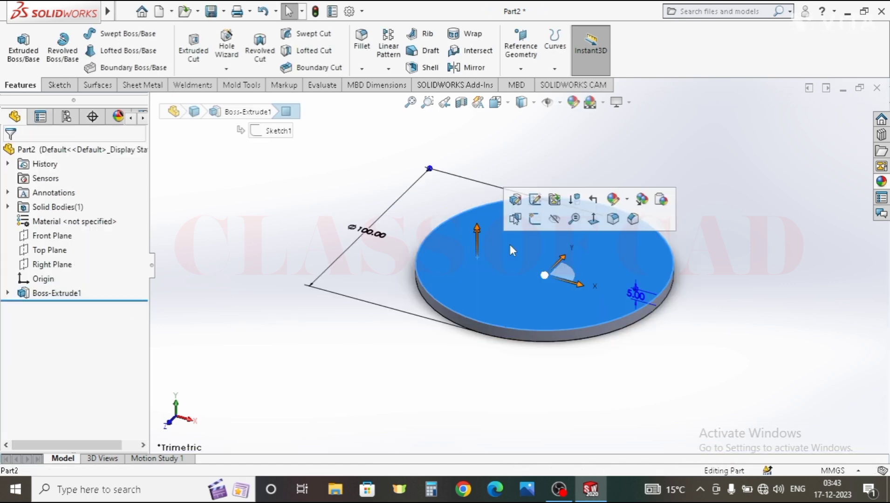
click(534, 218)
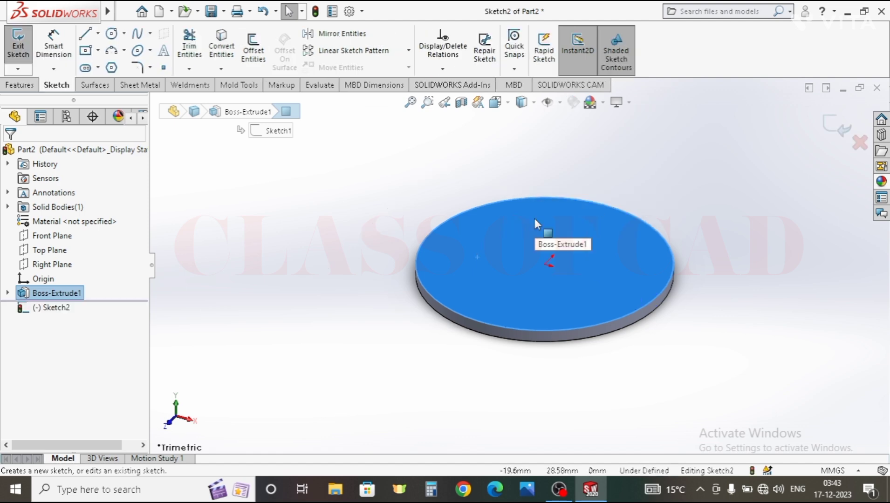
key(ctrl+8)
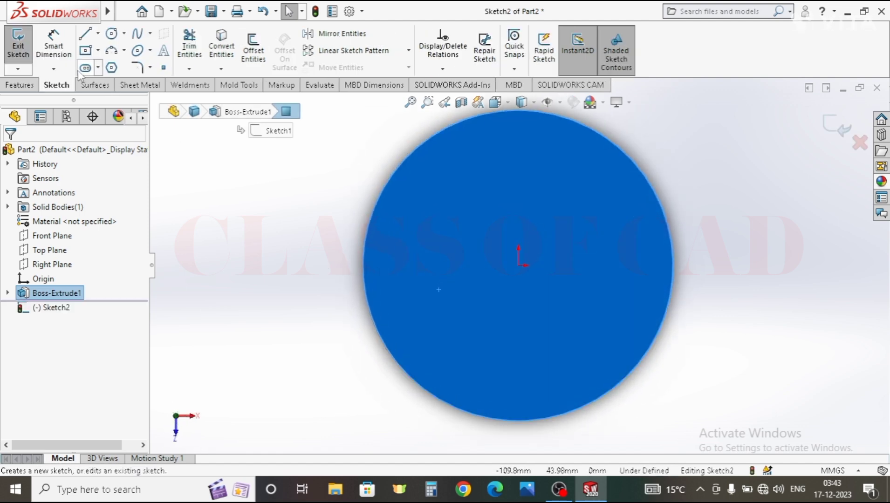
click(113, 35)
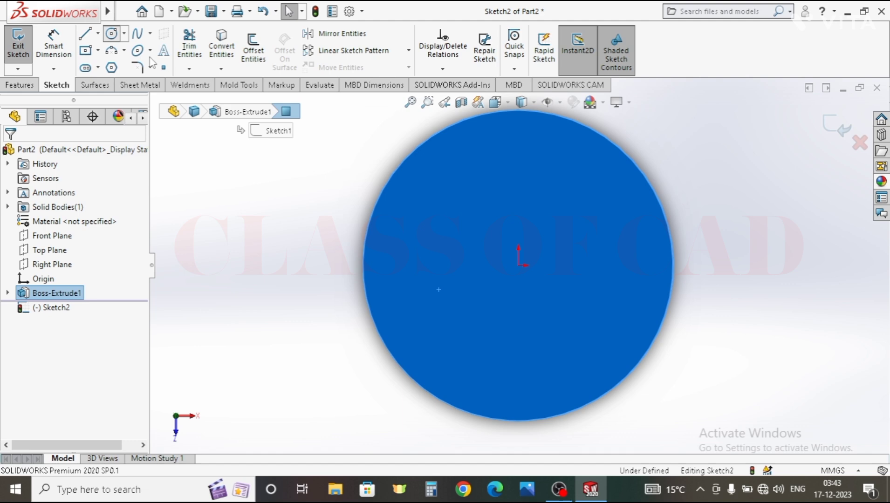
click(518, 265)
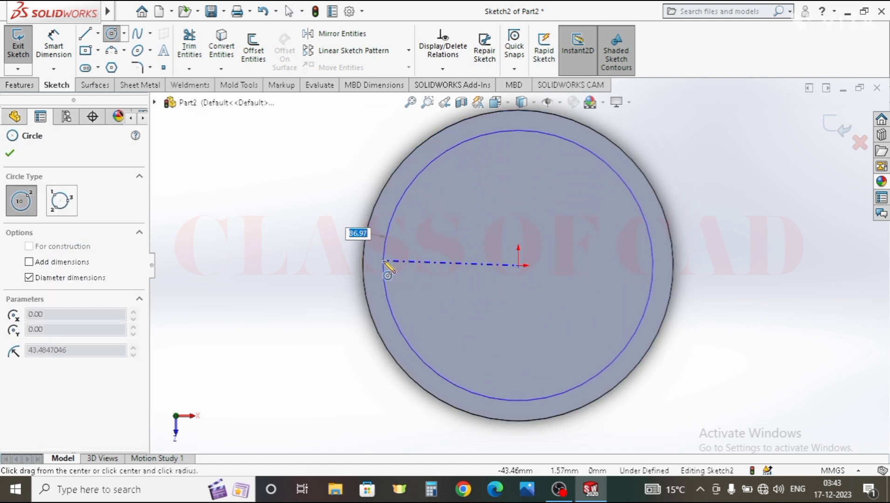
click(384, 262)
key(Escape)
- Dimension the circle on the disc's upper face to a diameter of 85 mm
click(48, 50)
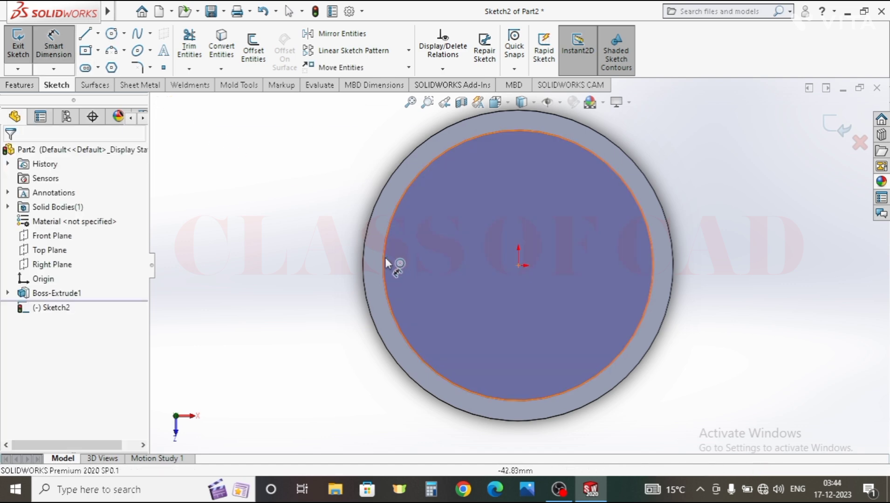
click(387, 262)
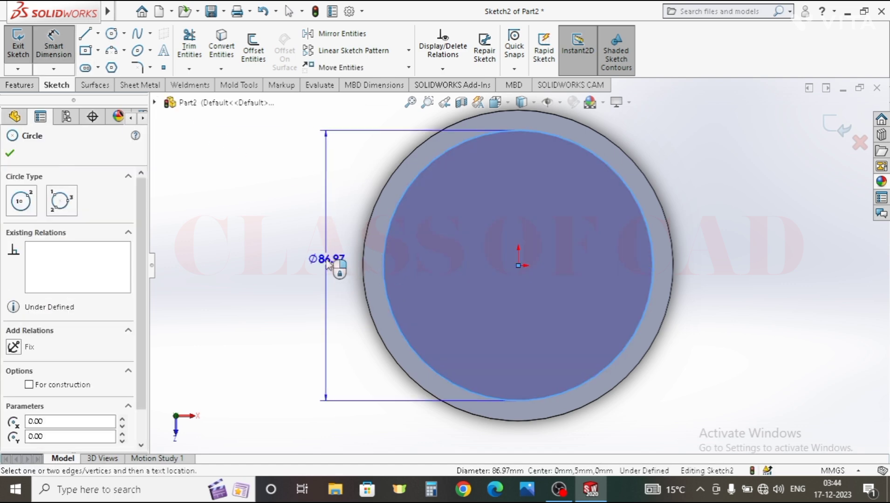
click(329, 263)
text(85)
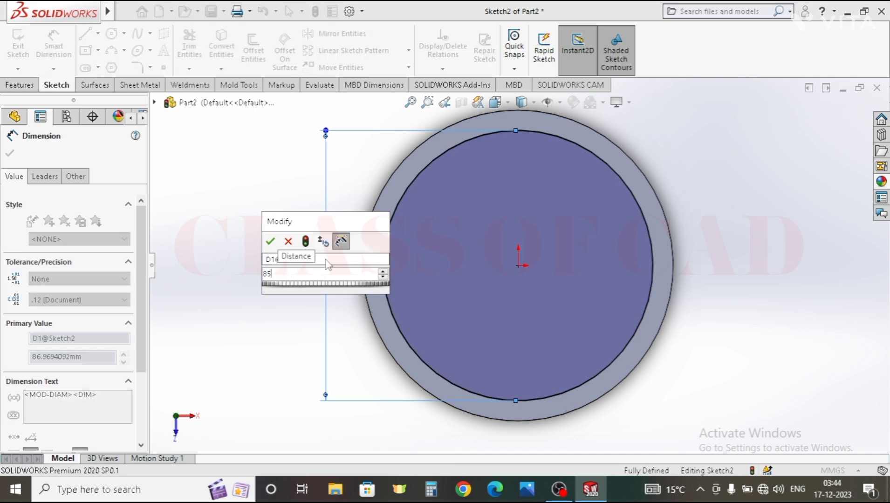
key(Return)
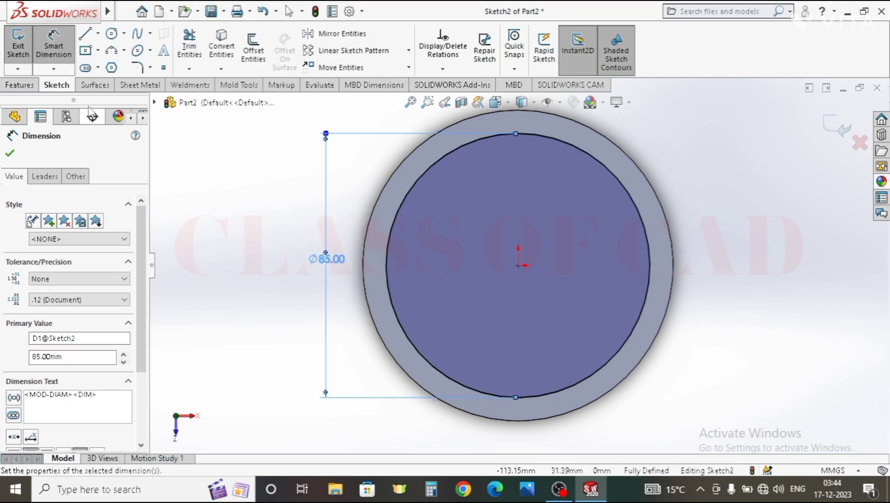
- Extrude the 85 mm circle upward from the disc to a blind depth of 20 mm, merged with the base
click(20, 85)
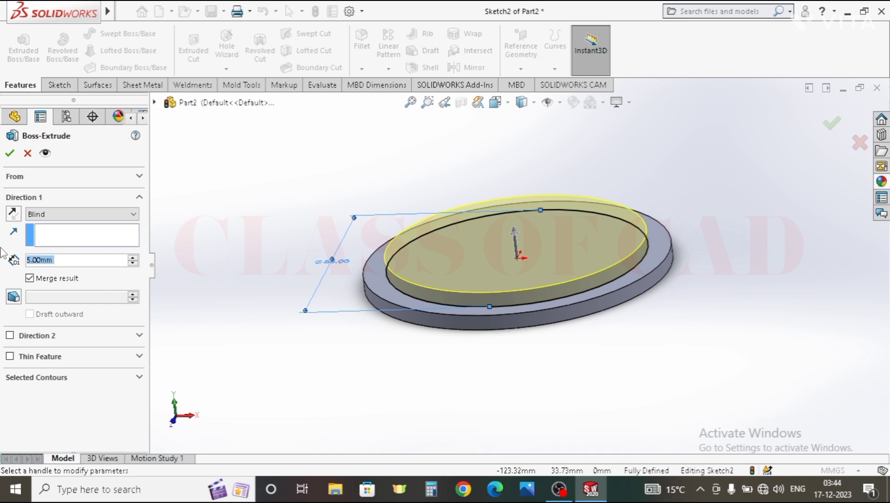
text(25)
key(Return)
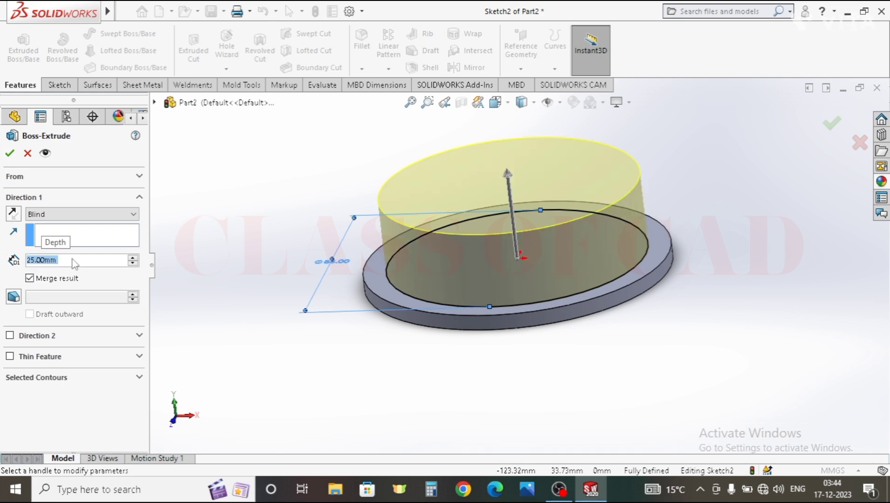
key(Return)
key(Return)
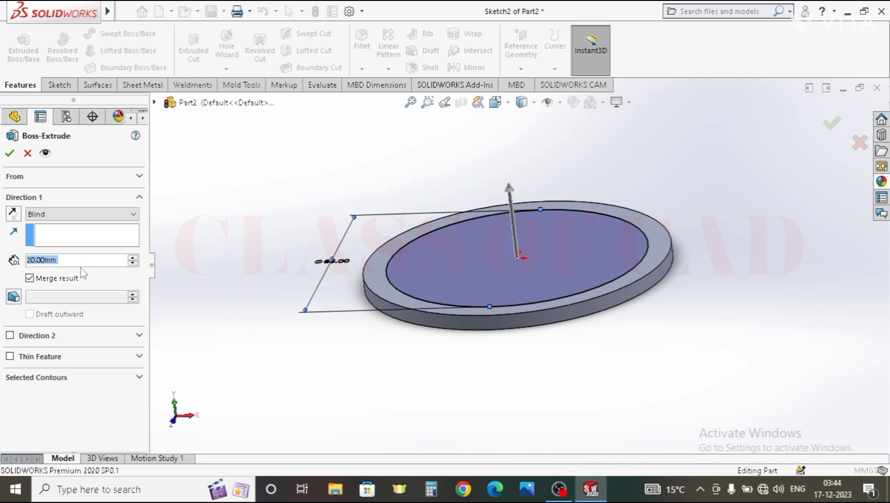
click(424, 358)
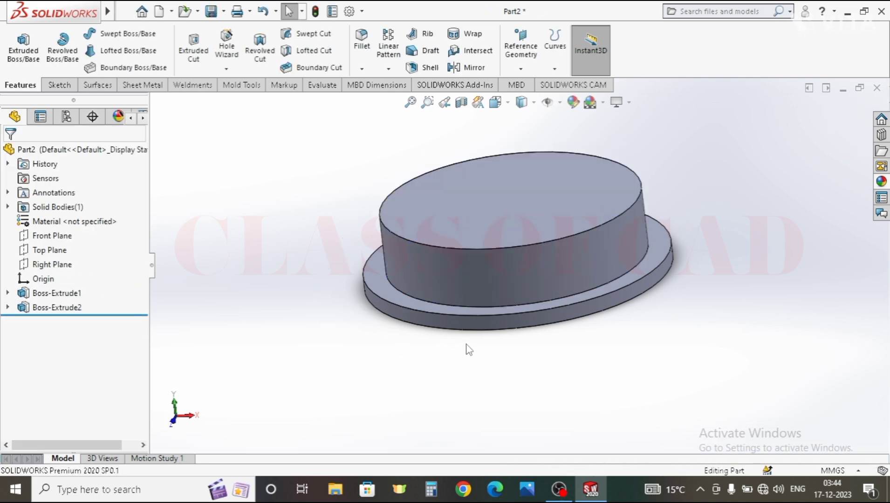
- Sketch a circle about 78 mm in diameter on the raised boss's upper face, centred on the origin
click(512, 212)
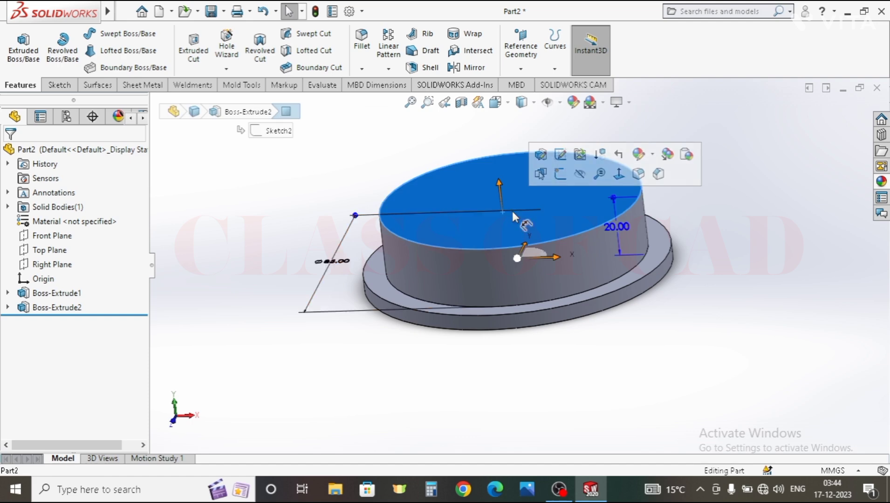
click(561, 176)
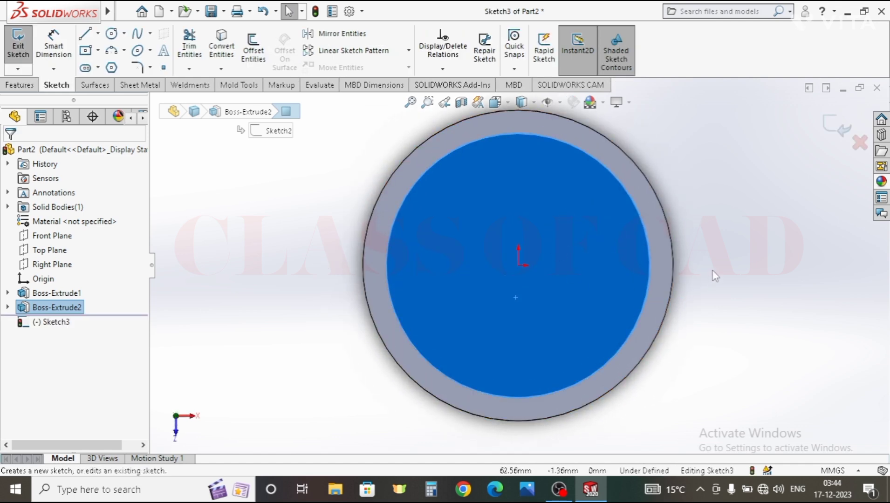
click(739, 279)
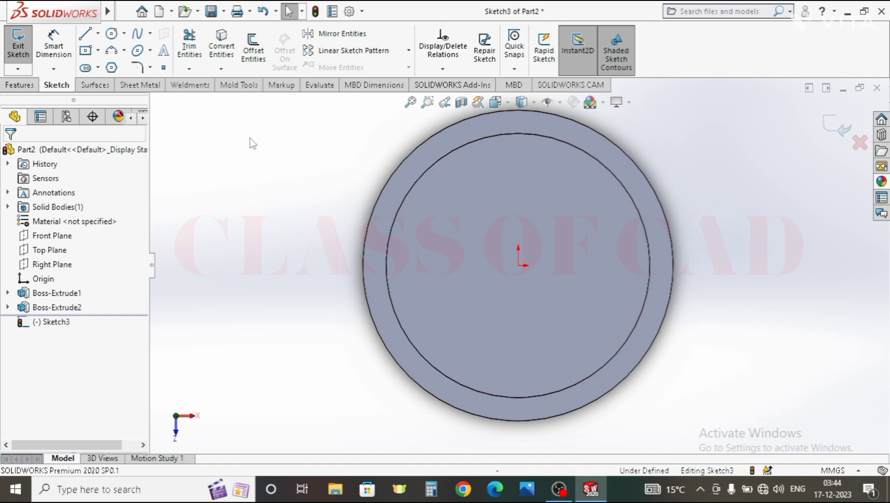
click(519, 266)
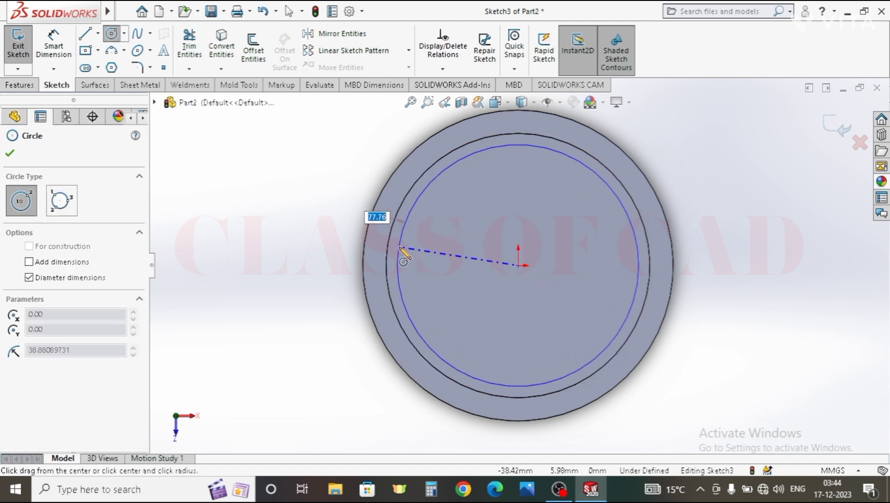
click(398, 254)
- Dimension the circle on the boss's upper face to a diameter of 76 mm
click(53, 46)
click(397, 261)
click(315, 268)
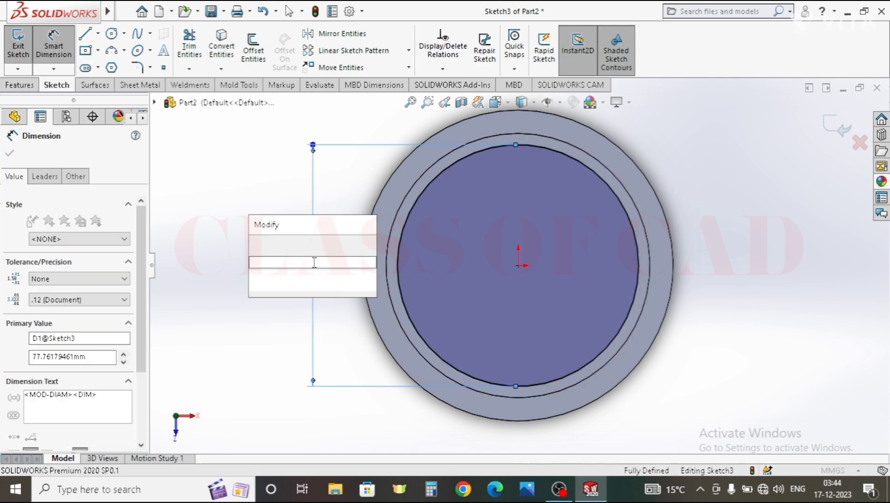
text(76)
key(Return)
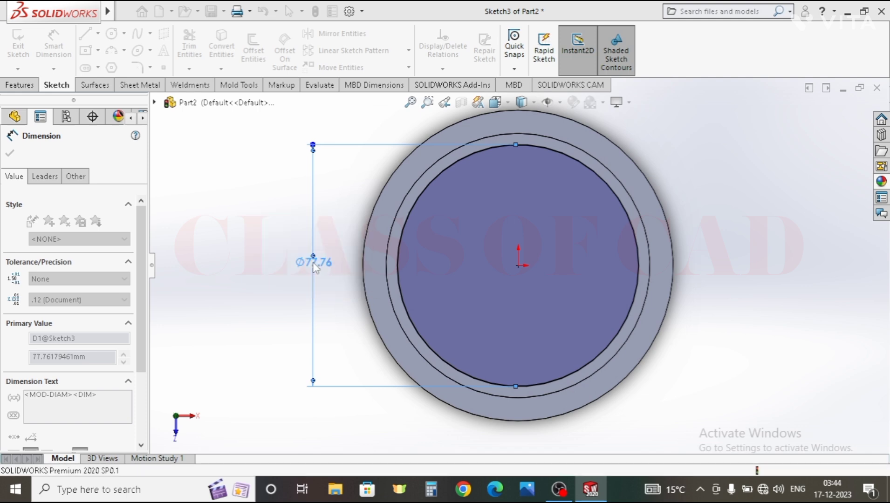
- Cut the 76 mm circle into the boss to a blind depth of 3 mm
click(18, 85)
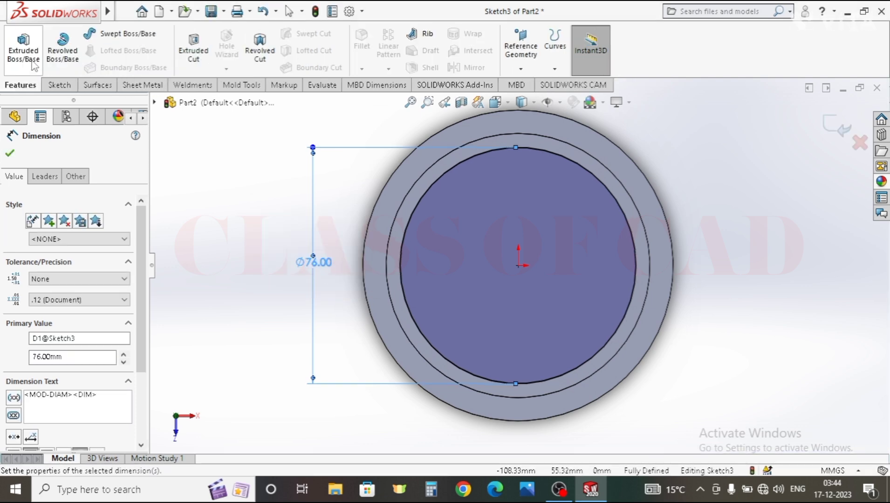
click(193, 51)
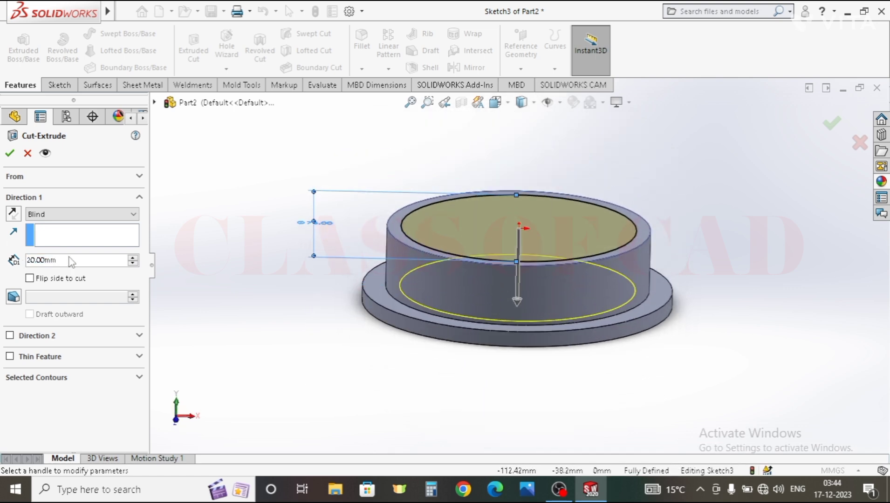
text(10)
key(Return)
click(304, 300)
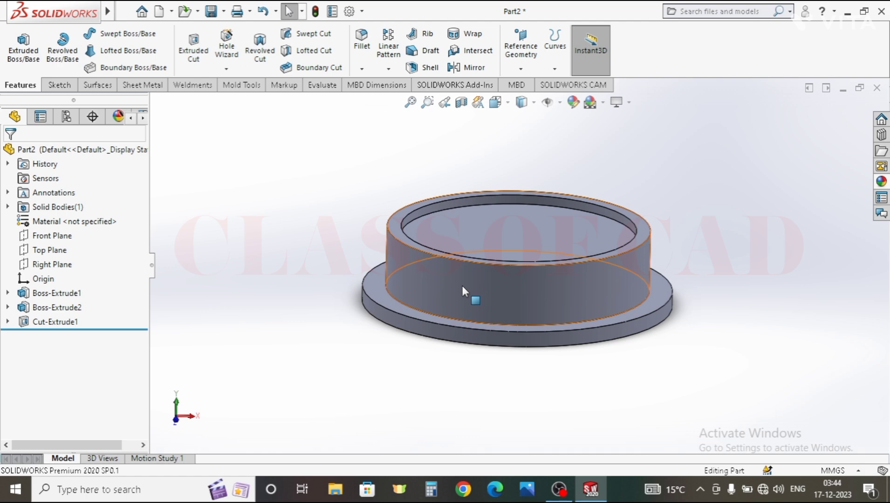
- Sketch a circle centred on the origin on the floor of the 76 mm recess
click(513, 238)
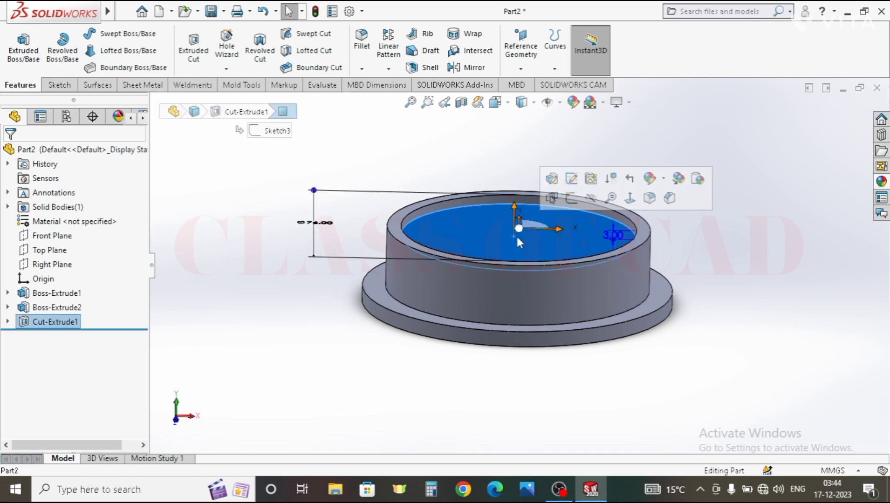
click(569, 200)
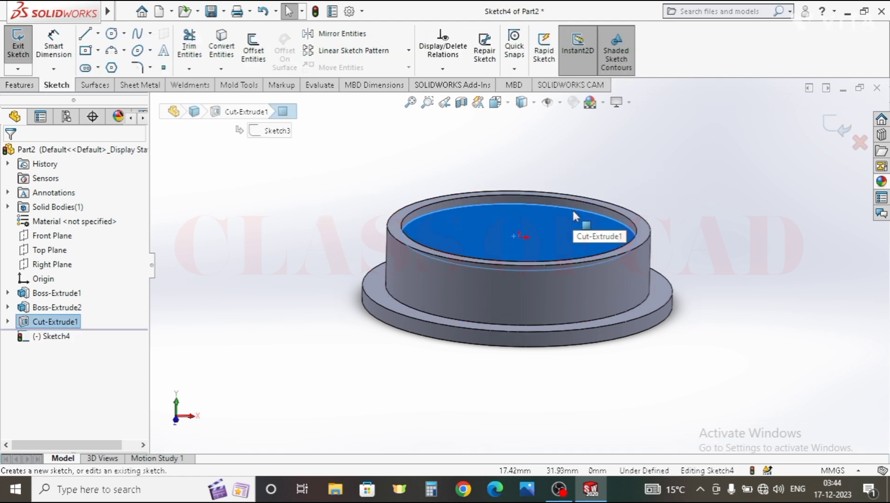
click(112, 34)
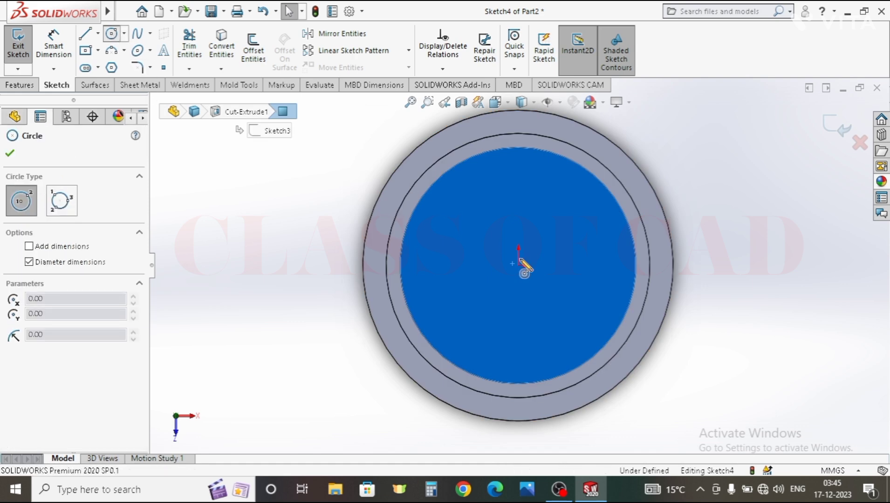
click(518, 265)
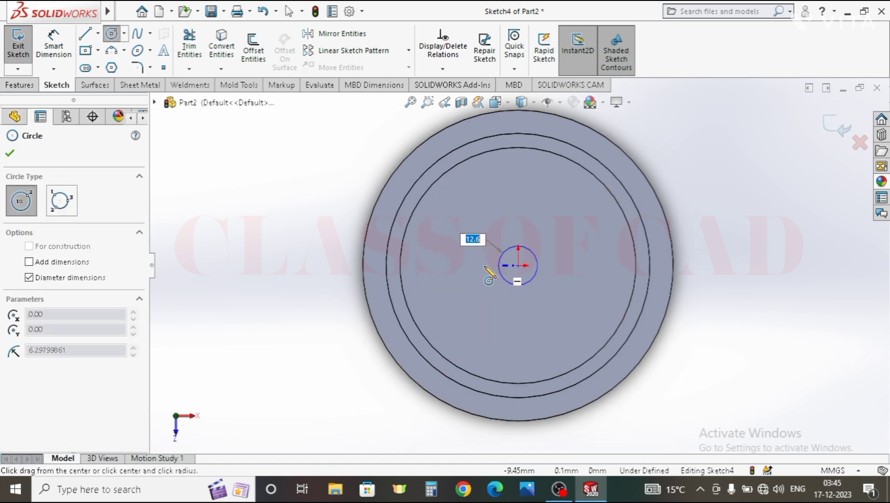
click(459, 274)
- Dimension the circle on the recess floor to a diameter of 38 mm
click(55, 47)
click(459, 277)
click(306, 261)
text(38)
key(Return)
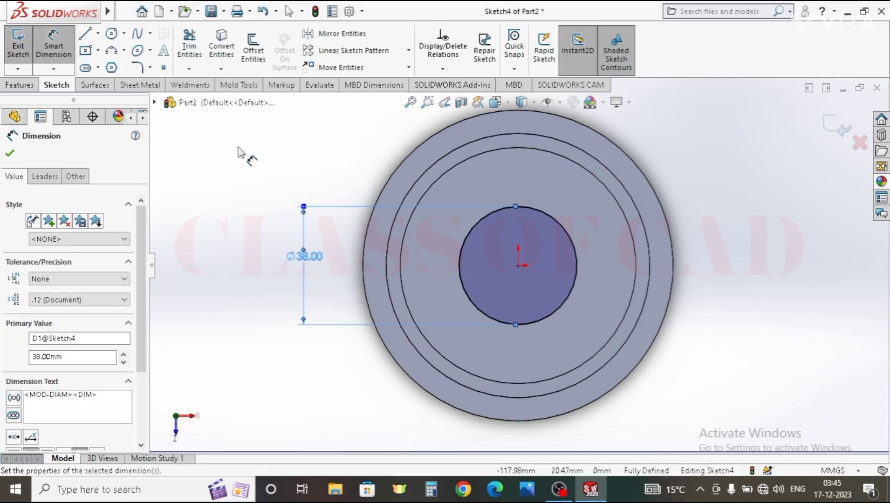
- Change the diameter of the circle on the recess floor to 40 mm
key(Escape)
double_click(325, 265)
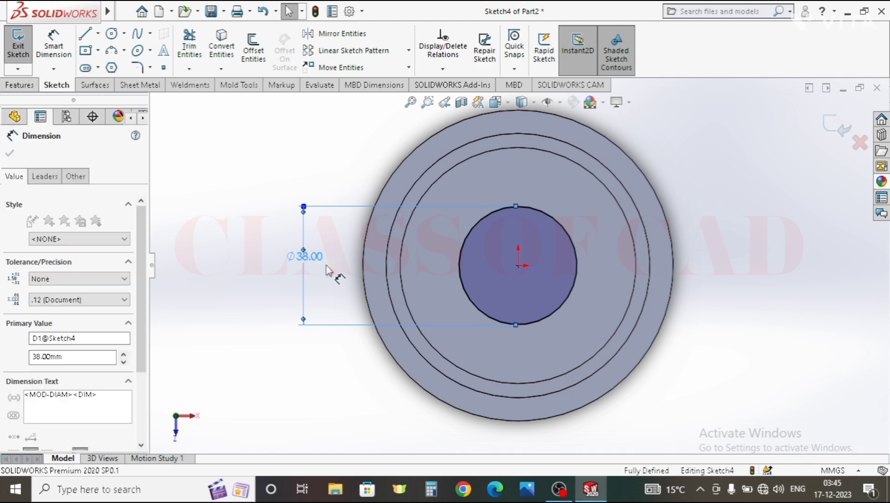
text(40)
key(Return)
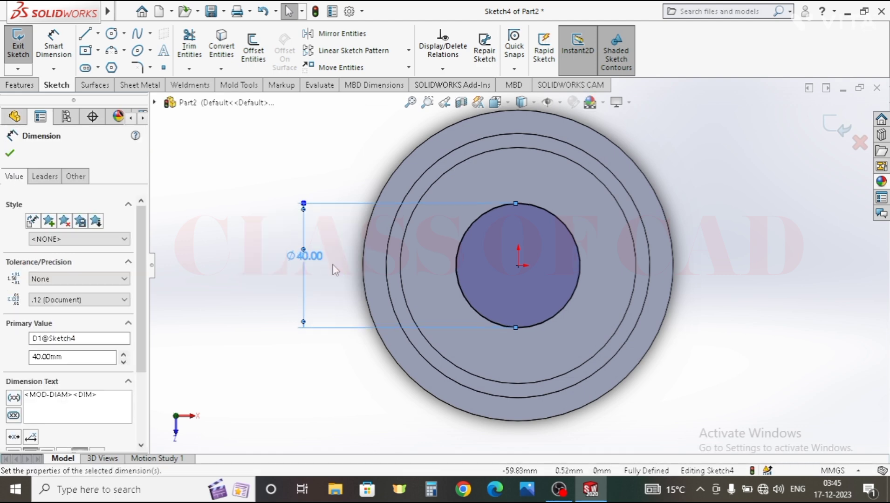
- Extrude the 40 mm circle upward from the recess floor to a blind depth of 15 mm, merged with the body
click(19, 86)
click(23, 46)
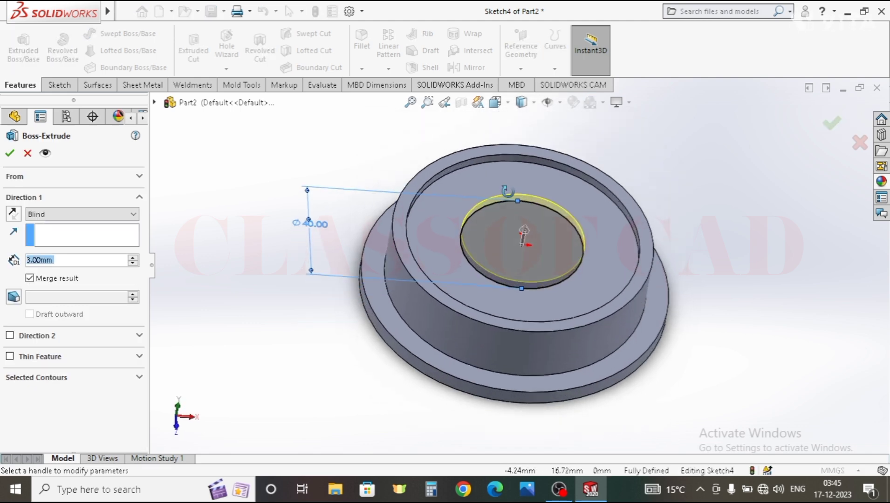
click(69, 259)
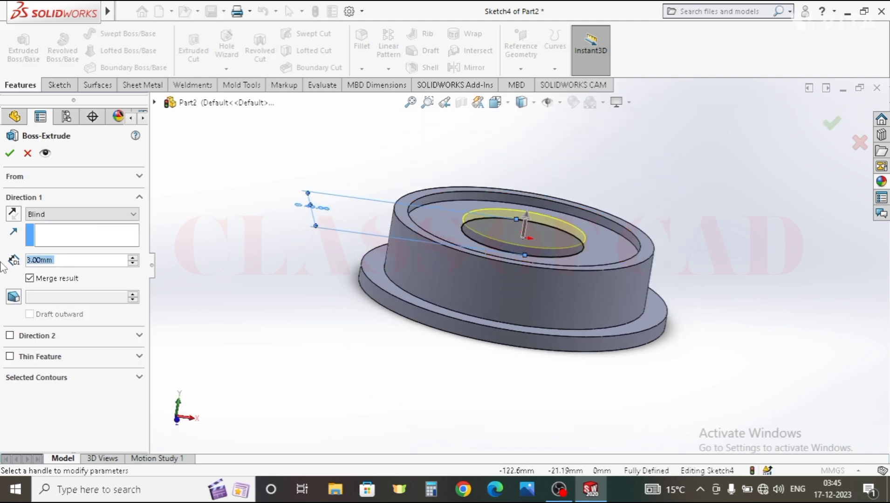
text(10)
key(Return)
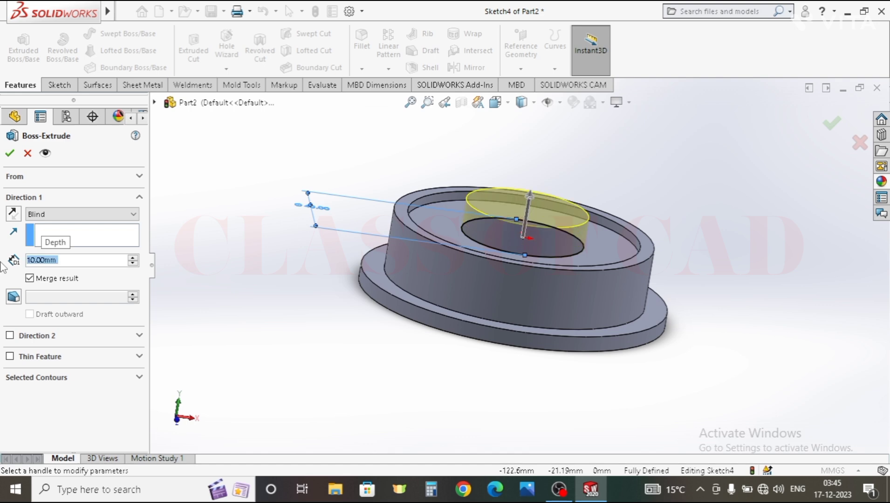
text(15)
key(Return)
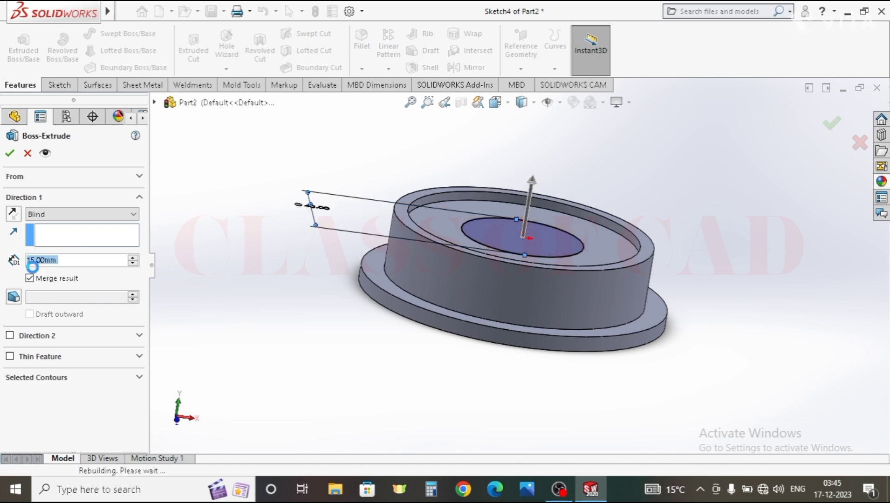
key(Return)
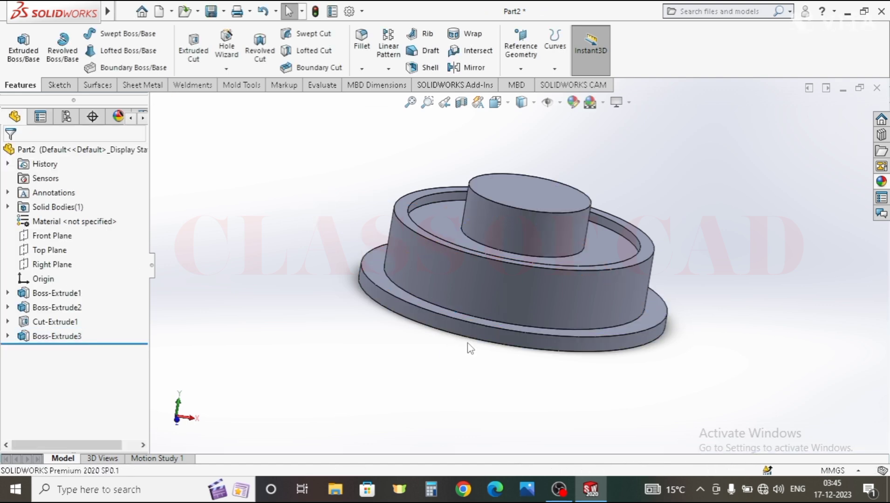
- Sketch a circle about 33 mm in diameter on the central hub's upper face, centred on the origin
click(509, 186)
click(565, 157)
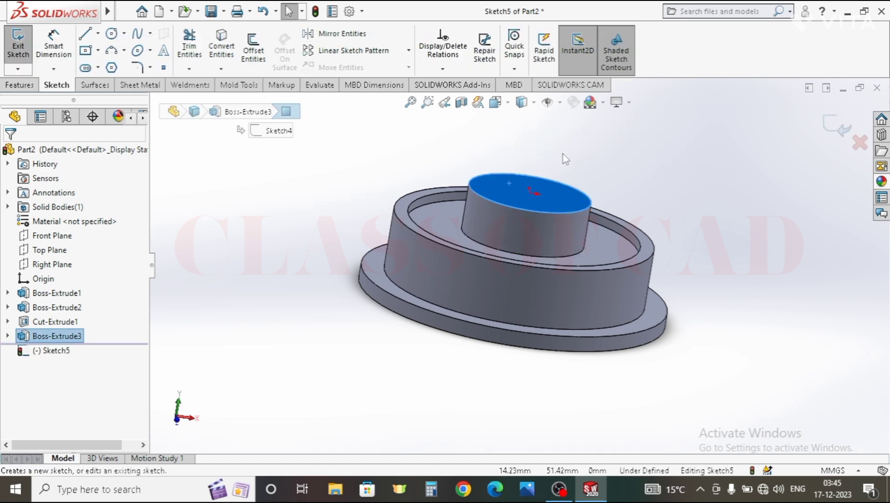
key(ctrl+7)
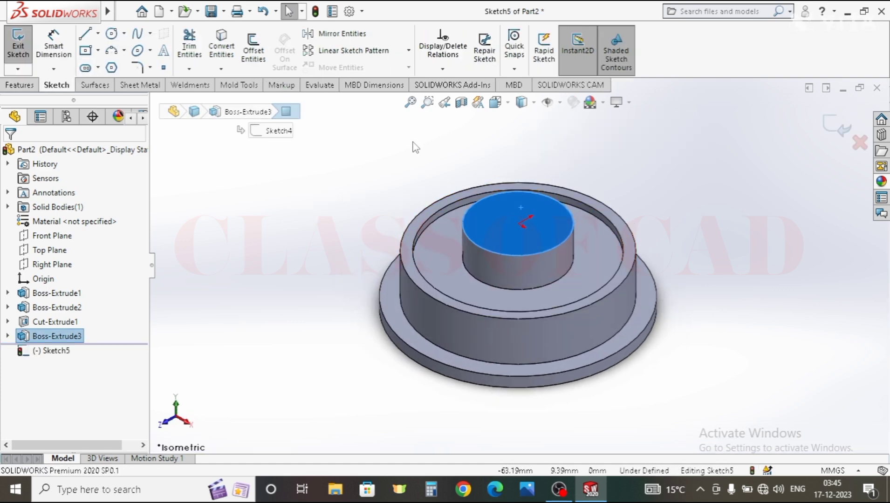
key(ctrl+8)
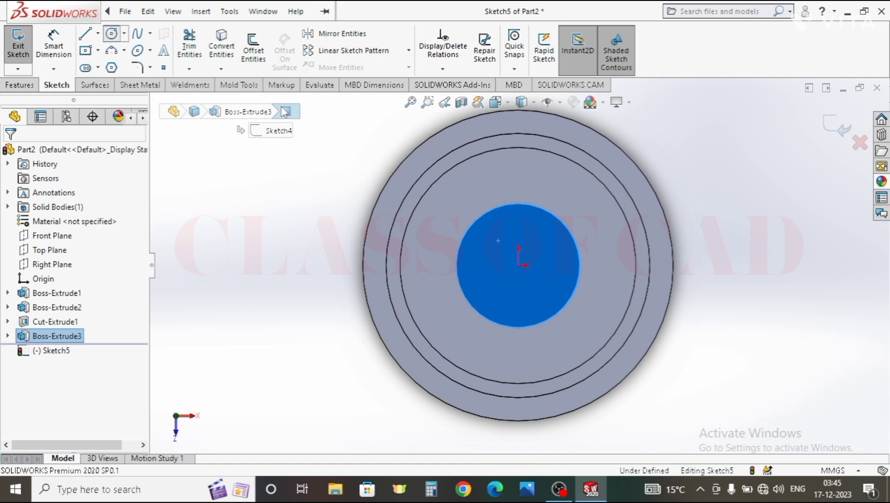
click(518, 266)
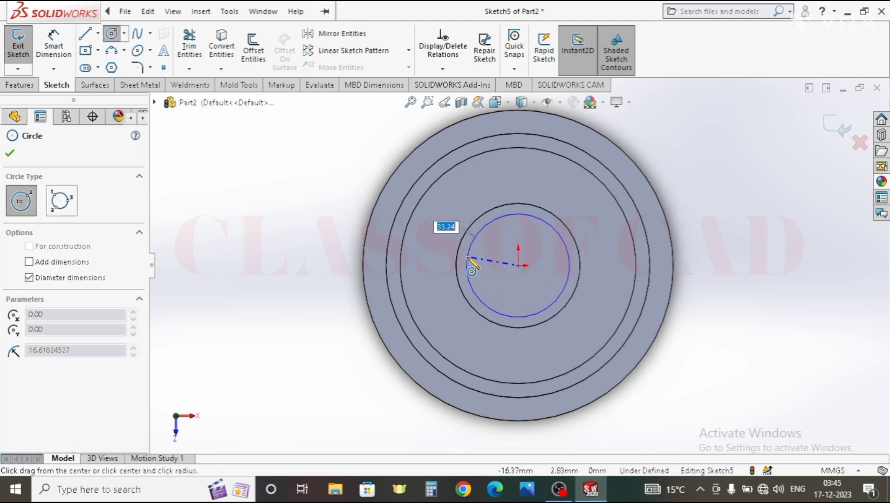
click(468, 262)
- Dimension the circle on the hub's upper face to a diameter of 33 mm
click(53, 47)
click(472, 285)
click(325, 267)
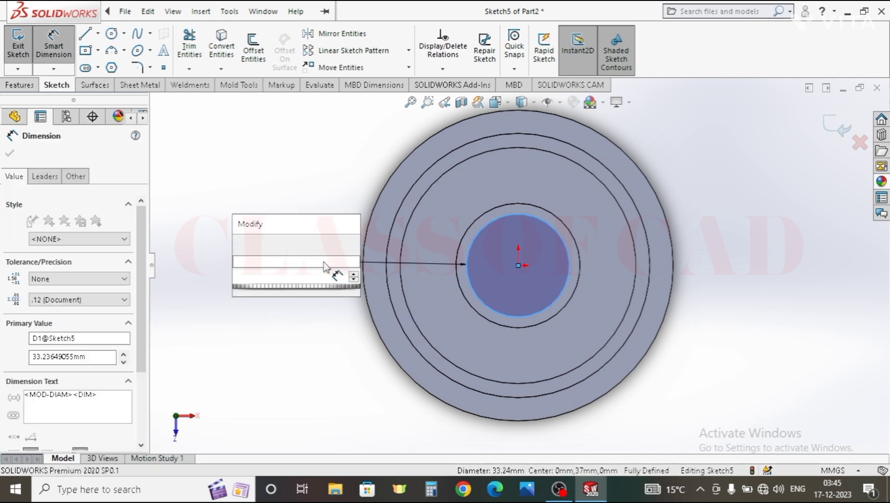
text(33)
key(Return)
- Cut the 33 mm circle through the whole part with the Through All end condition
click(20, 85)
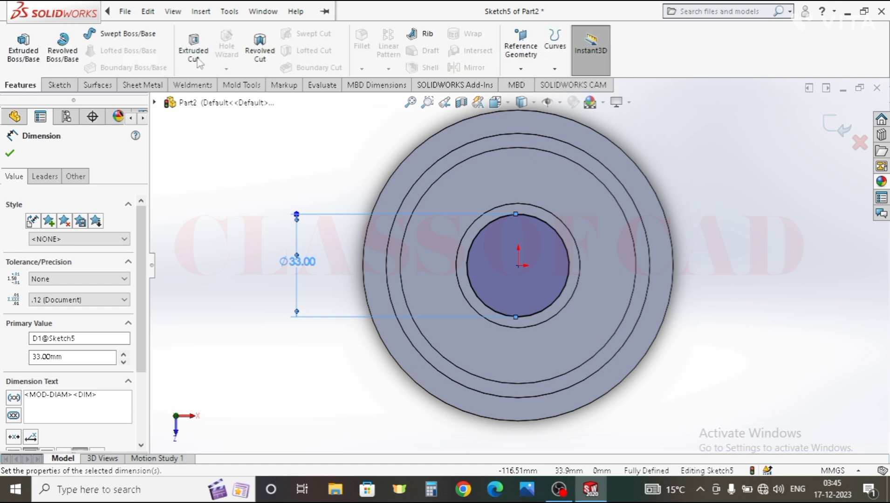
click(196, 50)
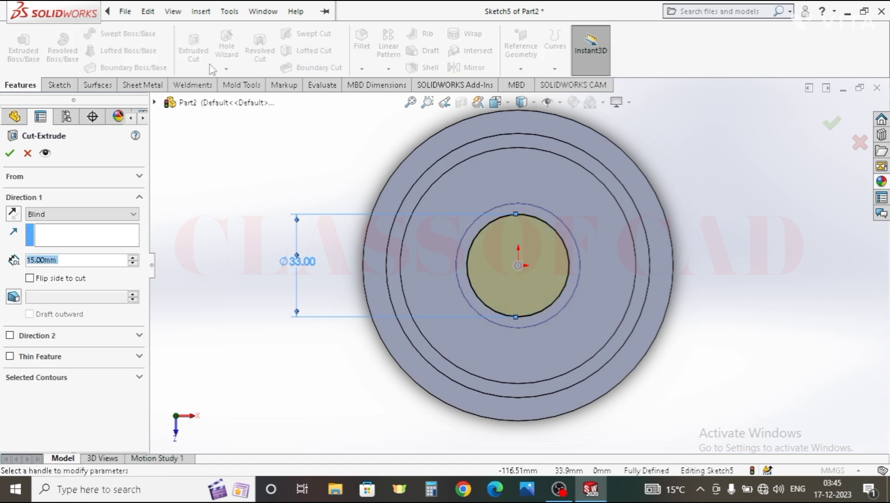
click(74, 214)
click(63, 231)
click(10, 155)
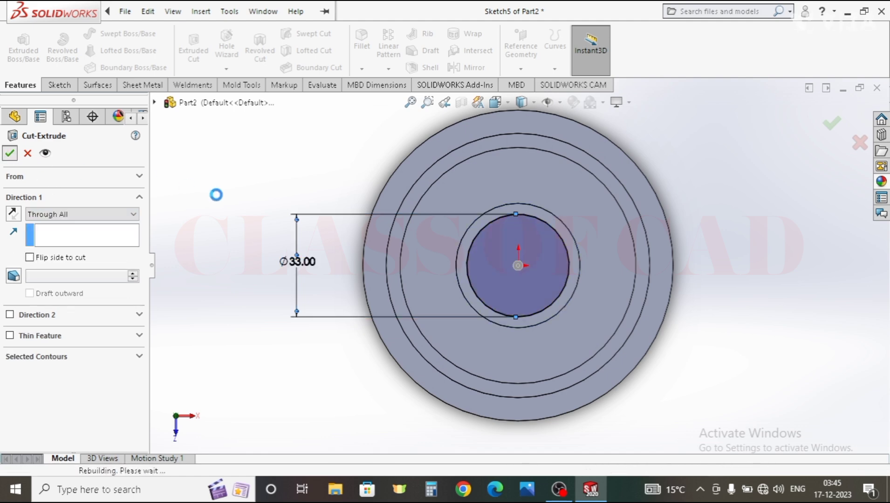
- Sketch a circle about 6 mm in diameter on the base flange's upper face, centred on its outer edge directly above the origin
middle_drag(462, 315, 486, 192)
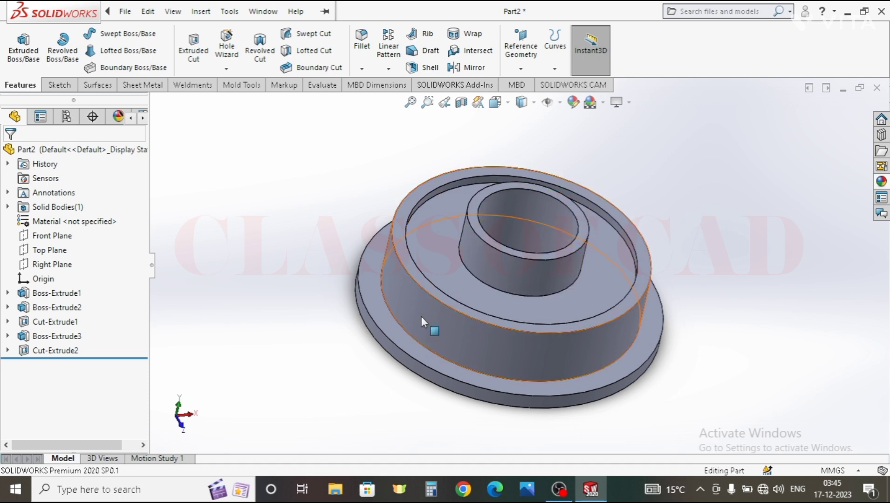
middle_drag(421, 316, 369, 330)
click(374, 311)
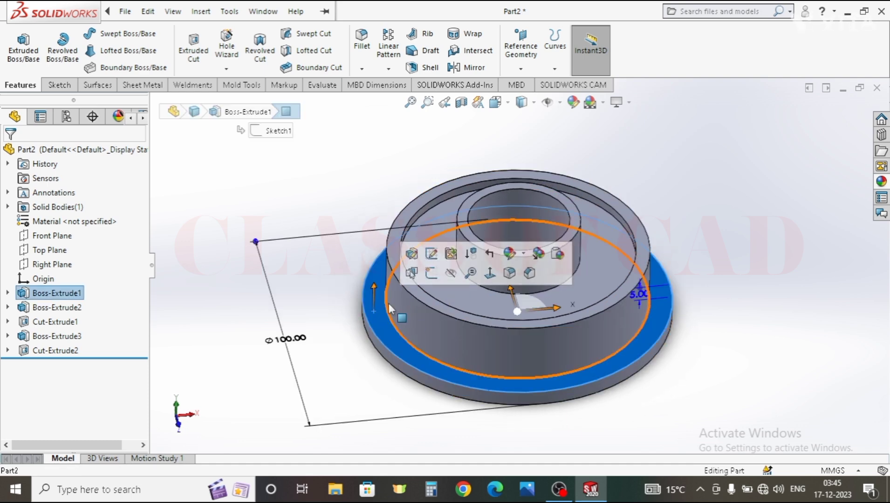
click(438, 277)
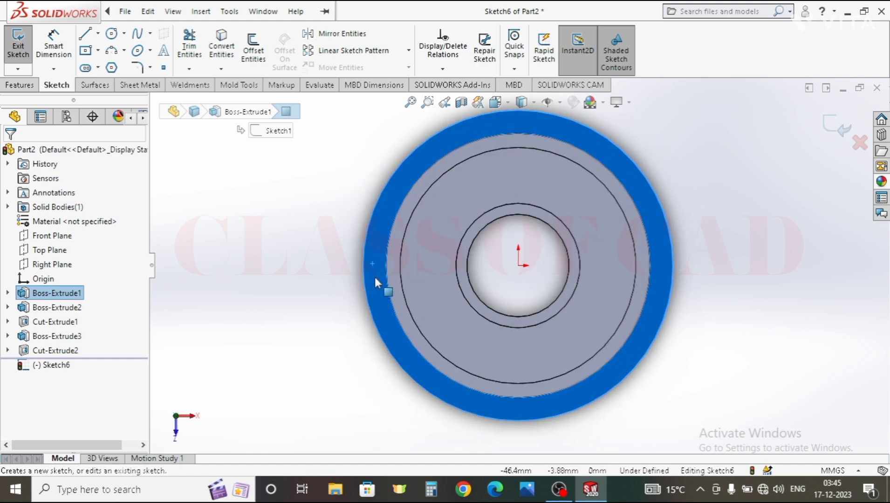
click(204, 152)
scroll(517, 176, down, 6)
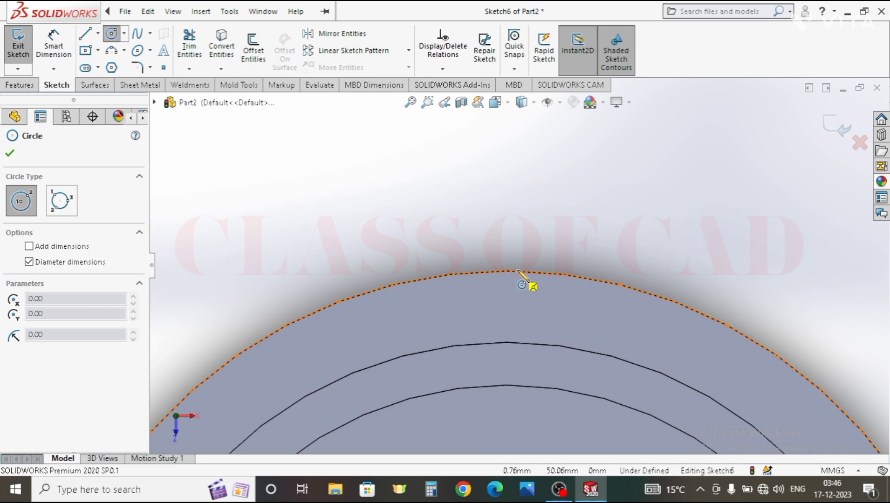
scroll(512, 275, up, 5)
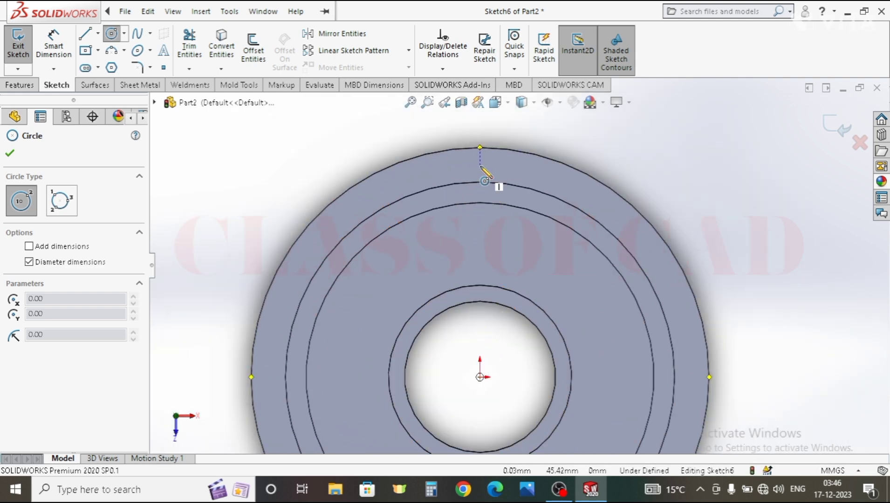
click(480, 148)
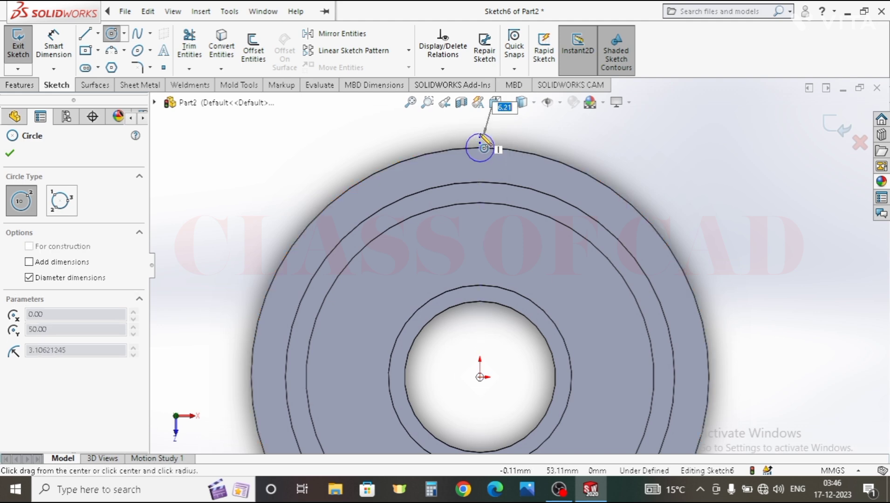
click(480, 134)
- Dimension the small circle on the flange edge to a diameter of 6 mm
click(57, 46)
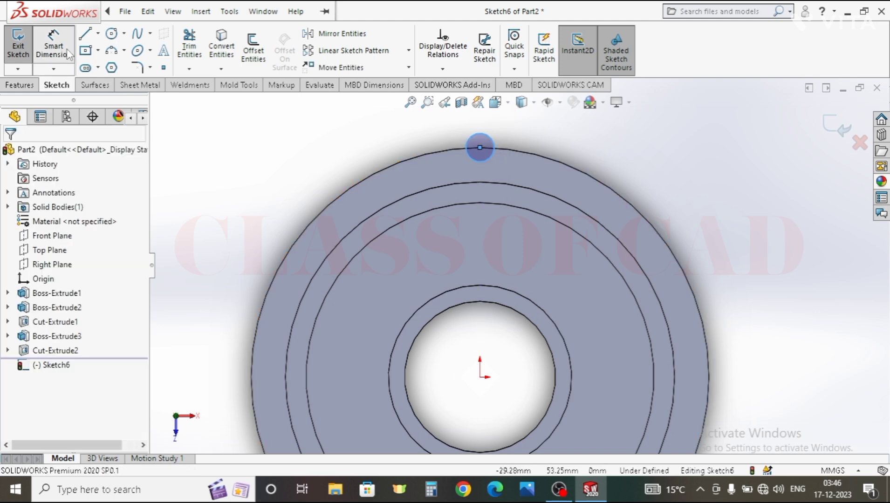
click(493, 142)
click(529, 134)
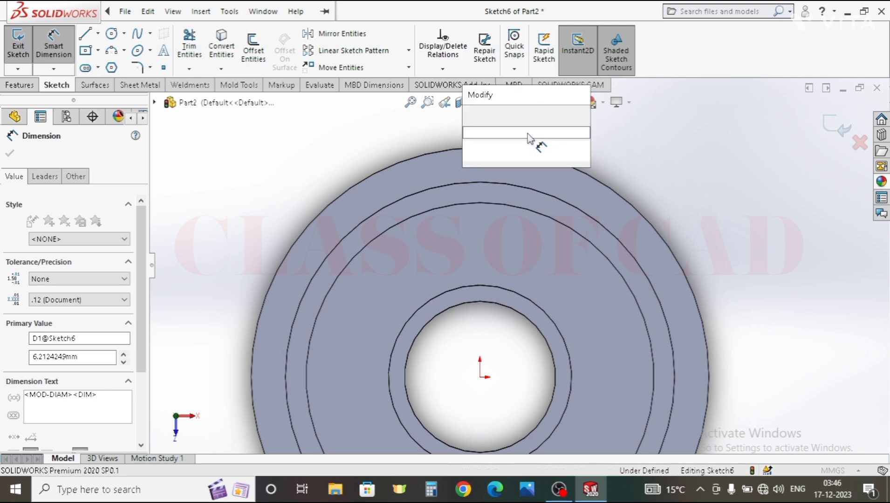
text(6)
key(Return)
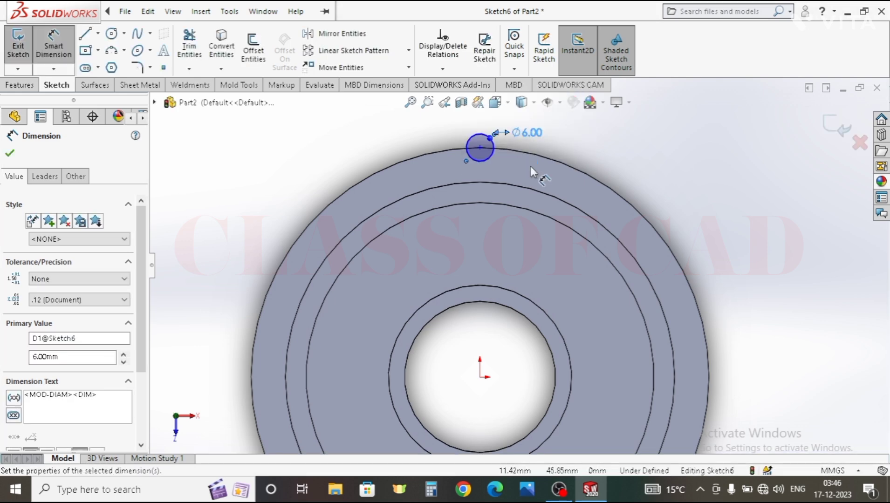
- Try a distance dimension between the small circle's centre and the origin, and undo it
click(480, 149)
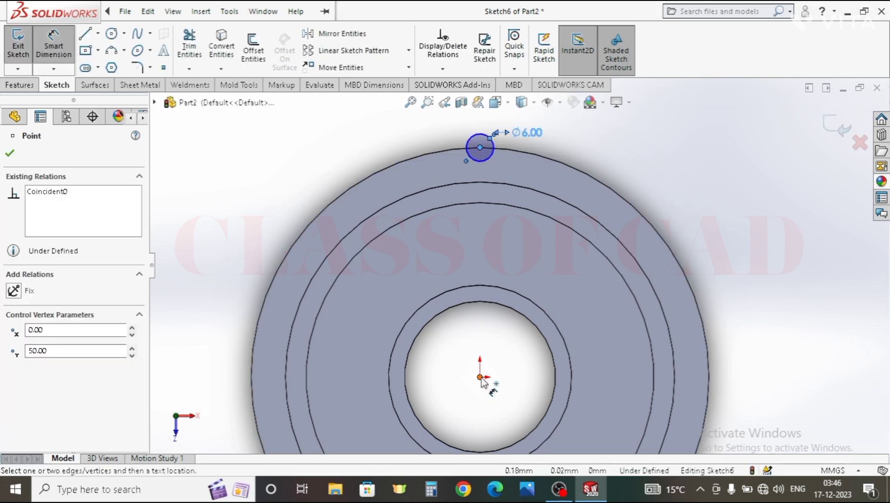
click(480, 378)
click(273, 228)
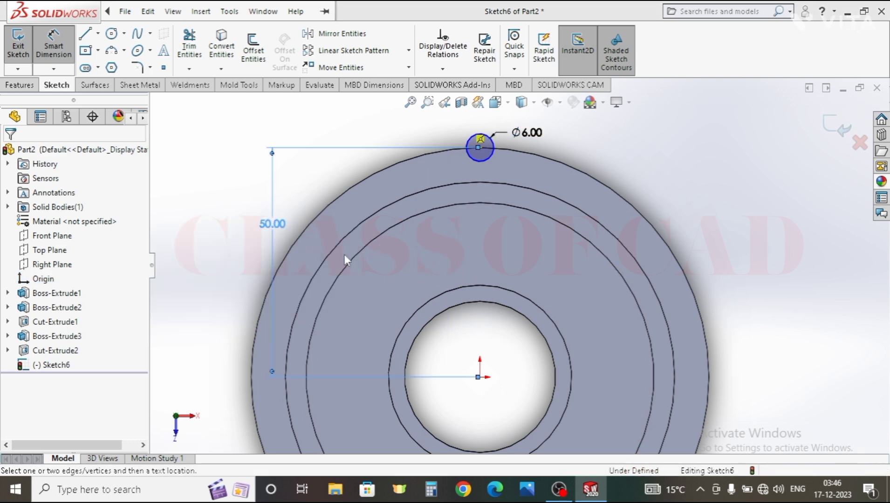
key(ctrl+z)
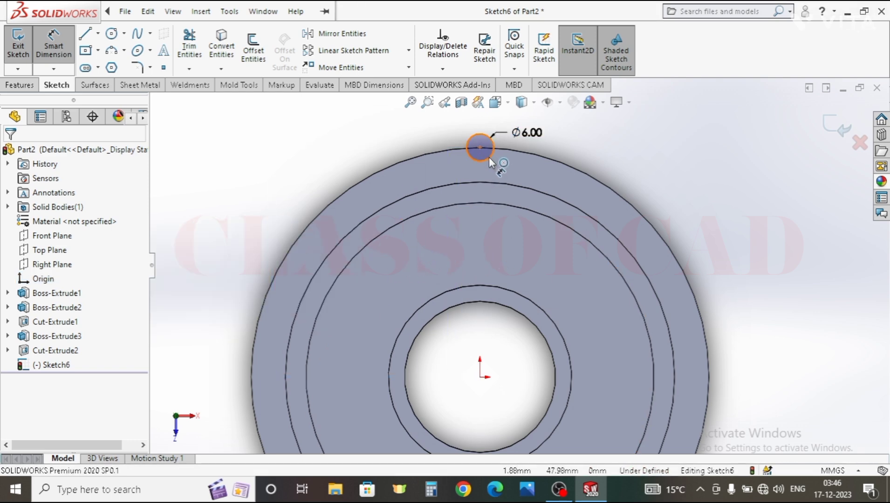
key(Escape)
- Add a vertical relation between the small circle's centre and the origin
click(480, 148)
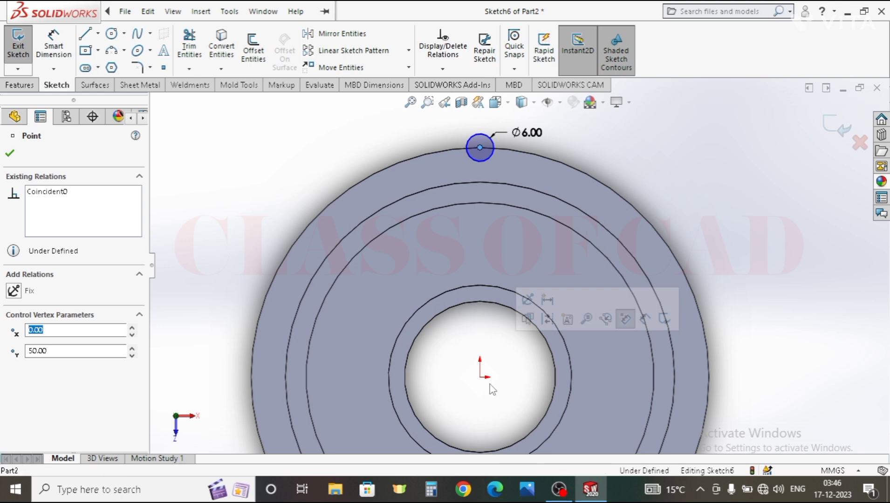
click(480, 377)
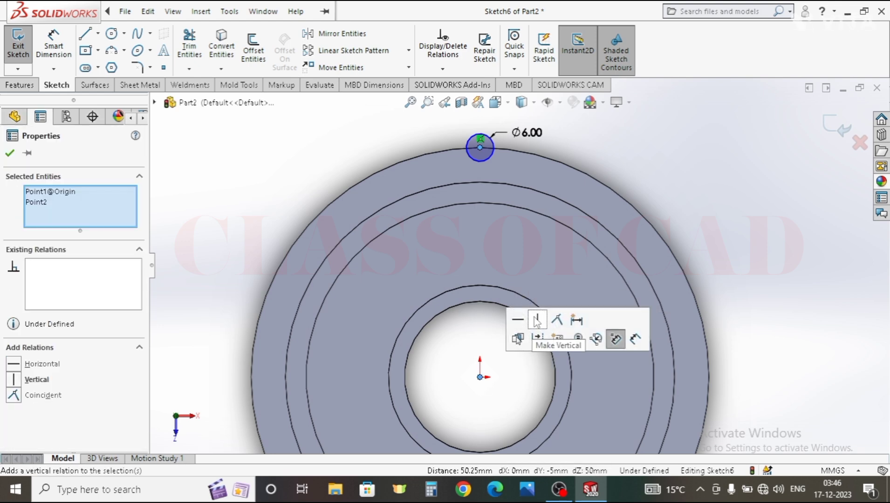
click(536, 319)
click(671, 242)
ctrl+middle_drag(526, 276, 503, 292)
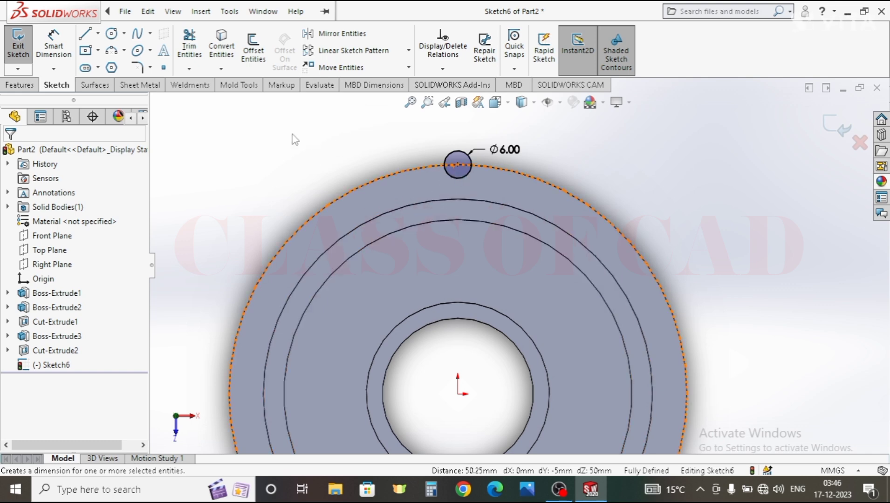
- Convert the base flange's outer circular edge into sketch geometry
click(409, 170)
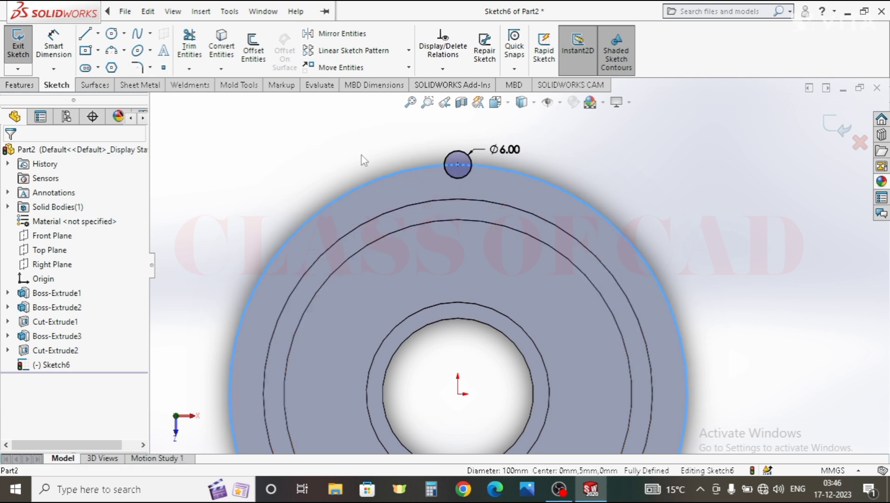
click(222, 52)
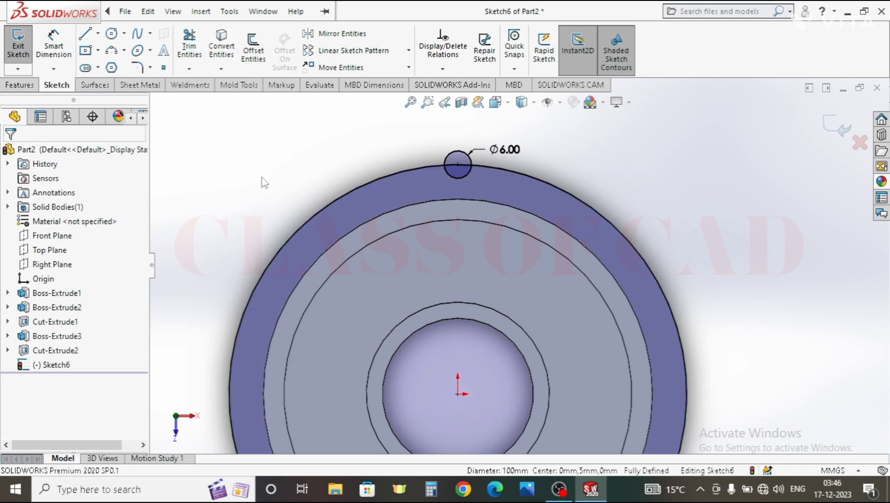
- Try trimming the converted flange circle outside the small circle and the small circle's lower half, and undo the trims
click(197, 53)
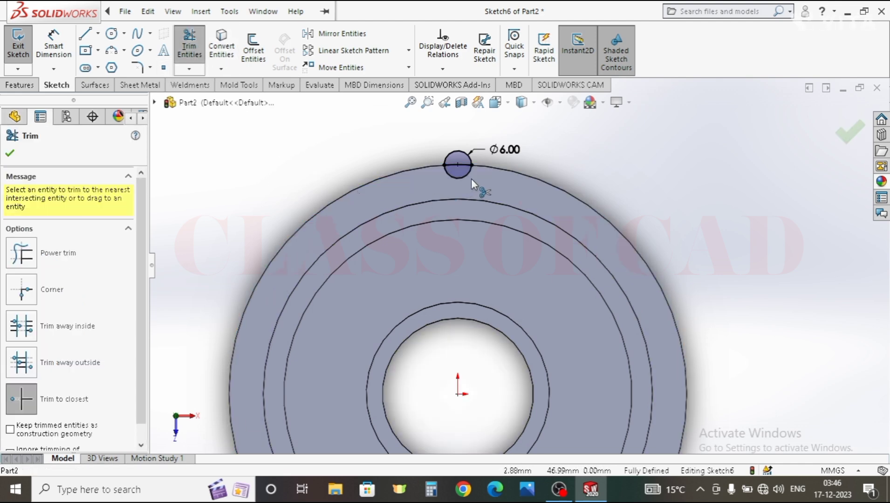
scroll(470, 173, down, 3)
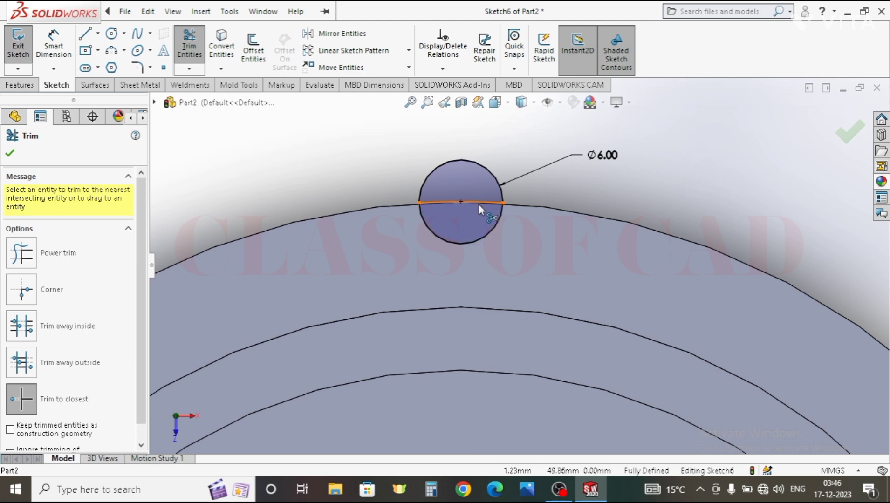
click(488, 235)
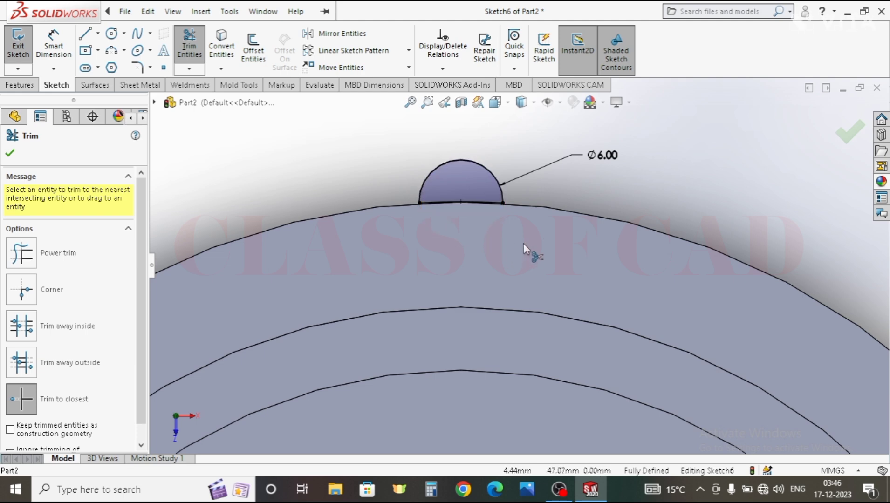
key(Escape)
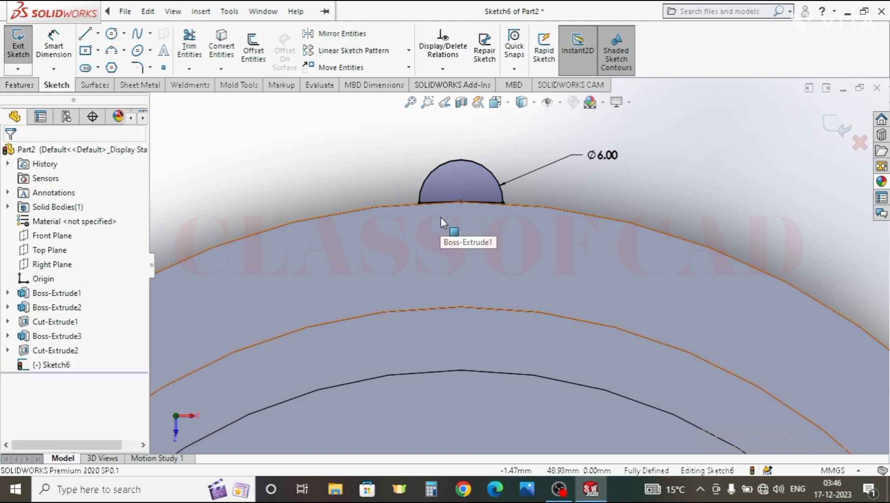
key(ctrl+z)
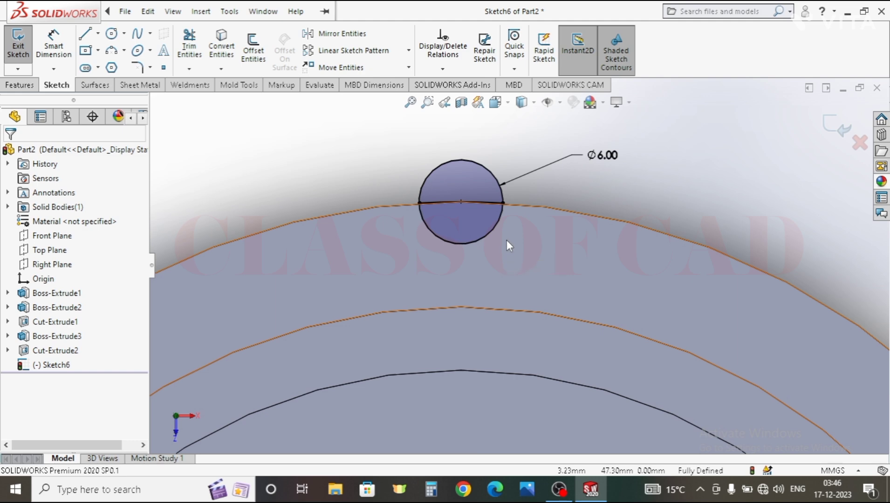
key(ctrl+s)
key(Escape)
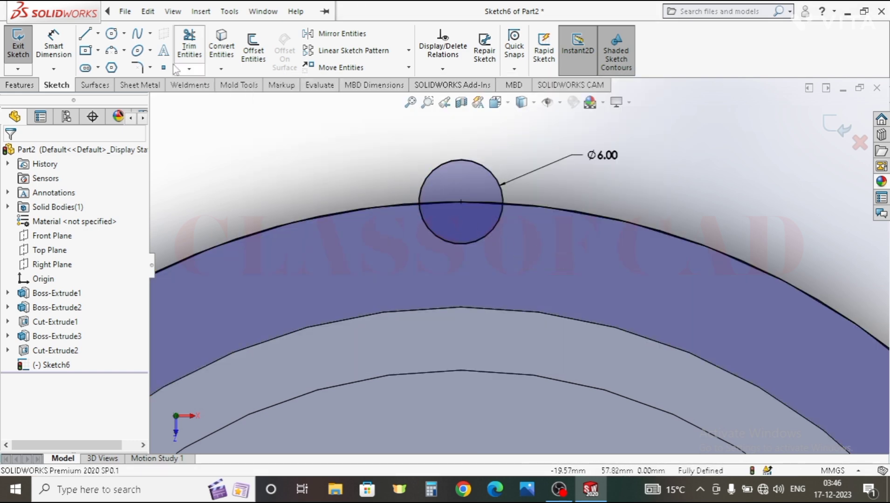
- Trim away the half of the 6 mm circle that lies inside the flange edge
click(189, 47)
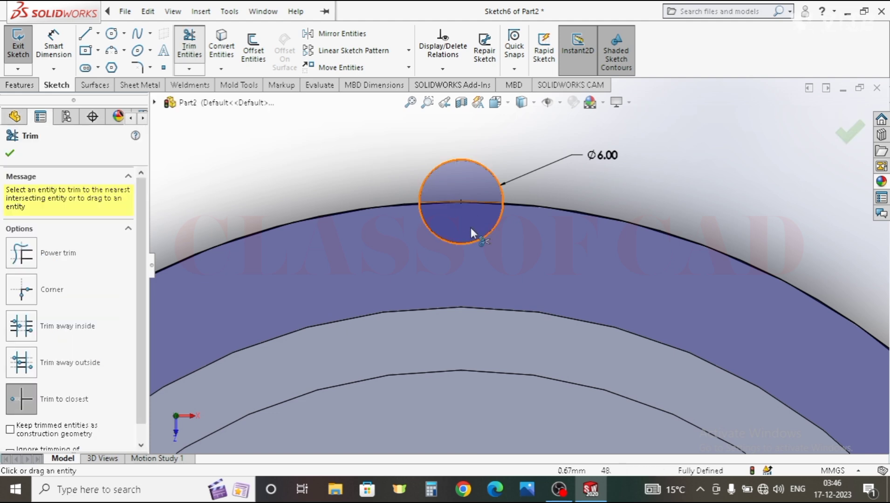
click(426, 227)
click(177, 50)
click(139, 68)
click(421, 194)
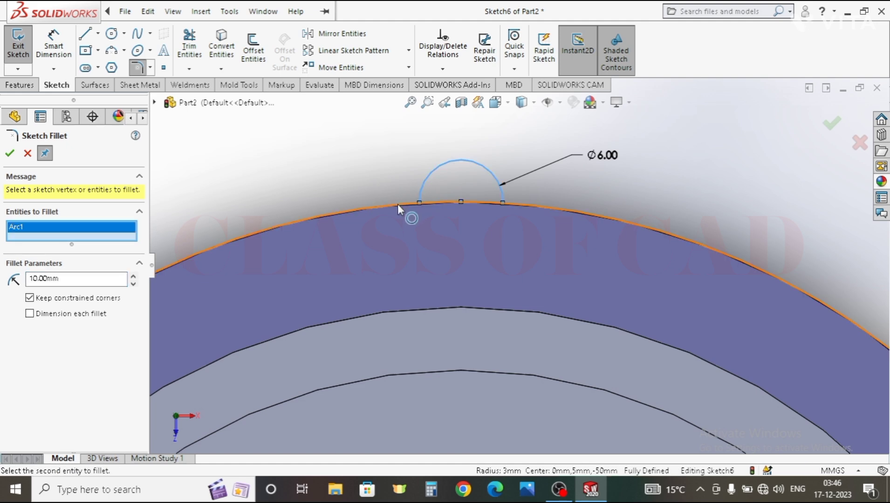
key(Escape)
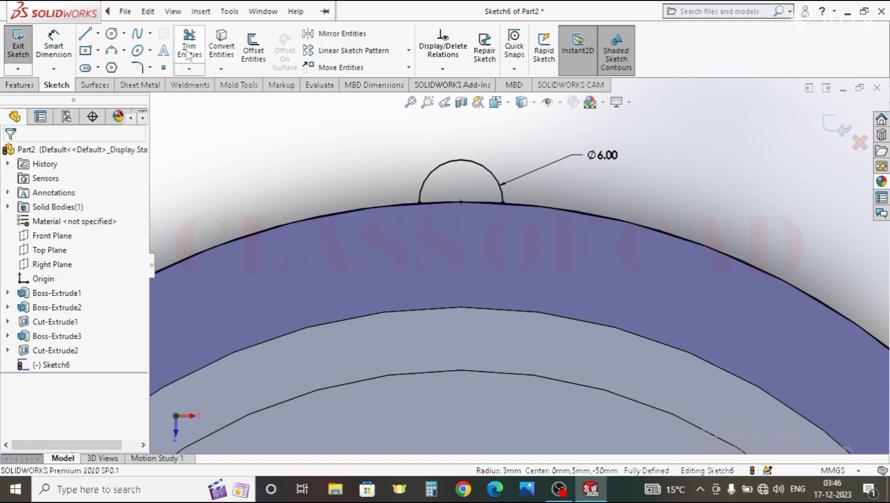
- Trim the short segment of the converted flange circle between the two ends of the lug arc
click(188, 47)
click(440, 201)
click(192, 44)
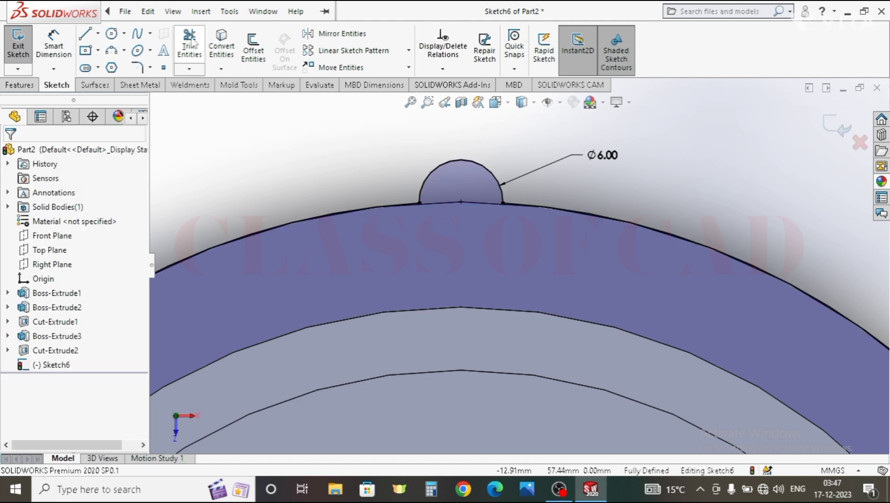
- Add 3 mm sketch fillets at both corners where the lug arc meets the converted flange circle
click(139, 67)
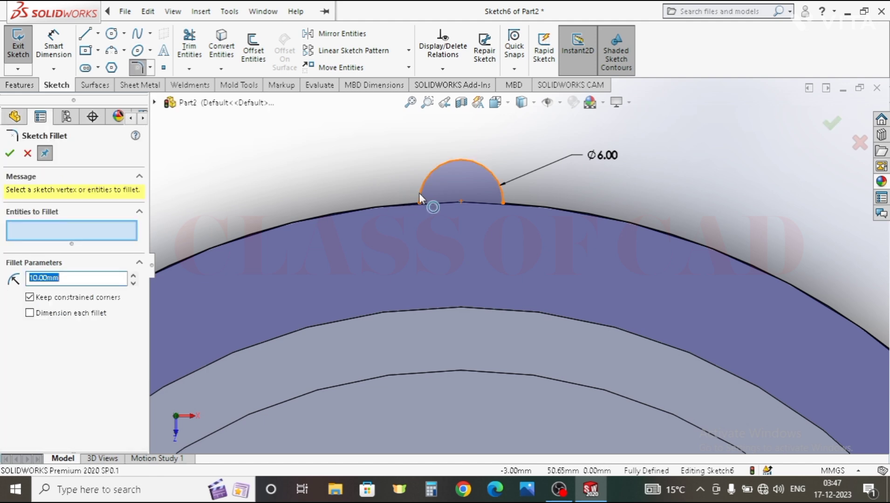
click(419, 193)
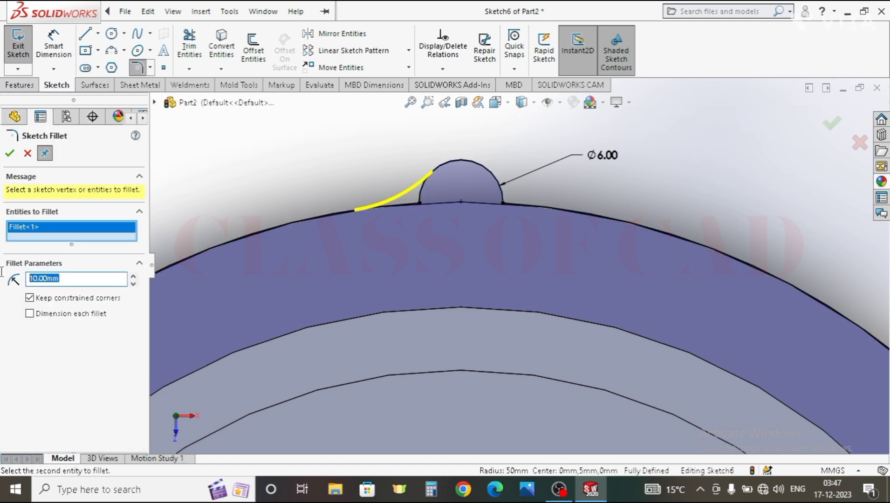
text(3)
key(Return)
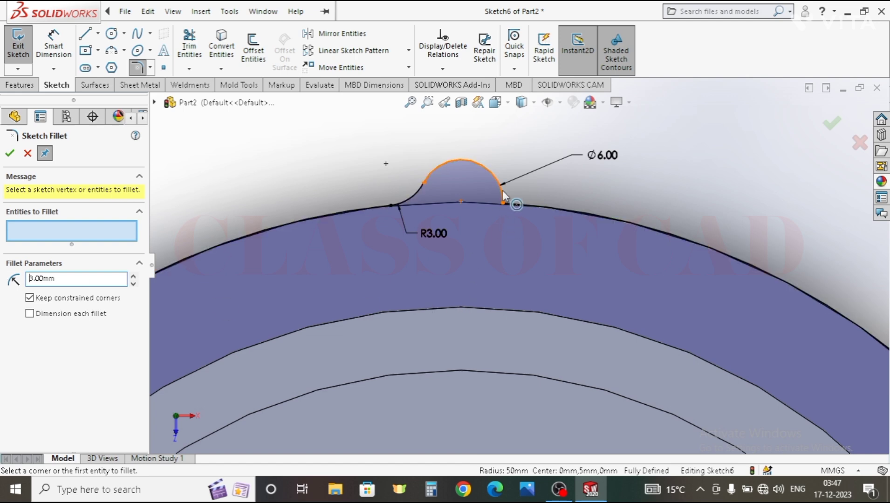
click(513, 204)
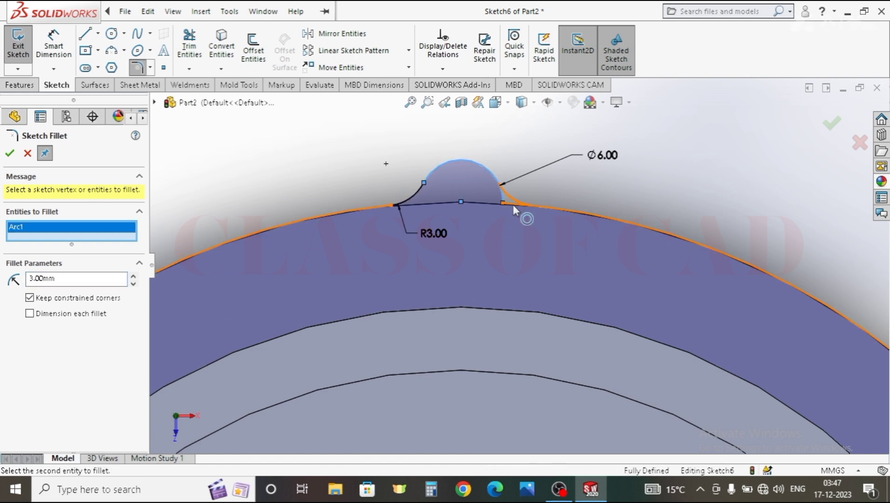
click(11, 153)
key(Escape)
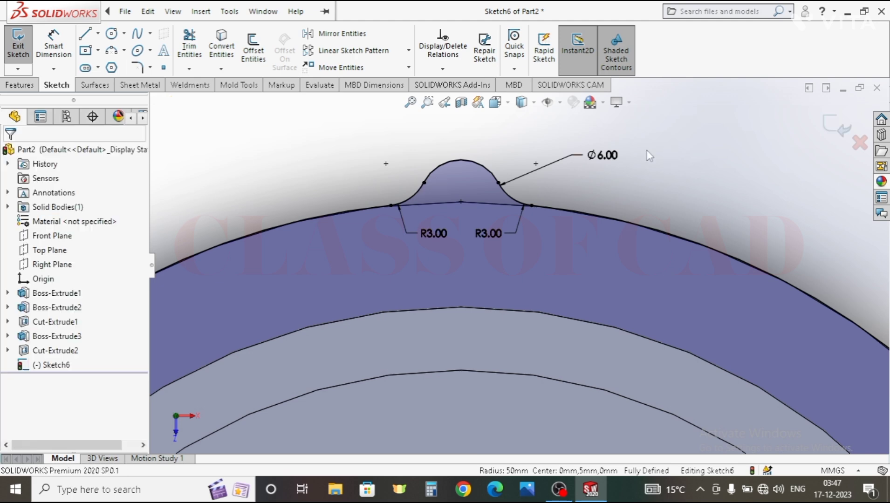
- Set the lug arc's diameter to 8 mm
double_click(602, 155)
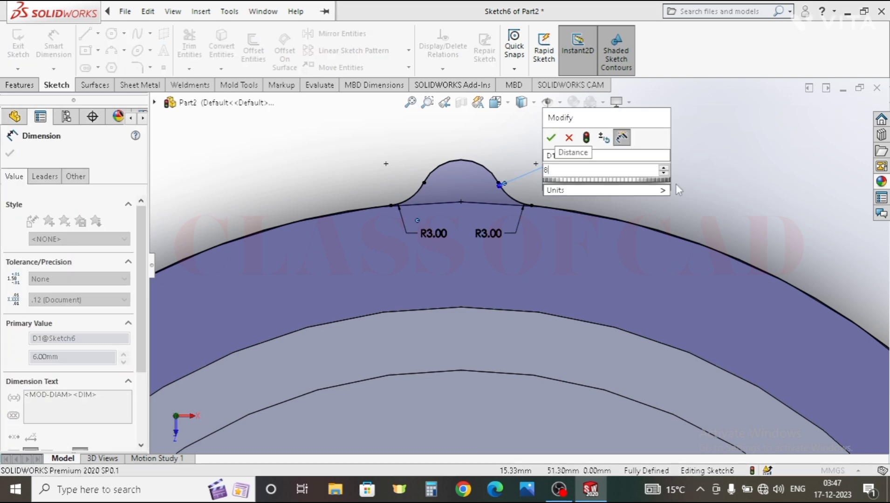
text(8)
key(Return)
key(Escape)
- Set the radius of both fillets at the base of the lug to 2 mm
click(417, 235)
double_click(420, 229)
text(2)
key(Return)
key(Return)
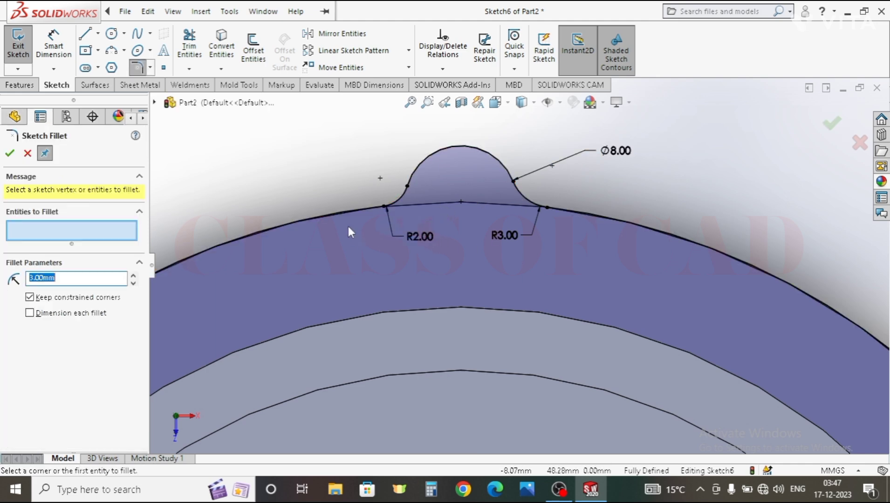
key(Escape)
click(507, 233)
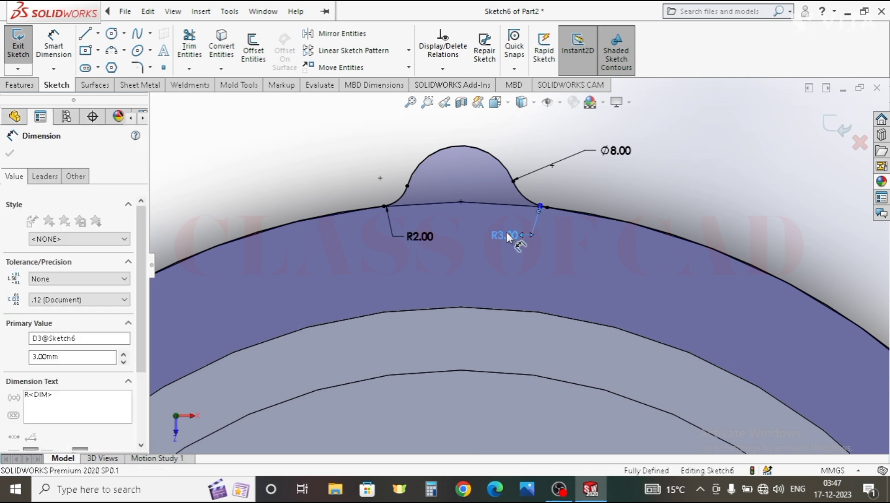
text(2)
key(Return)
click(678, 172)
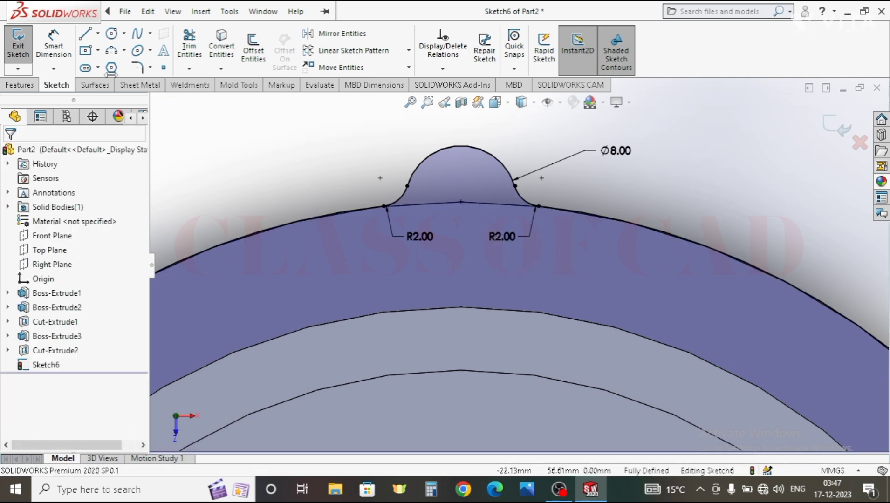
- Sketch a hole circle about 1.25 mm in diameter inside the lug, above the lug arc's centre
click(461, 166)
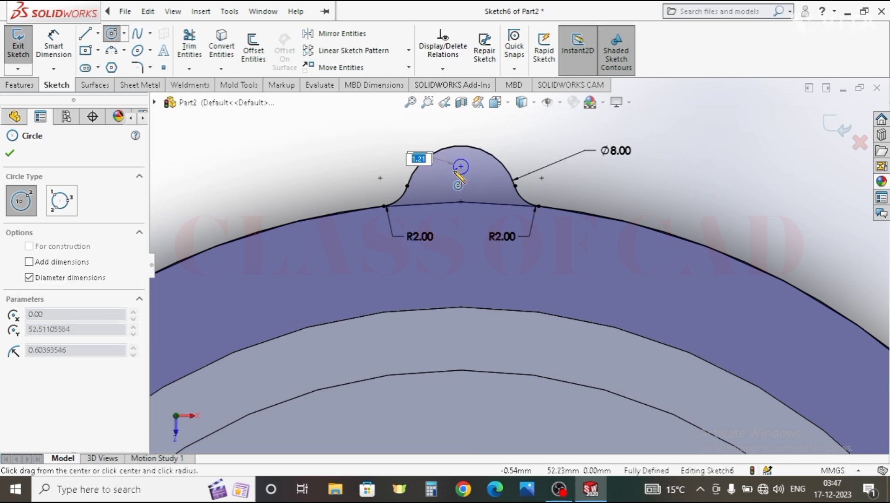
click(454, 171)
key(Escape)
- Dimension the distance between the hole circle's centre and the lug arc's centre as 2.5 mm
click(56, 46)
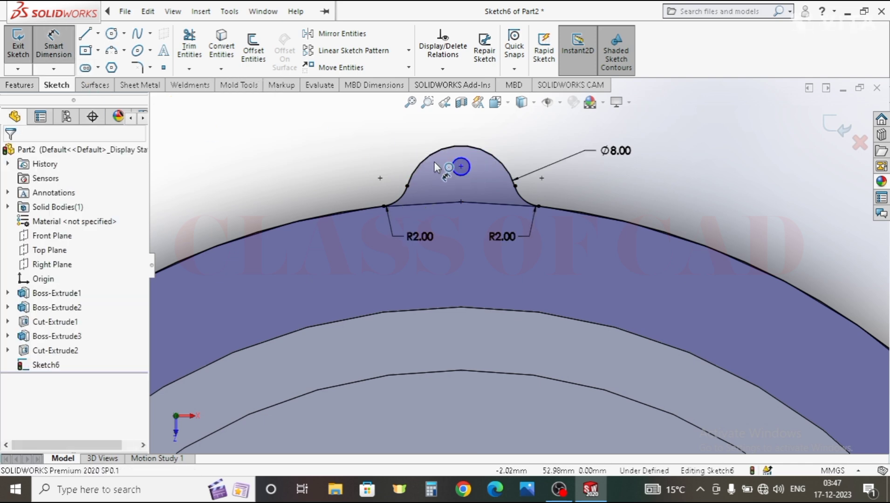
click(459, 168)
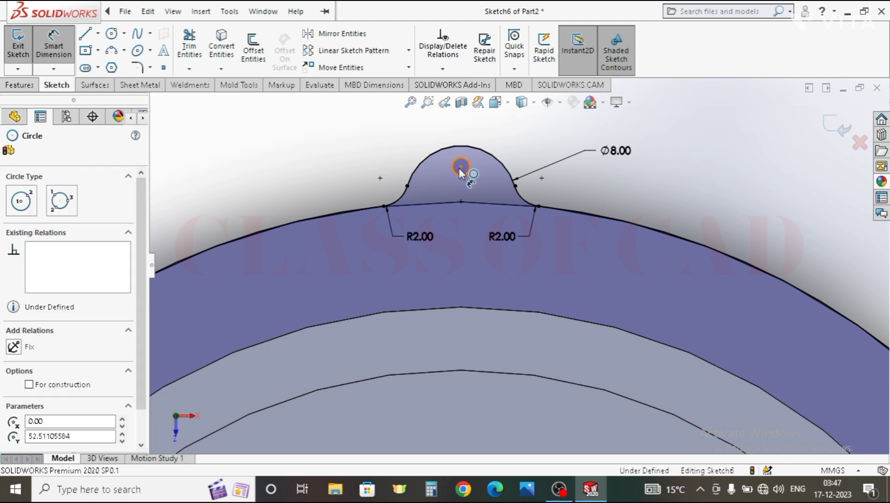
click(460, 200)
click(364, 185)
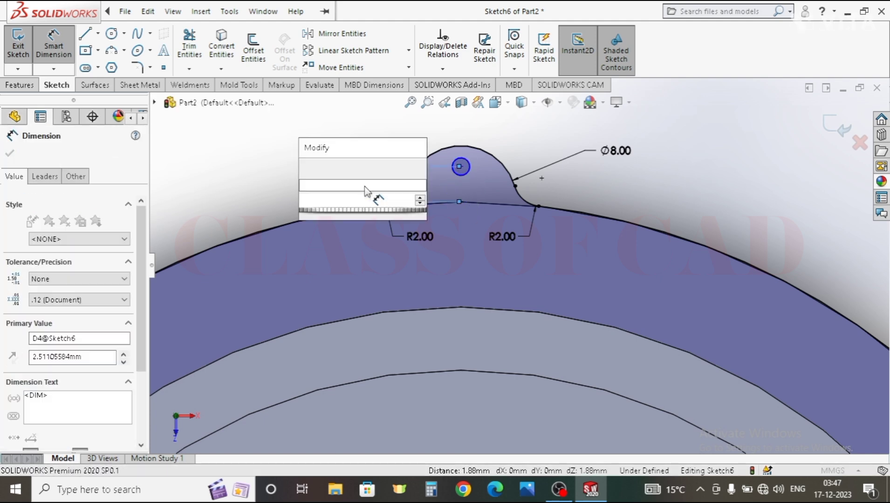
text(2.5)
key(Return)
- Dimension the hole circle in the lug to a diameter of 1.25 mm
click(469, 169)
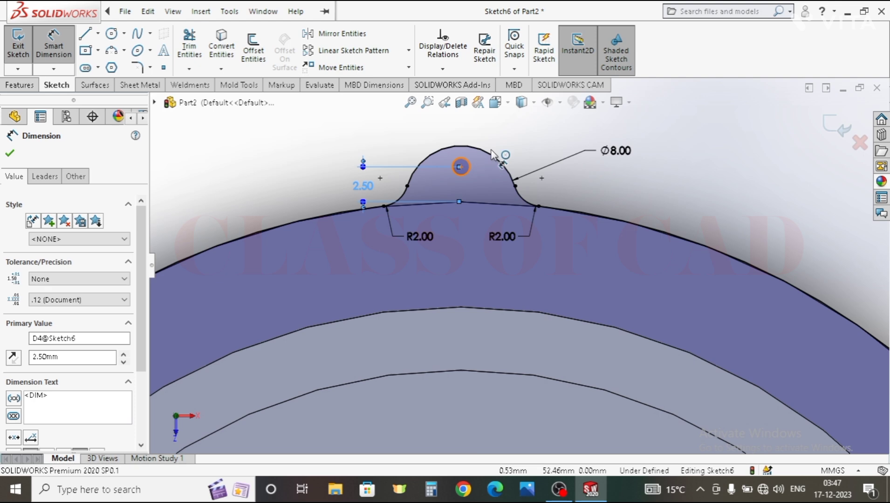
click(506, 142)
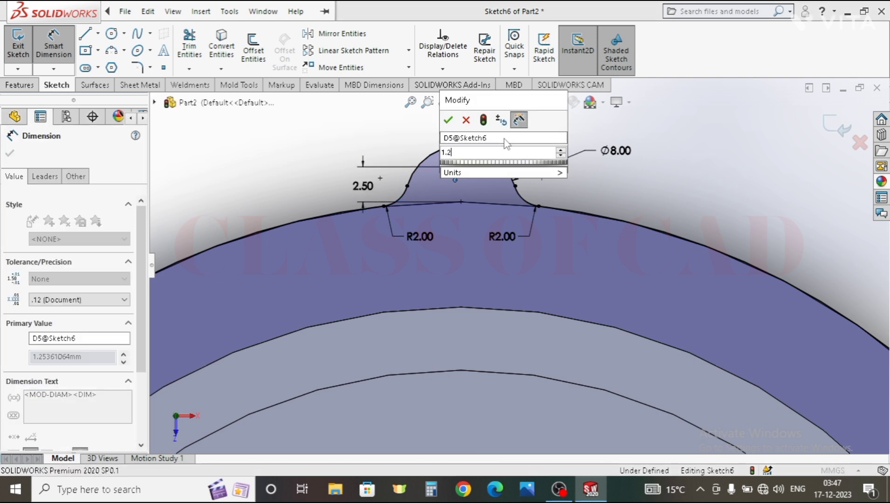
key(Return)
key(Escape)
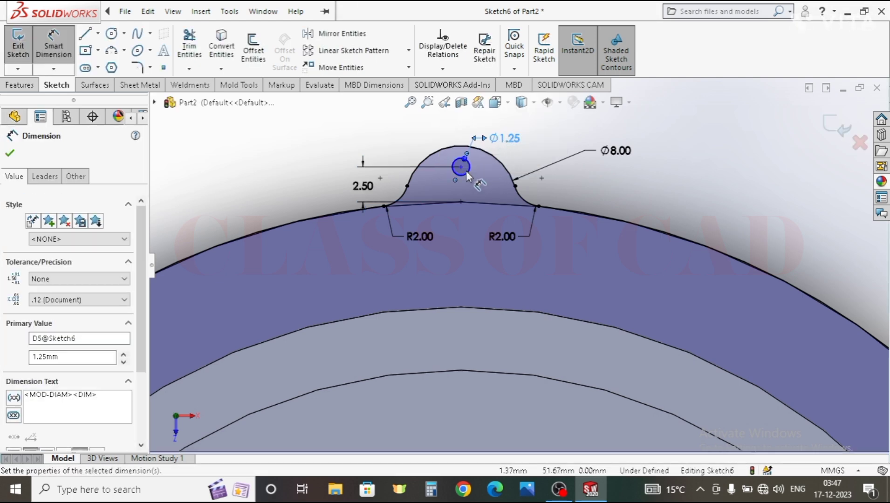
- Align the hole circle's centre vertically with the lug arc's centre using a sketch relation
click(461, 202)
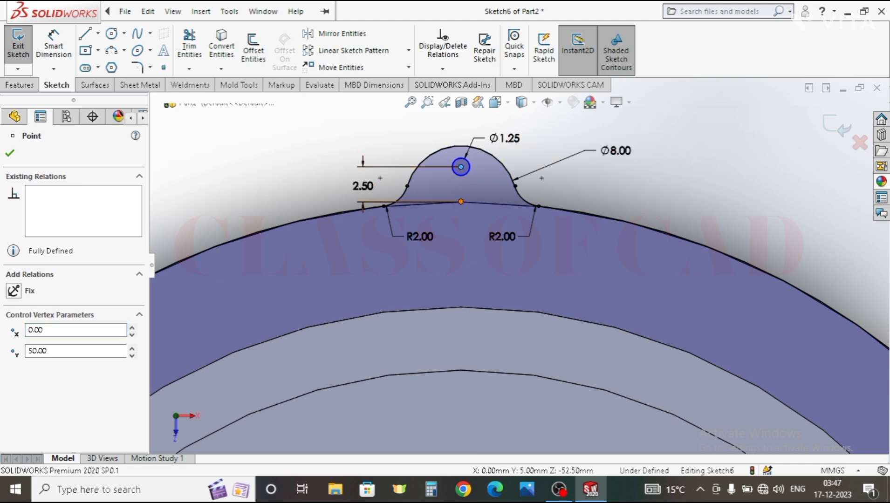
ctrl+click(461, 167)
click(521, 143)
click(773, 205)
- Trim away the remaining large arc of the converted flange circle outside the lug
scroll(460, 227, up, 3)
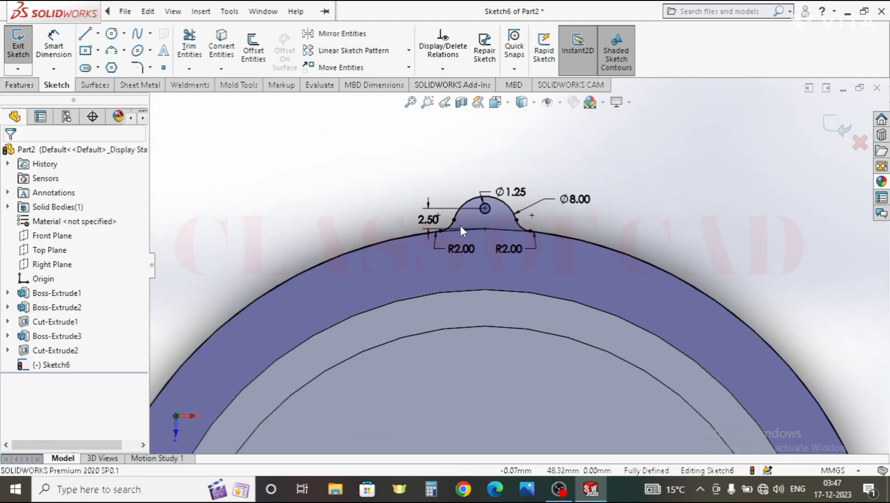
click(190, 46)
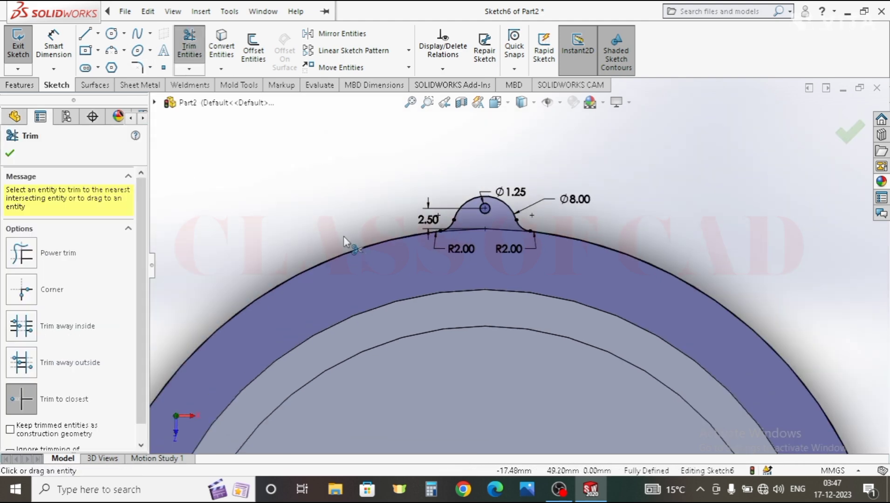
click(344, 253)
scroll(466, 235, down, 5)
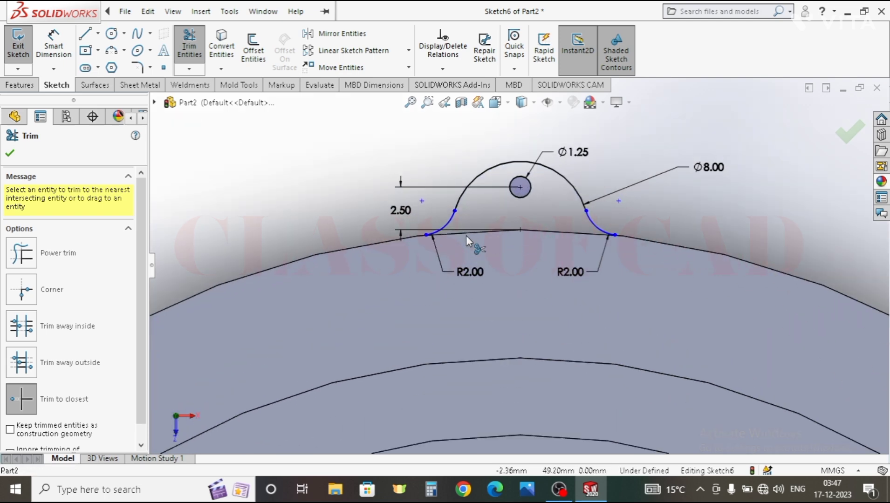
key(Escape)
- Convert the base flange's outer edge again to restore a closing boundary beneath the lug outline
ctrl+middle_drag(476, 254, 420, 234)
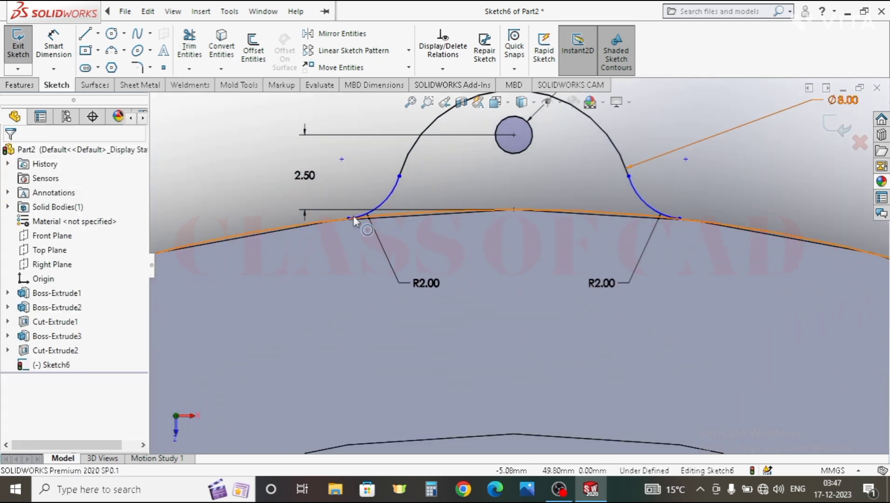
click(270, 232)
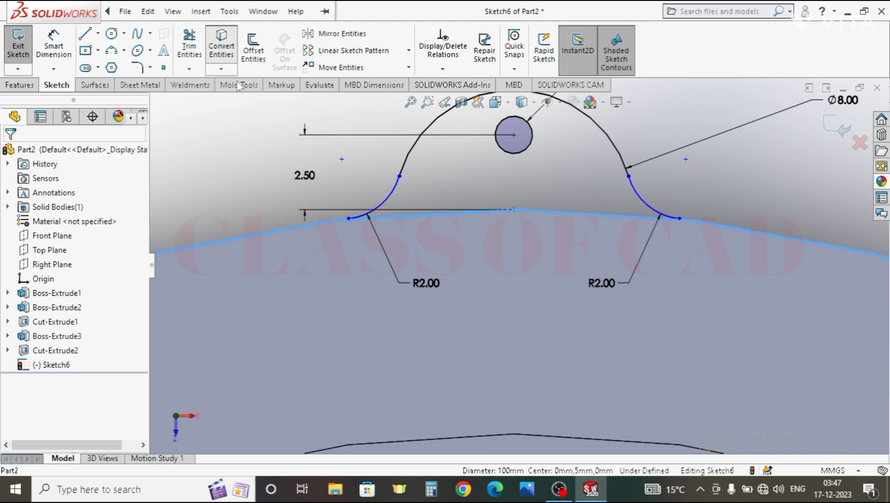
click(221, 47)
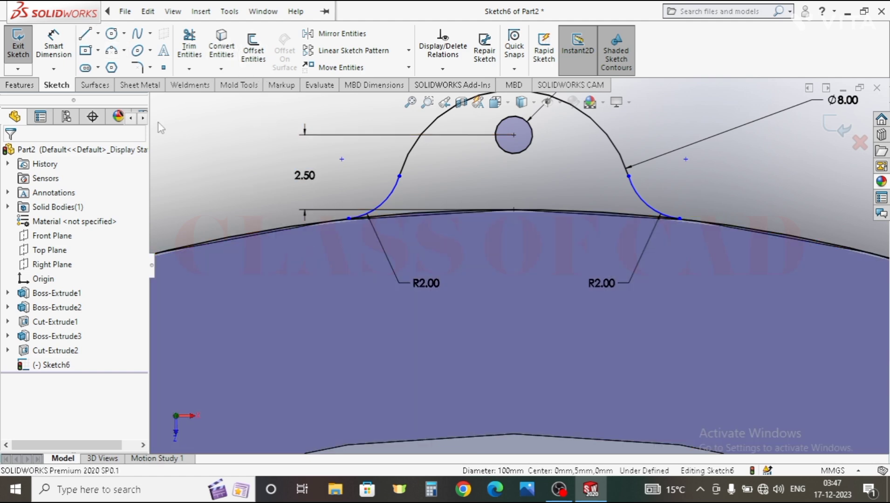
- Trim away the converted flange circle outside the lug, leaving only the arc that closes the profile beneath it
click(186, 46)
click(281, 229)
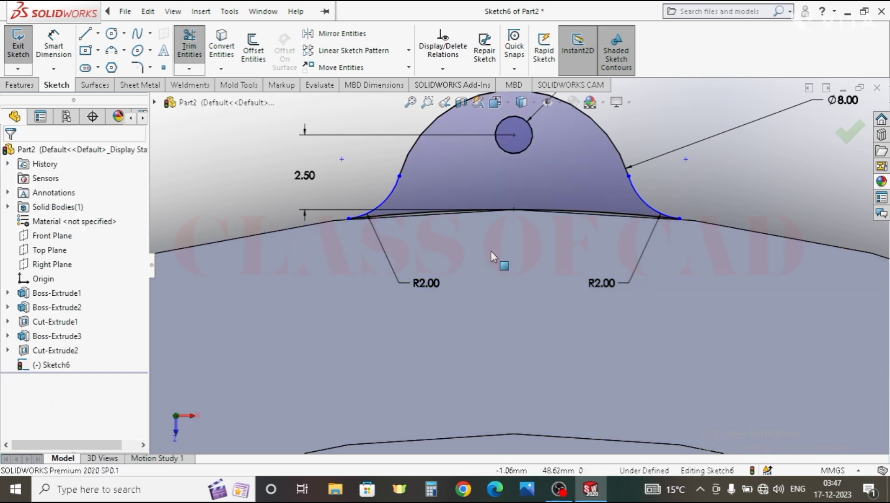
scroll(494, 252, up, 3)
ctrl+middle_drag(487, 265, 489, 161)
scroll(484, 216, up, 4)
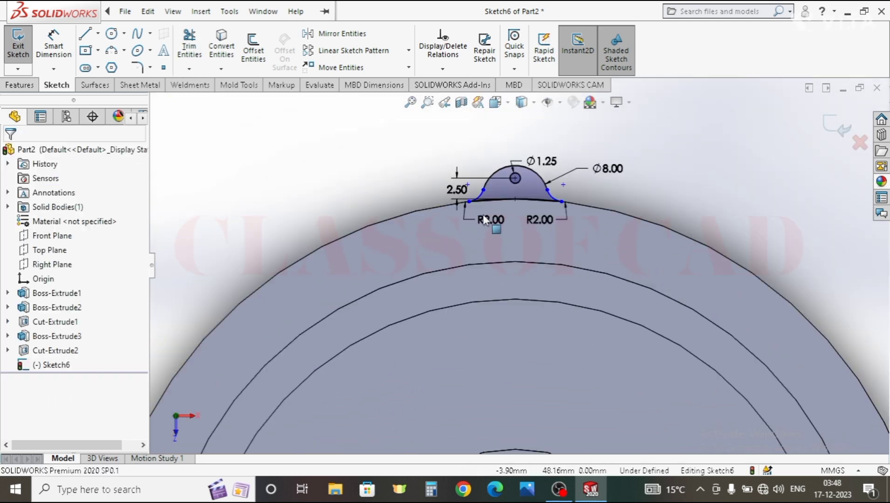
scroll(485, 219, up, 2)
- Extrude the lug profile with the Up To Surface end condition, ending at the base flange's opposite face
click(19, 85)
click(24, 46)
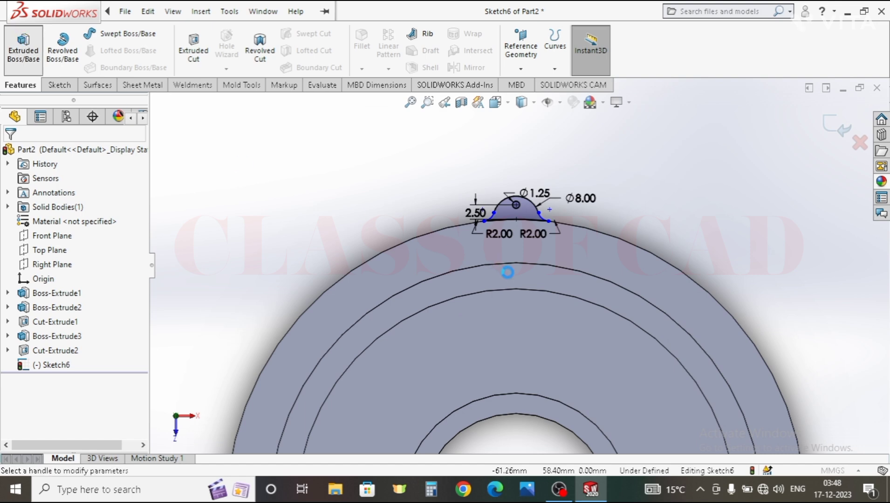
click(79, 214)
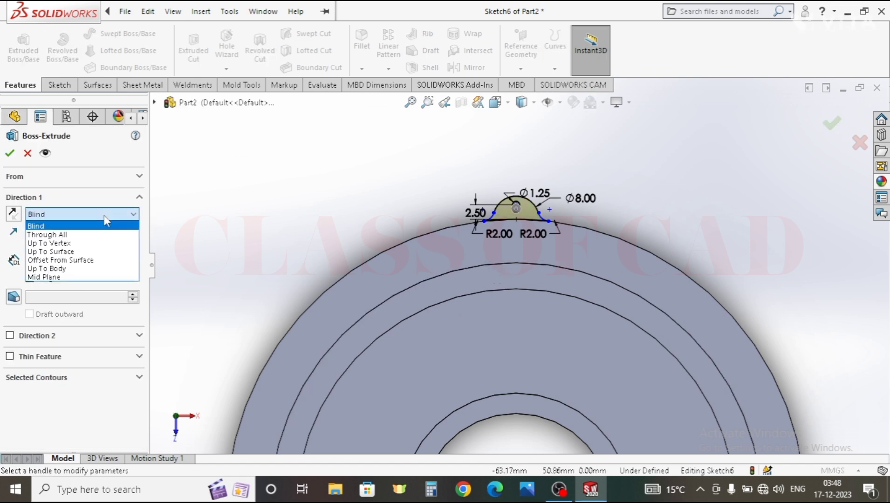
click(72, 252)
middle_drag(592, 283, 685, 298)
mouse_move(599, 258)
middle_down()
mouse_move(576, 262)
mouse_move(596, 268)
mouse_move(481, 302)
mouse_move(395, 232)
middle_up()
click(497, 330)
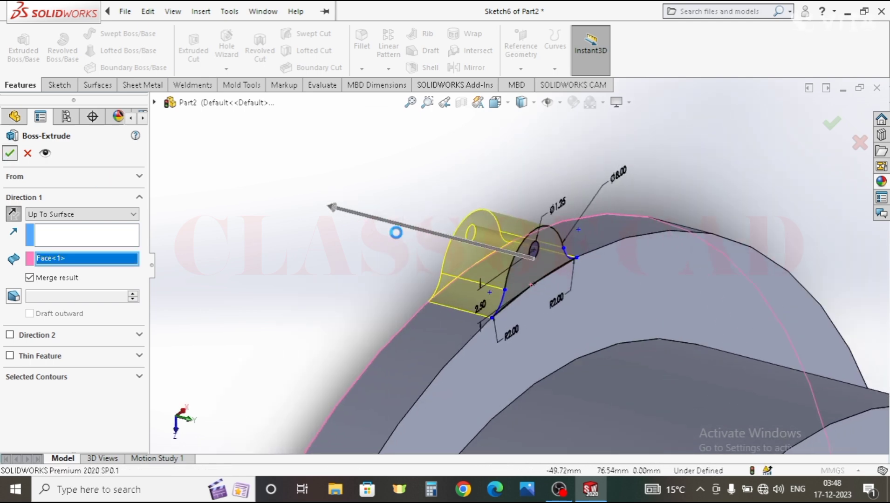
key(Return)
- Circular-pattern the lug extrusion about the flange's circular edge with 10 equally spaced instances over 360 degrees
scroll(419, 256, up, 5)
middle_drag(545, 360, 456, 132)
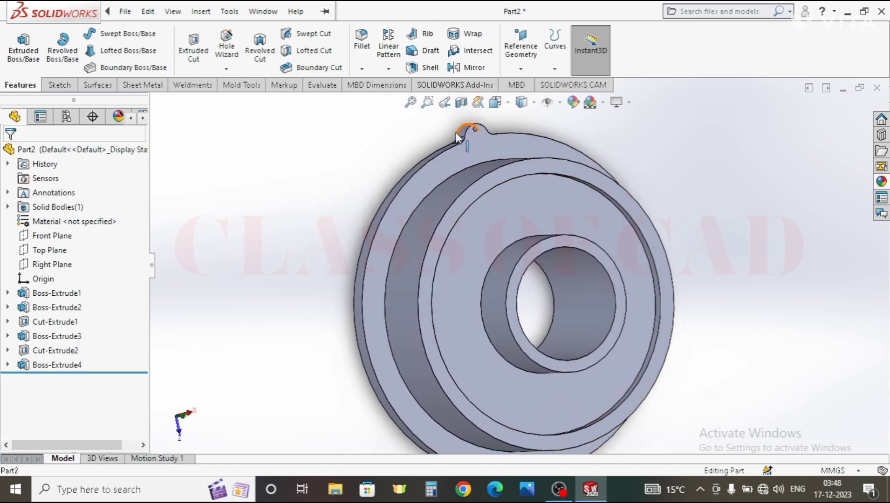
click(389, 69)
click(410, 102)
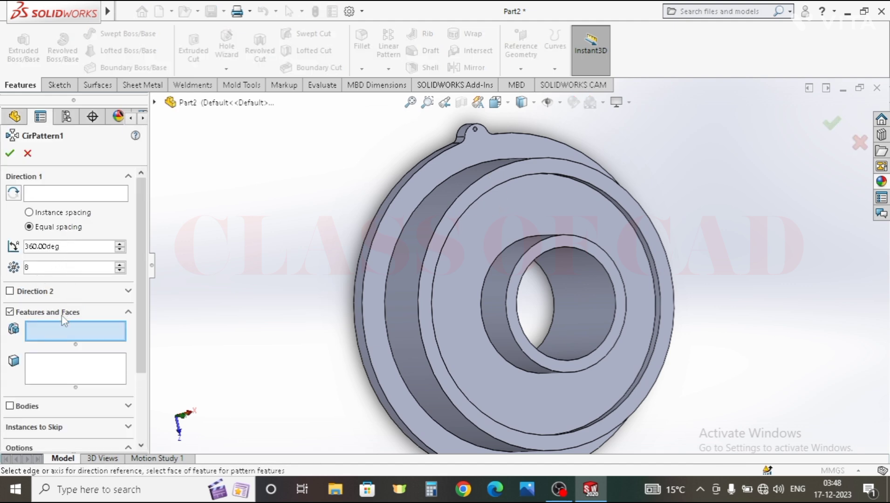
scroll(477, 165, down, 3)
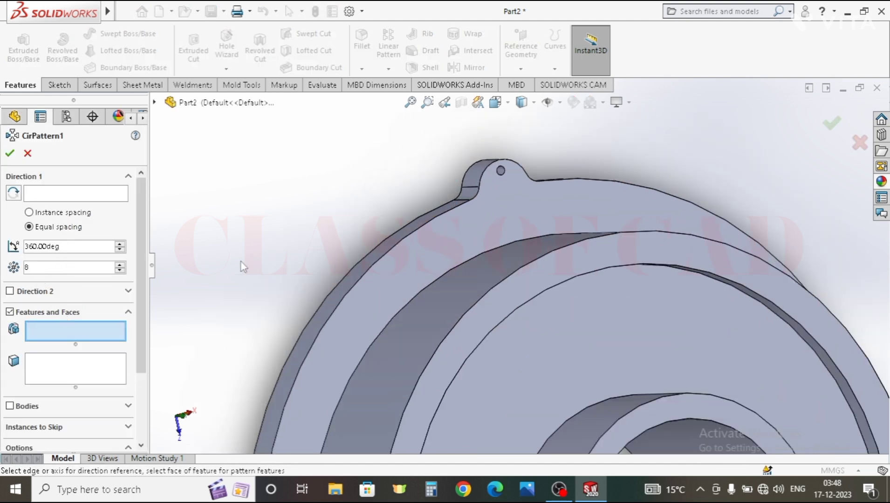
click(154, 102)
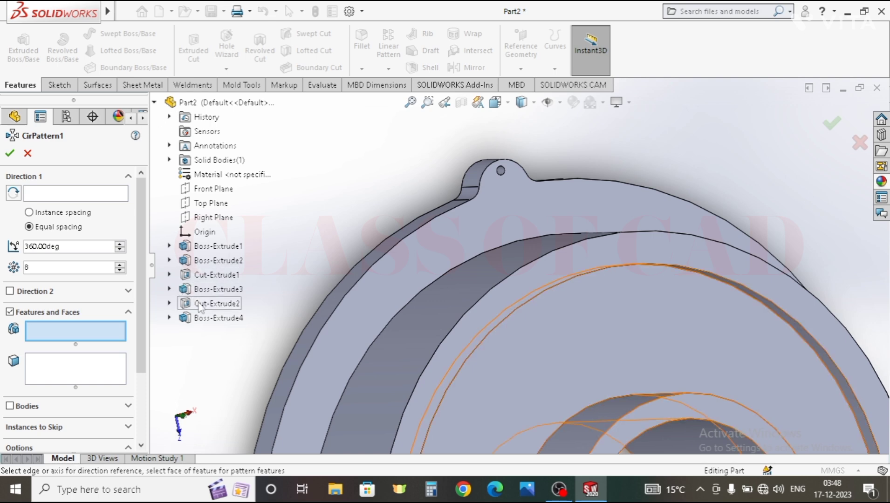
click(204, 319)
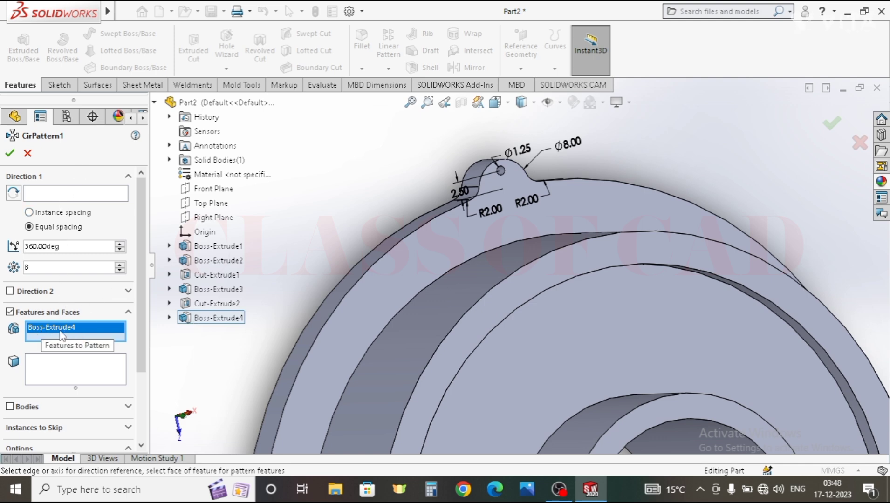
click(49, 198)
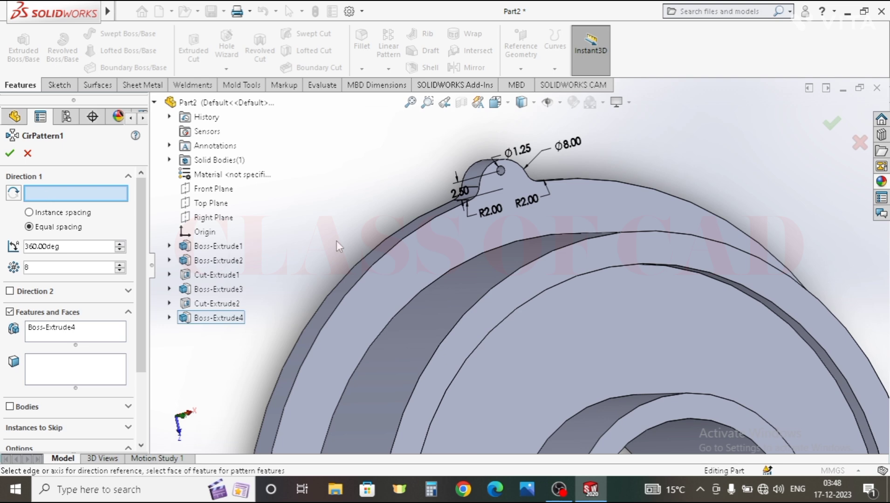
click(350, 293)
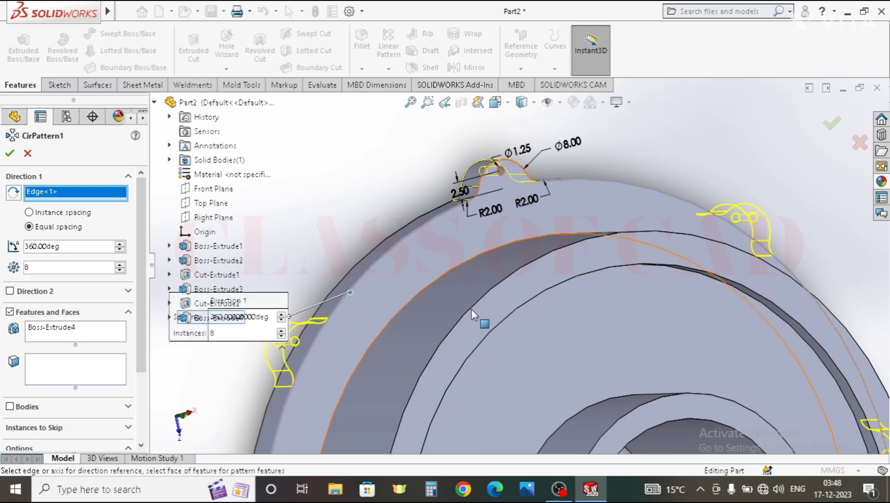
scroll(474, 315, up, 6)
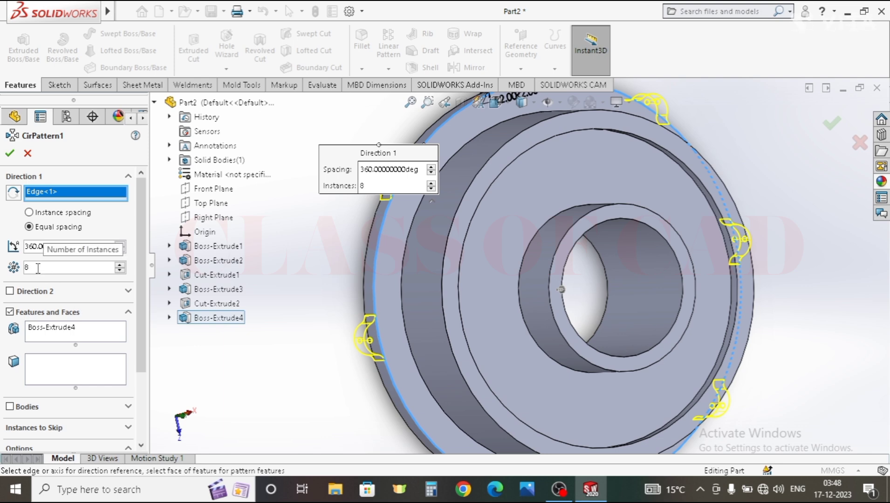
scroll(3, 269, up, 2)
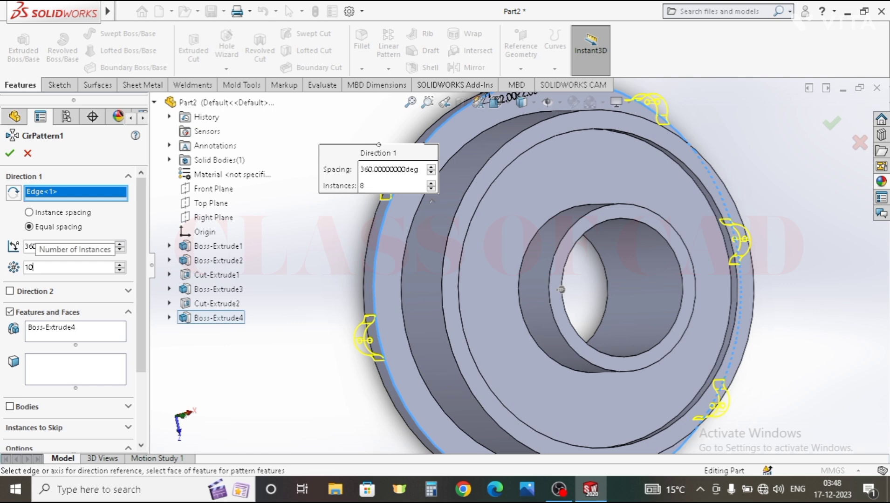
right_click(1, 264)
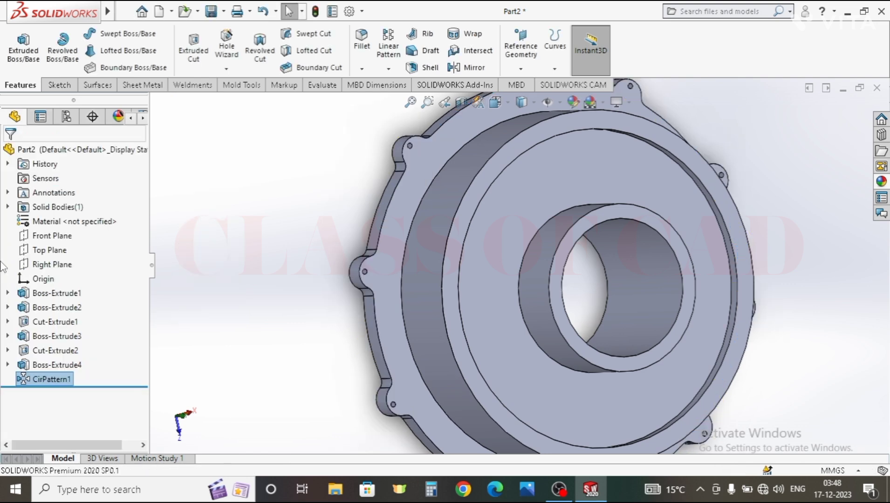
- Start a sketch on the Right Plane and display the model as wireframe with hidden lines visible
scroll(498, 336, up, 3)
middle_drag(498, 335, 593, 252)
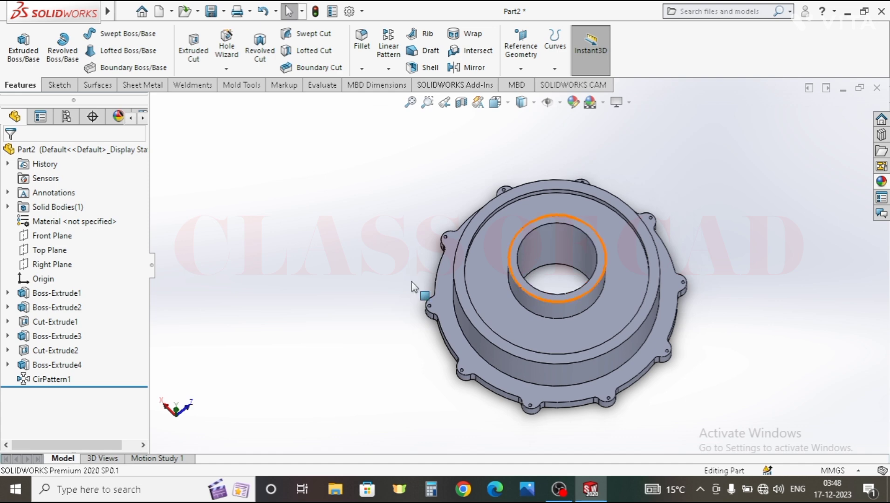
click(46, 264)
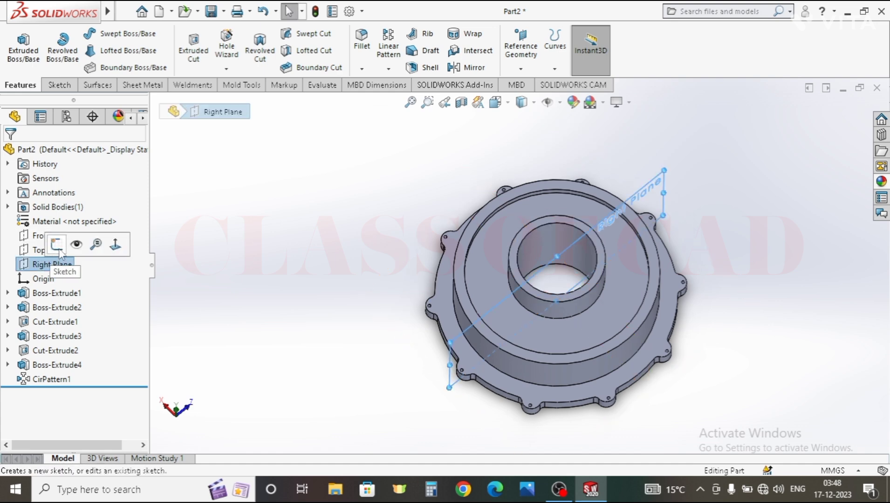
click(58, 240)
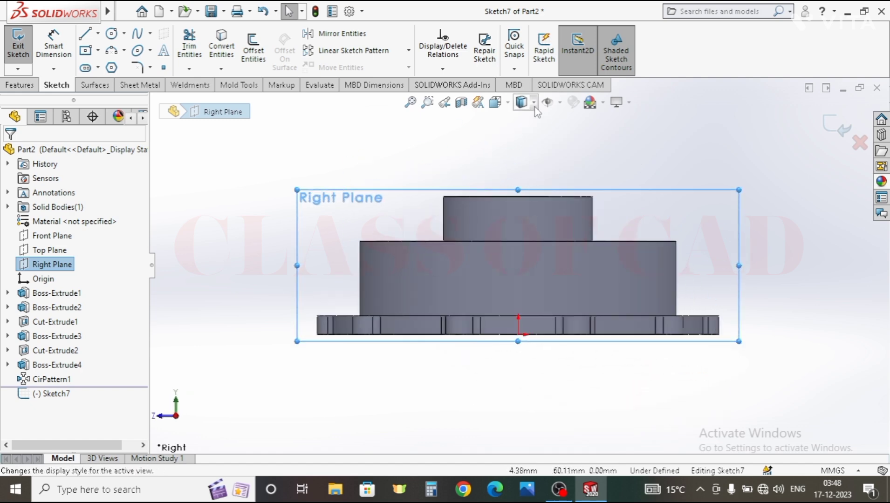
click(523, 102)
click(523, 176)
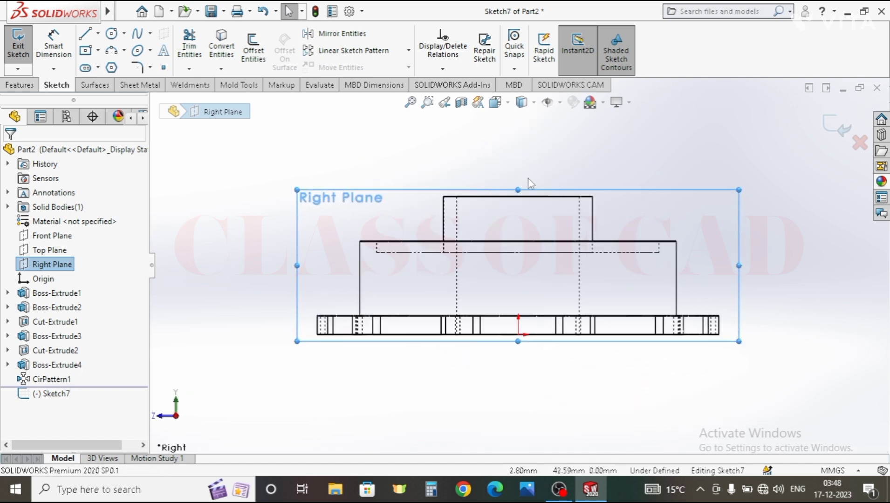
- Sketch a sloped line from the hub's outer side near its top down to the midpoint of the recess's side wall
click(447, 163)
click(86, 34)
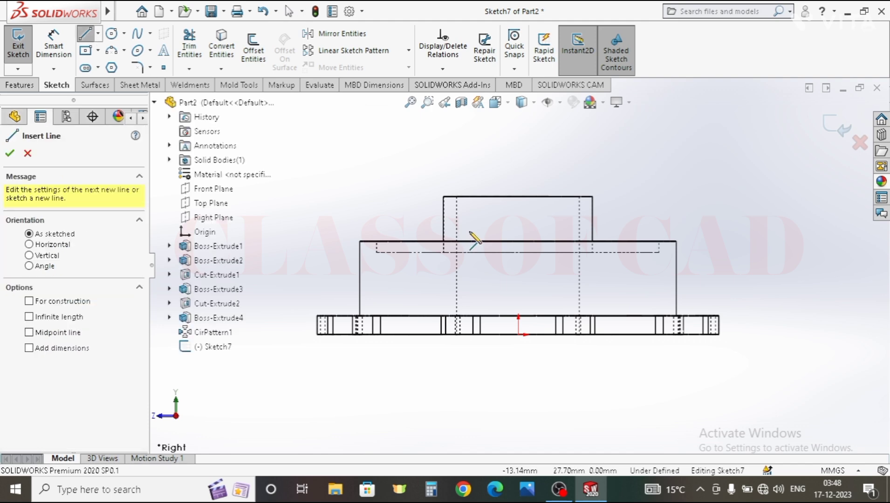
scroll(454, 221, down, 3)
mouse_move(431, 185)
mouse_down()
mouse_move(334, 259)
mouse_move(291, 276)
mouse_up()
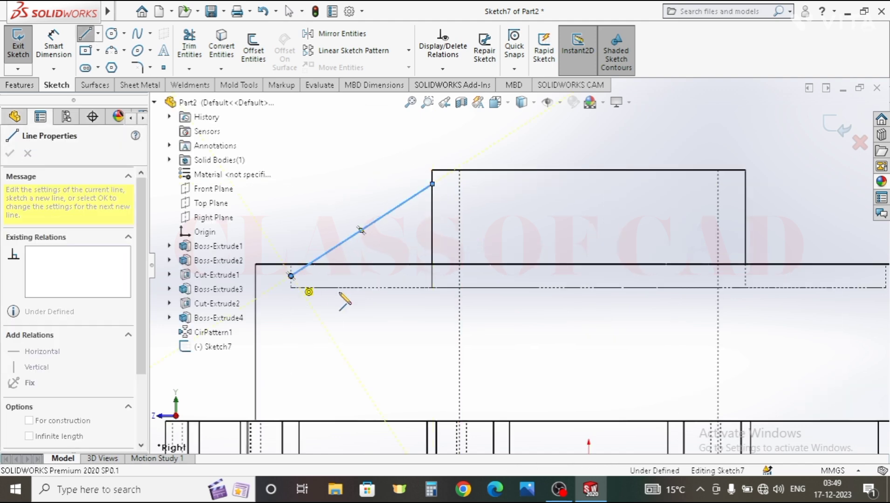
key(Escape)
- Dimension the sloped line's upper endpoint 1.5 mm below the hub's top corner
click(54, 44)
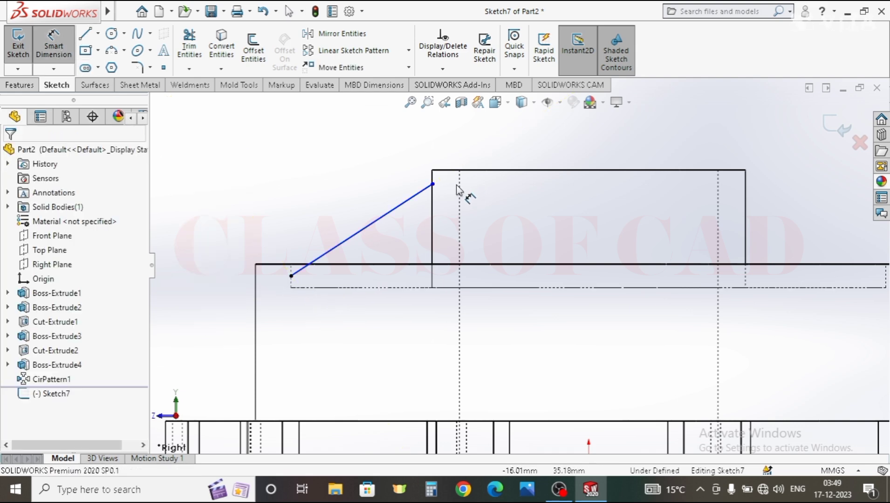
click(433, 184)
click(432, 170)
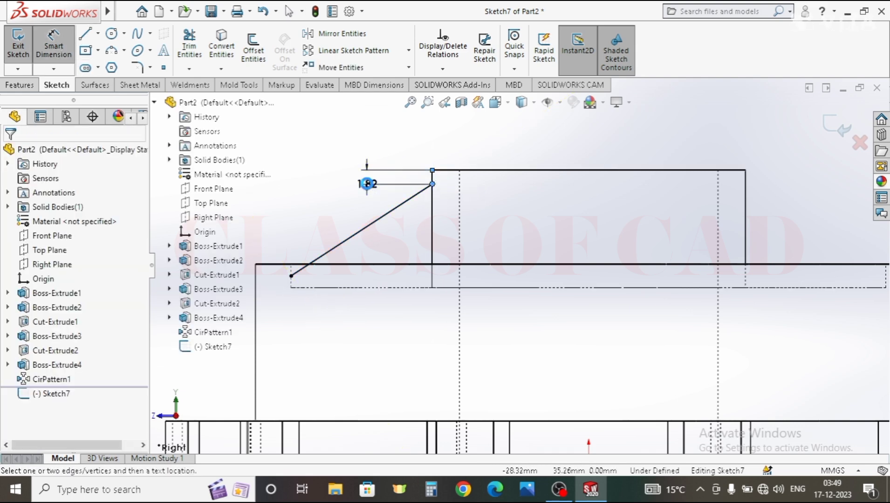
click(367, 183)
text(1.)
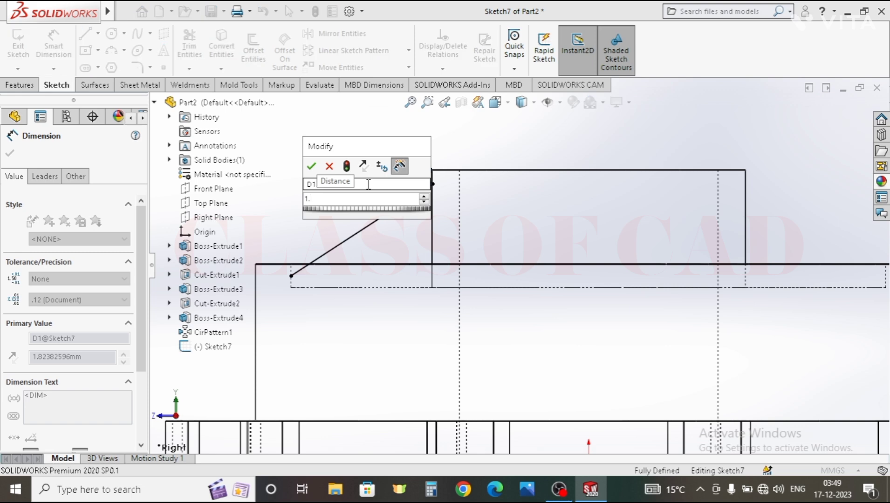
text(5)
key(Return)
key(Escape)
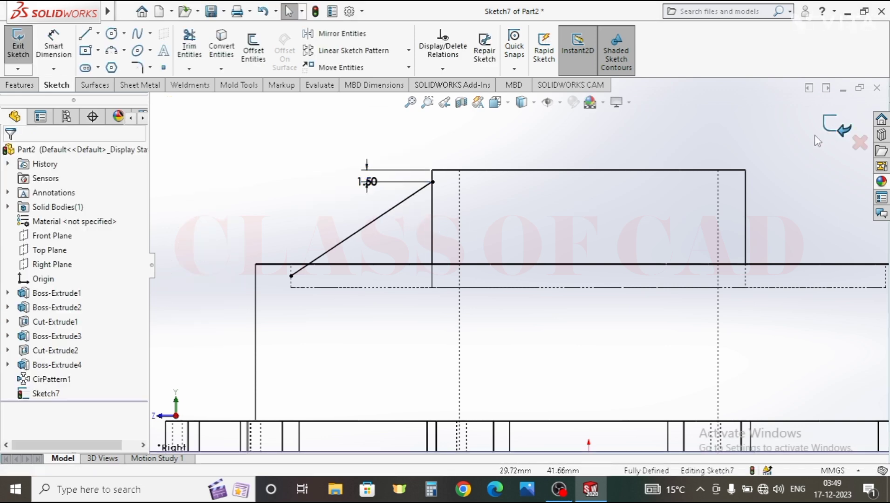
- Restore the shaded display with edges and create a 3 mm thick, both-sided rib from the sloped line with its material side flipped
click(21, 86)
click(522, 102)
click(523, 123)
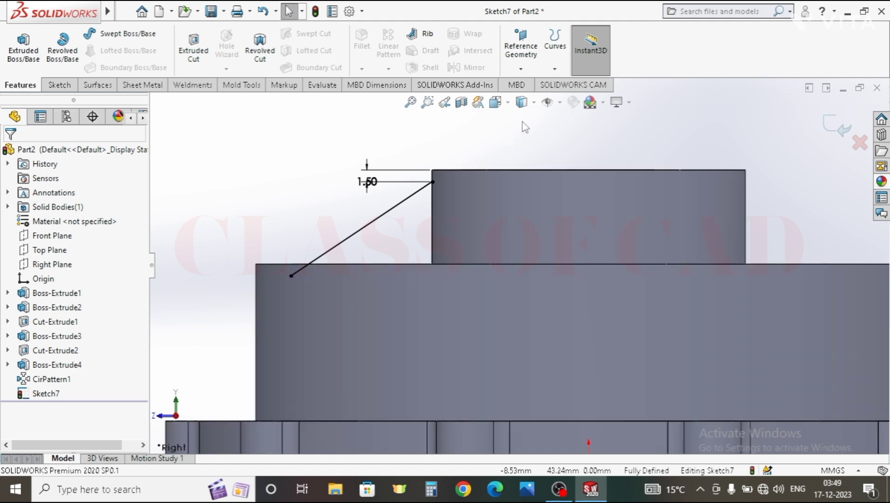
click(416, 41)
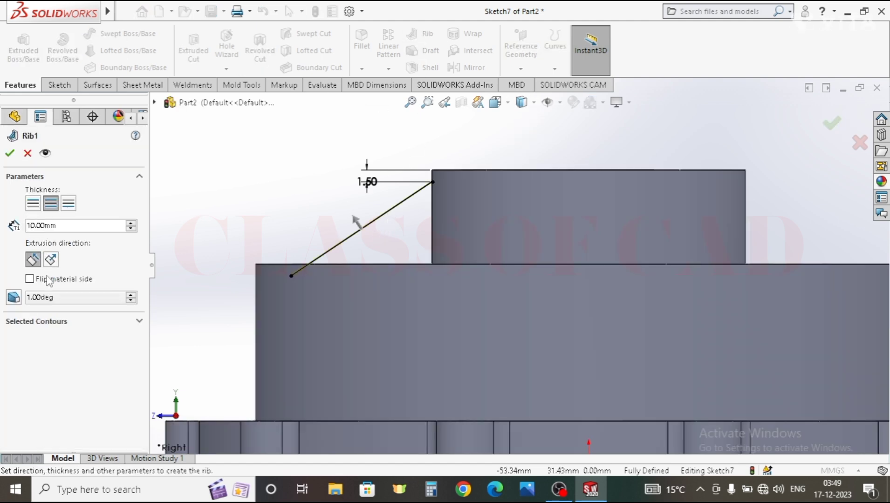
click(47, 281)
middle_drag(382, 242, 411, 277)
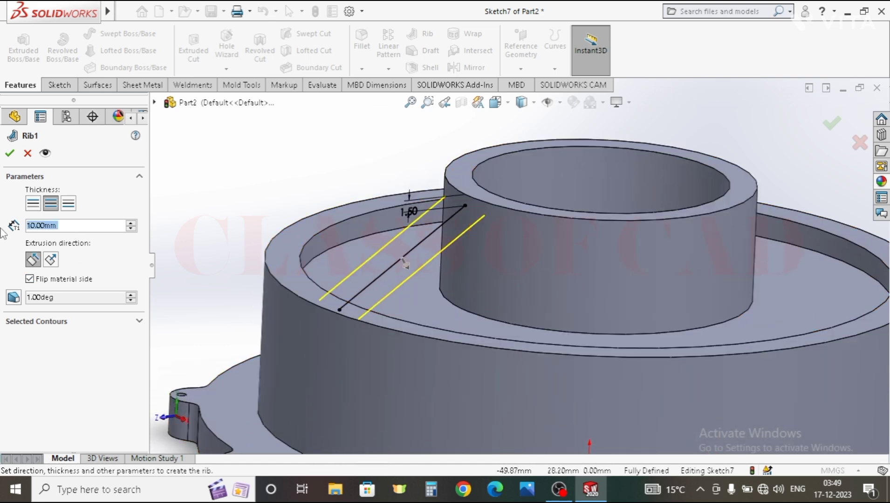
text(3)
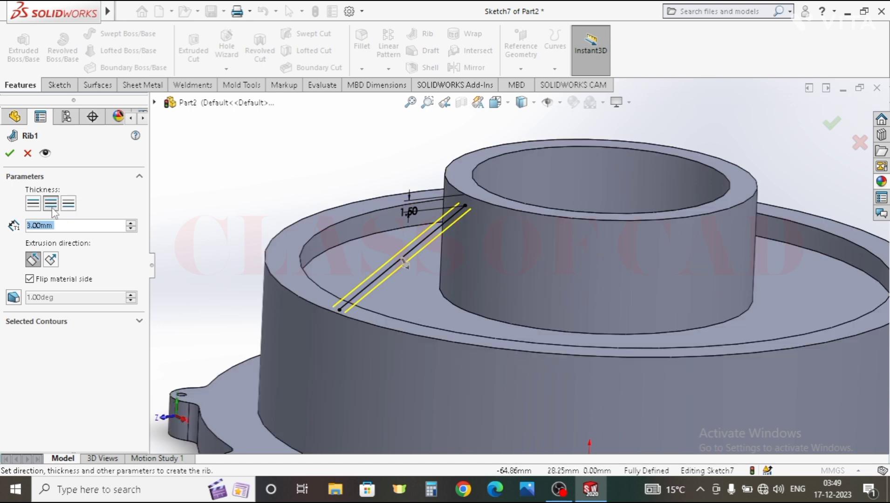
click(9, 153)
- On the Right Plane, sketch a sloped line from the main body's outer wall near its top down to the flange's top face
scroll(373, 281, up, 5)
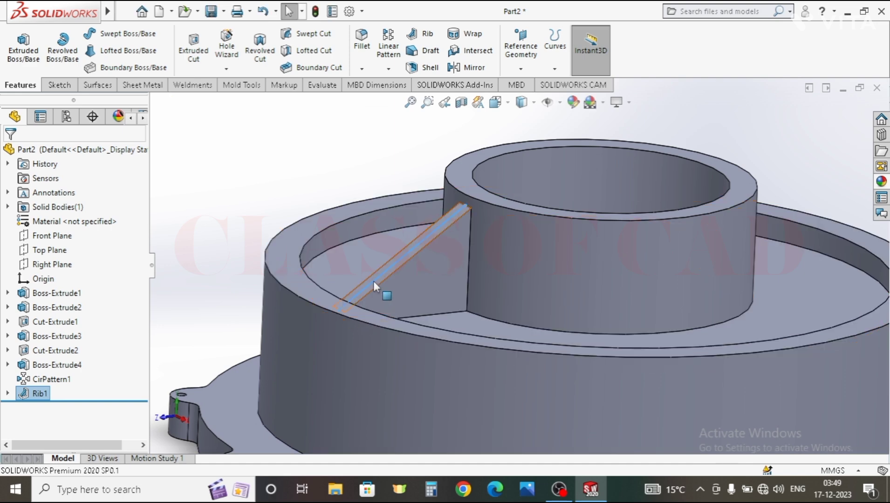
middle_drag(383, 285, 432, 353)
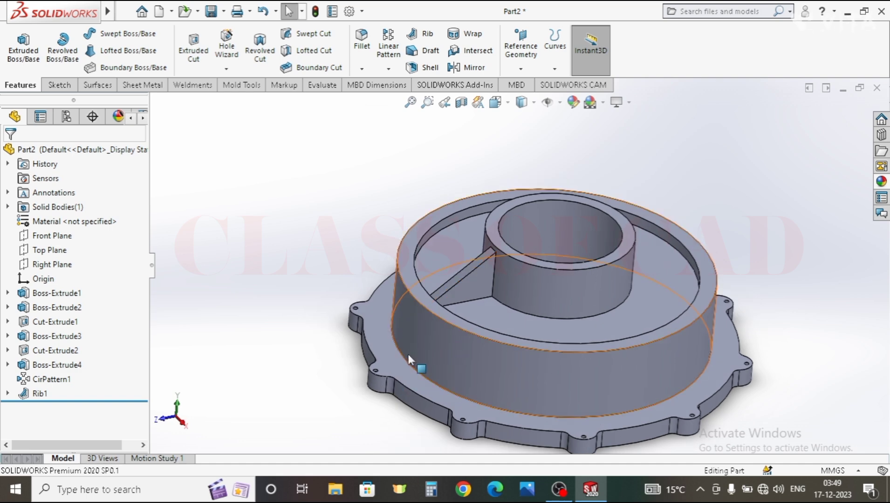
click(39, 271)
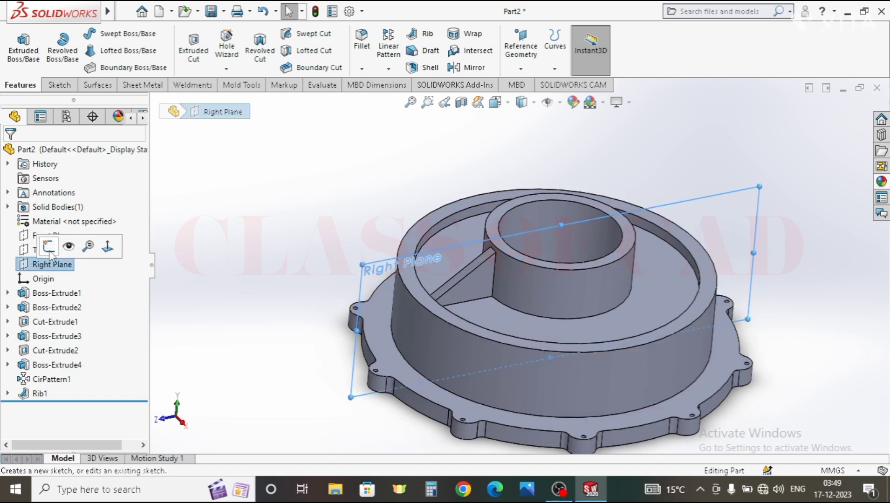
click(96, 243)
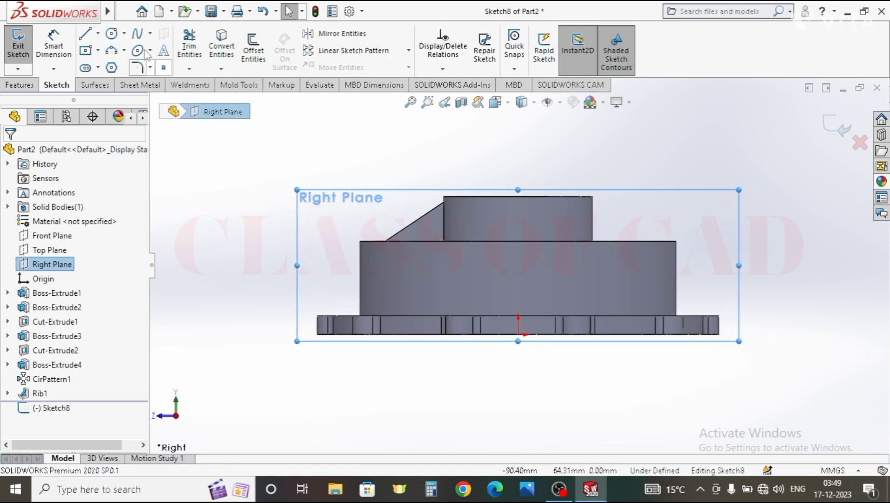
click(98, 33)
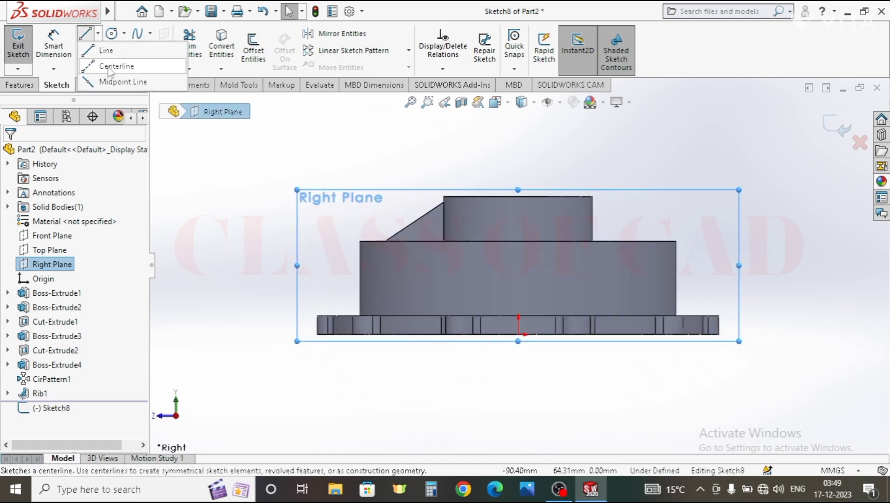
click(107, 51)
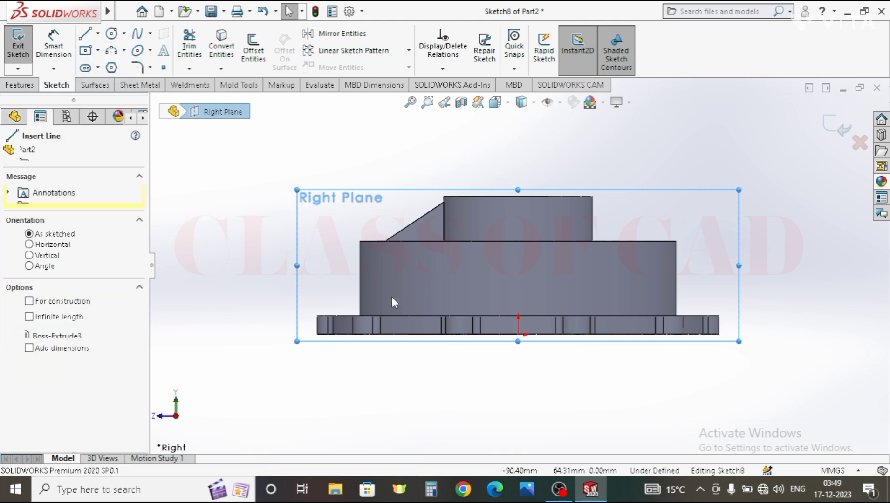
scroll(304, 276, down, 5)
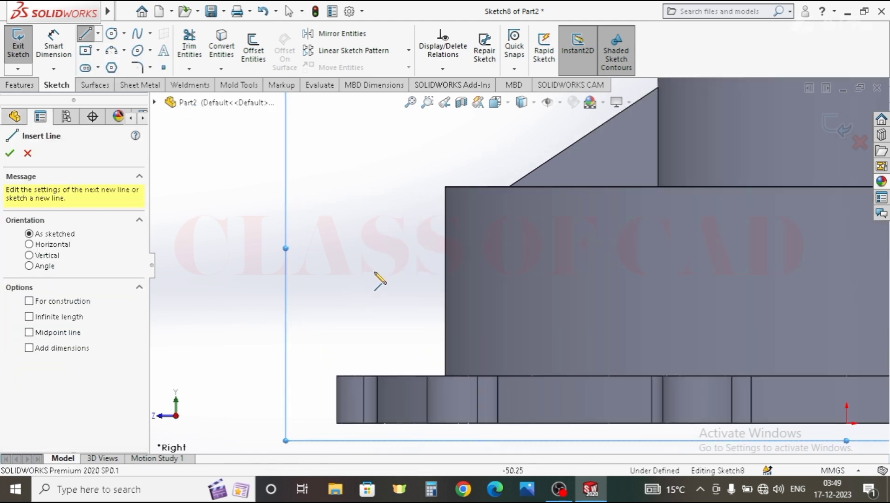
click(446, 206)
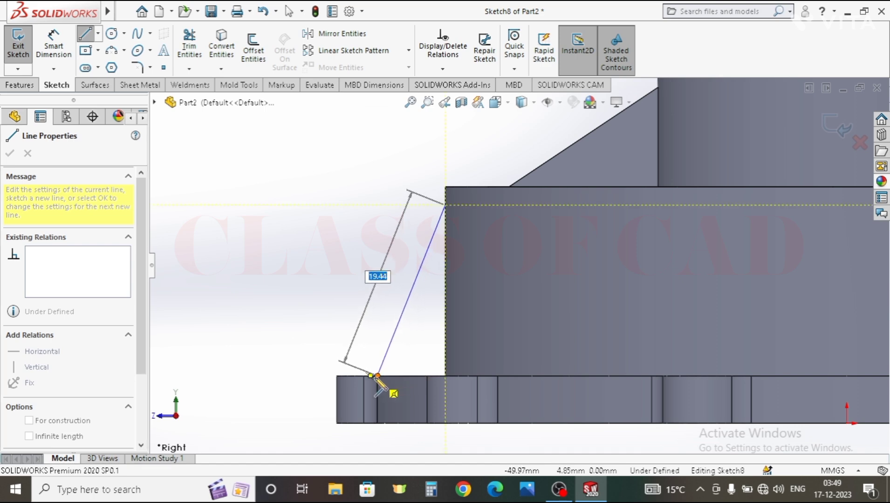
scroll(378, 376, down, 3)
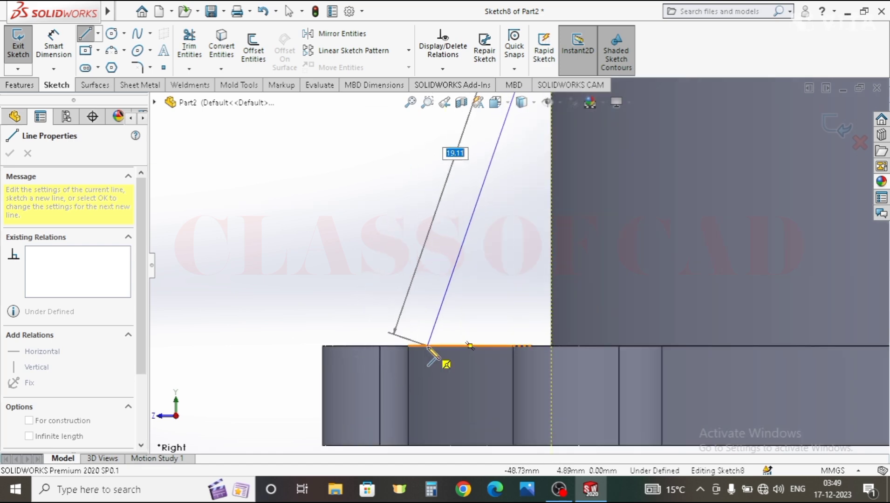
click(418, 346)
- Dimension the sloped line's upper endpoint 1.5 mm below the main body's top outer corner
click(55, 50)
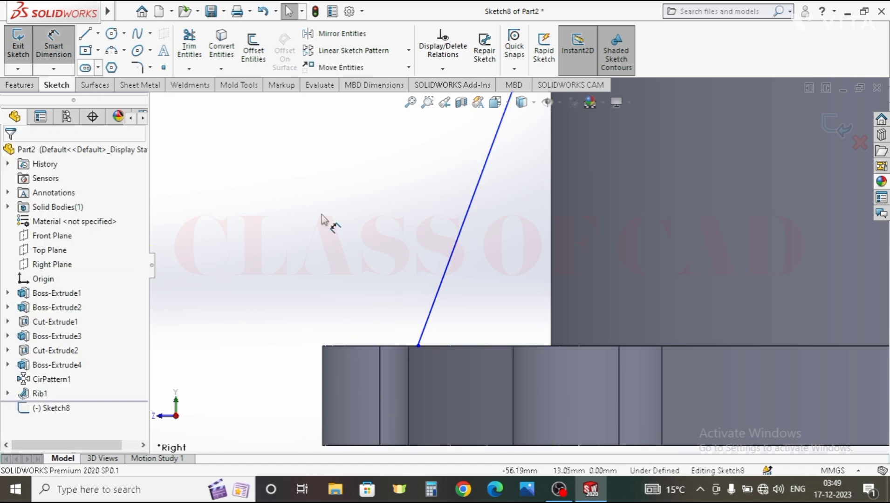
scroll(572, 366, up, 2)
ctrl+middle_drag(572, 366, 441, 455)
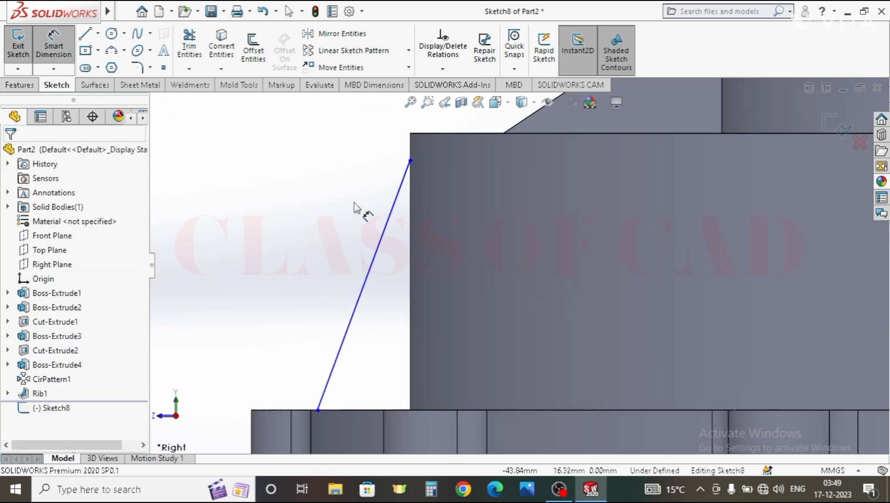
click(410, 160)
click(410, 134)
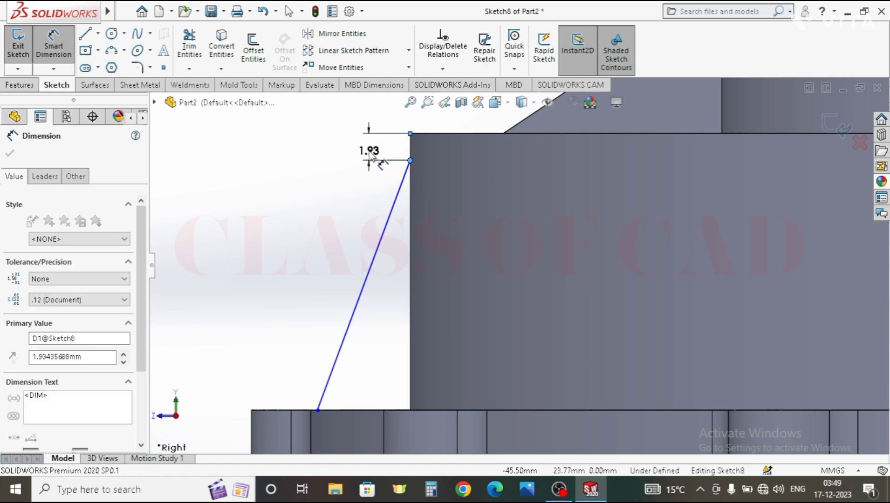
text(10)
key(Return)
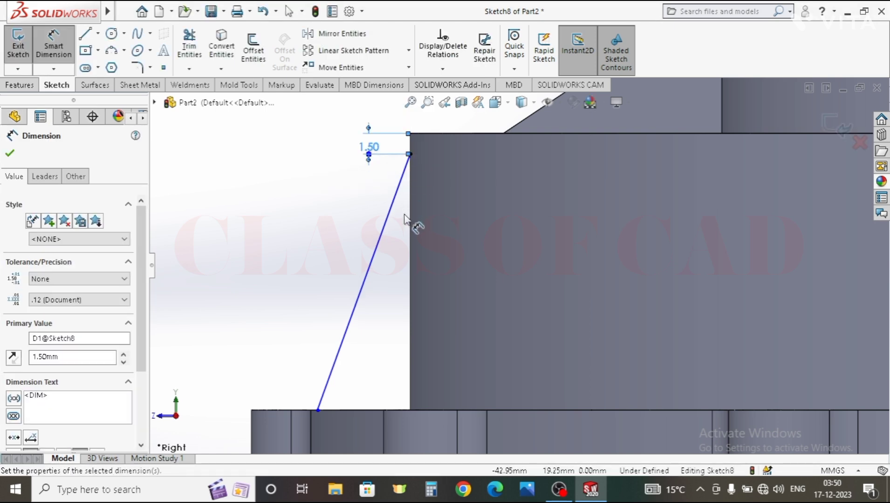
- Dimension the angle between the sloped line and the main body's vertical outer wall as 25°
click(410, 220)
click(378, 247)
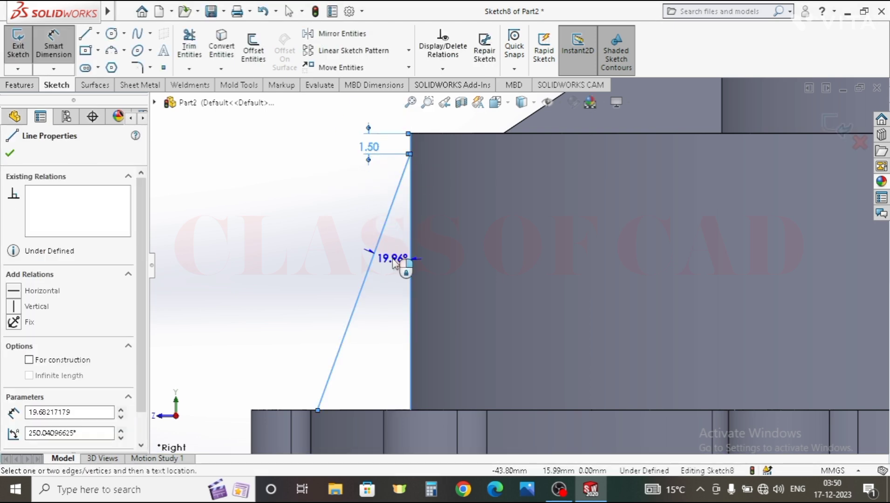
click(396, 263)
text(25)
key(Return)
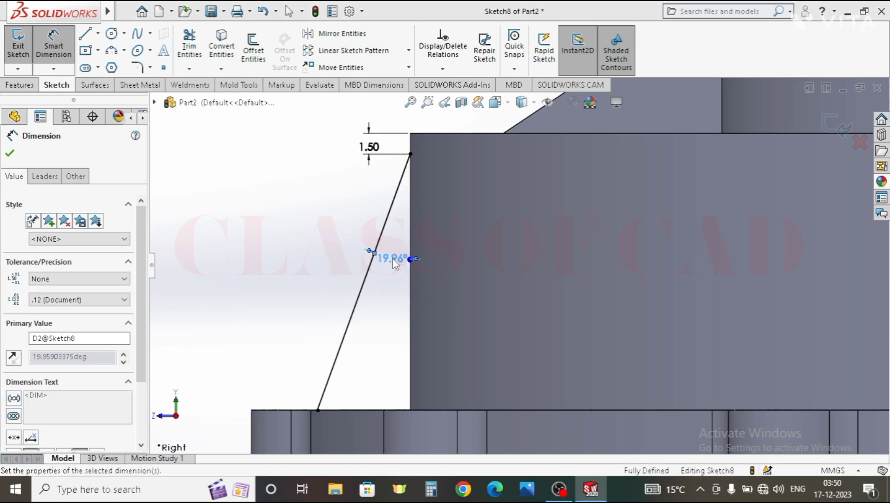
scroll(395, 314, down, 2)
middle_drag(396, 314, 399, 385)
key(Escape)
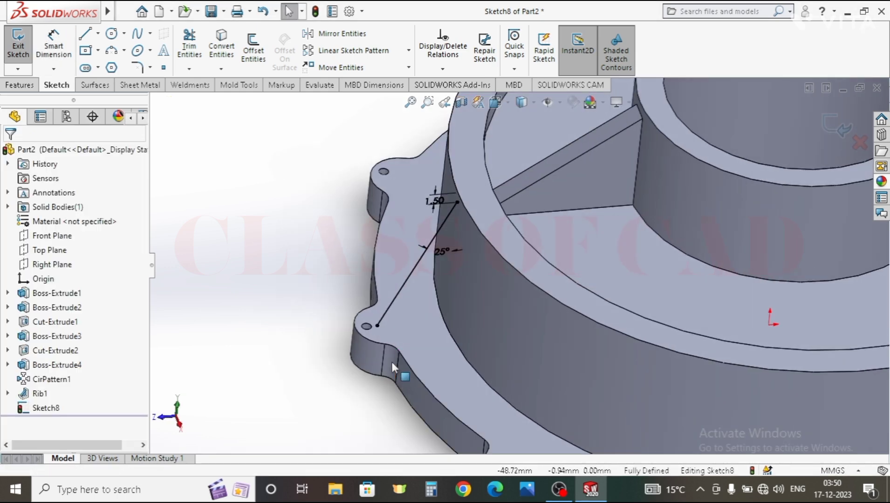
- Change the angle between the sloped line and the outer wall to 22°
click(440, 252)
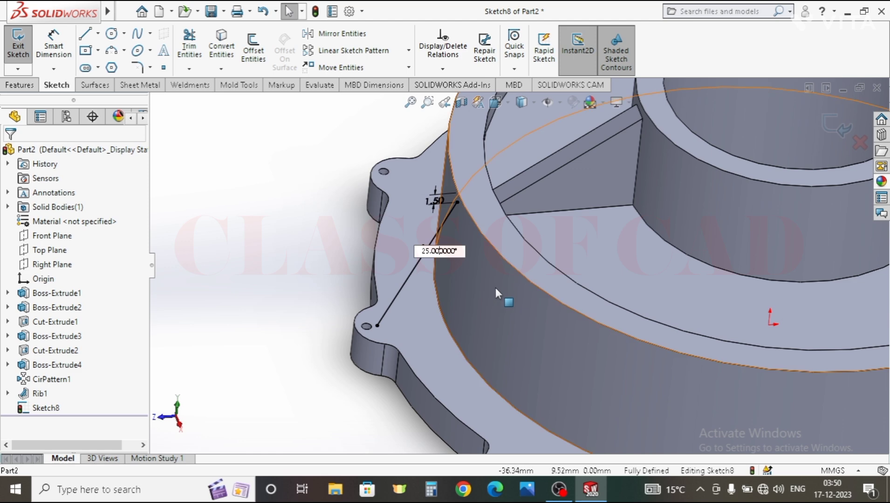
text(22)
key(Return)
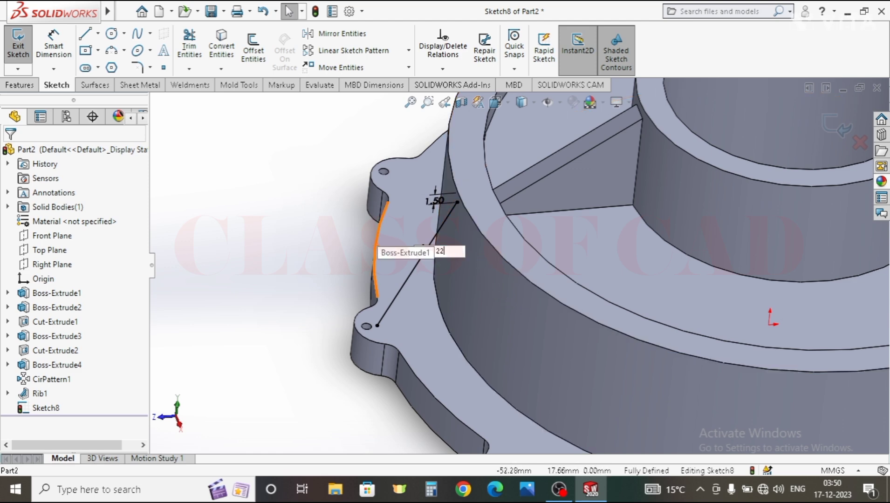
- Create a 3 mm thick, both-sided rib from the sloped line between the outer wall and the flange
click(38, 87)
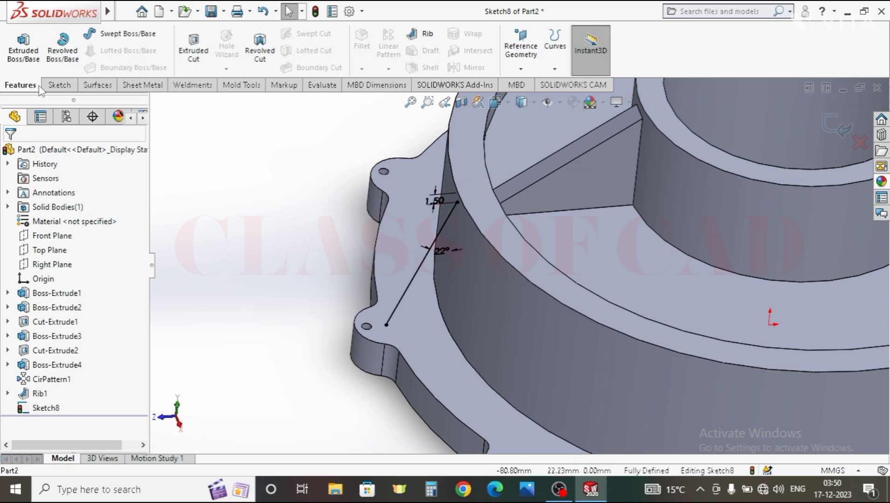
click(423, 34)
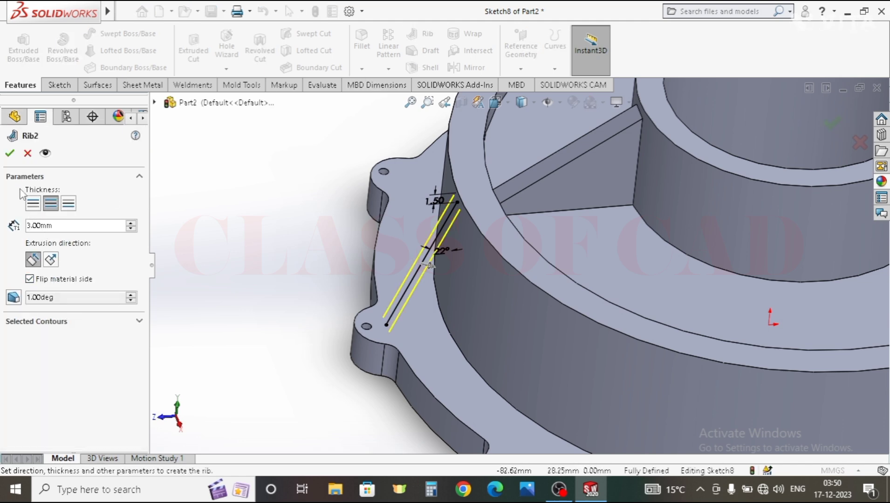
click(11, 154)
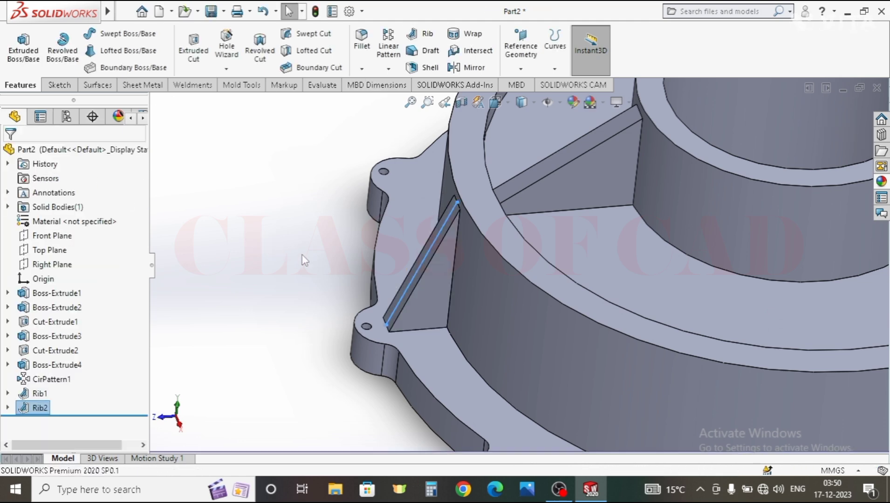
middle_drag(303, 258, 357, 254)
scroll(363, 261, up, 3)
middle_drag(503, 290, 528, 314)
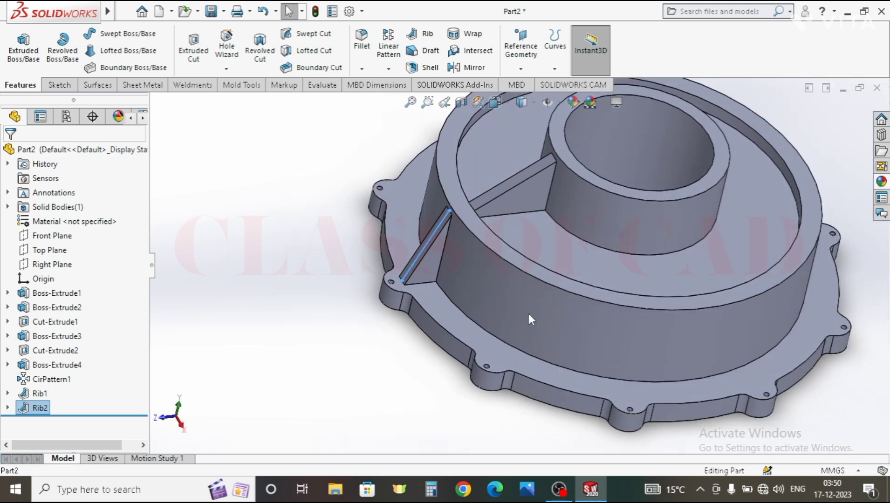
click(366, 317)
- Circular-pattern the inner and outer ribs around the main body's outer cylindrical face with 8 equally spaced instances over 360°
scroll(495, 275, up, 1)
ctrl+middle_drag(553, 263, 425, 337)
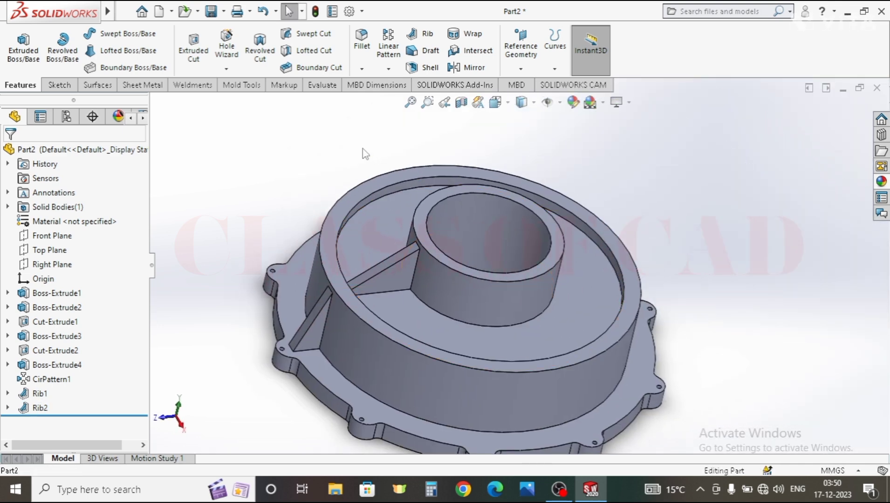
click(388, 69)
click(408, 99)
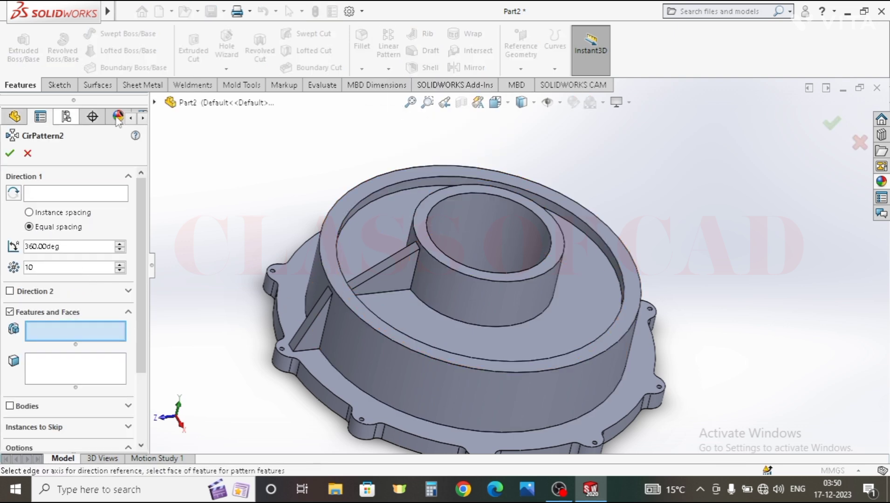
click(393, 271)
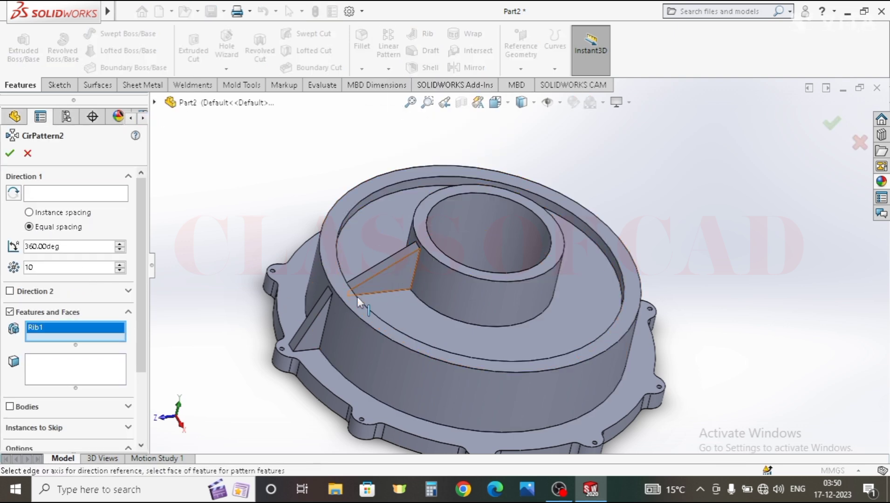
click(314, 331)
click(53, 199)
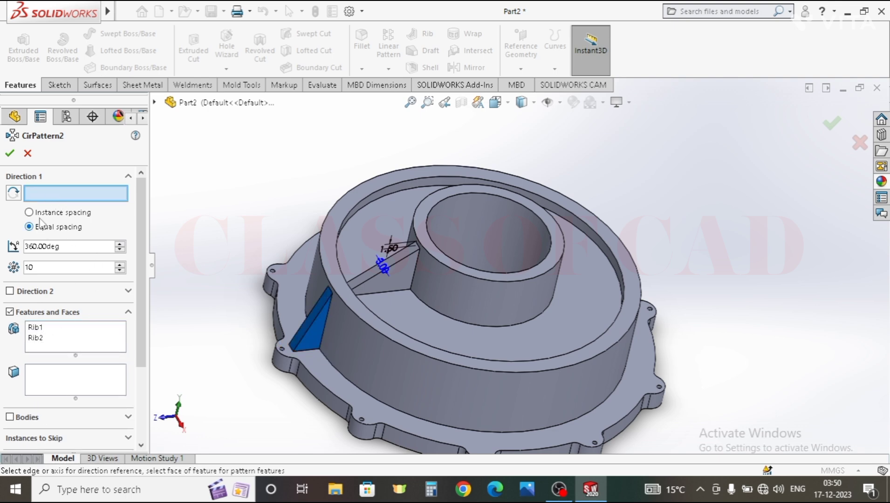
click(439, 376)
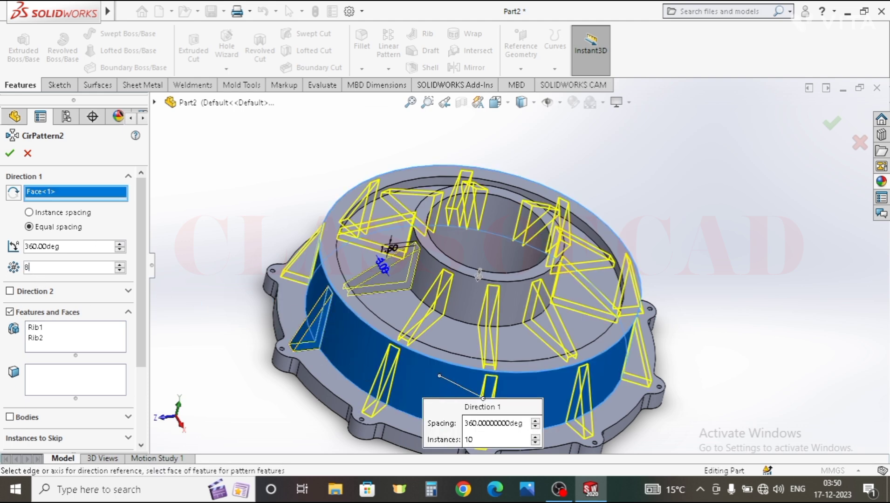
key(Return)
key(Return)
- On the Right Plane, sketch a sloped centerline about 14.5 mm long inside the inner rib, roughly parallel to its sloped edge
middle_drag(422, 306, 508, 342)
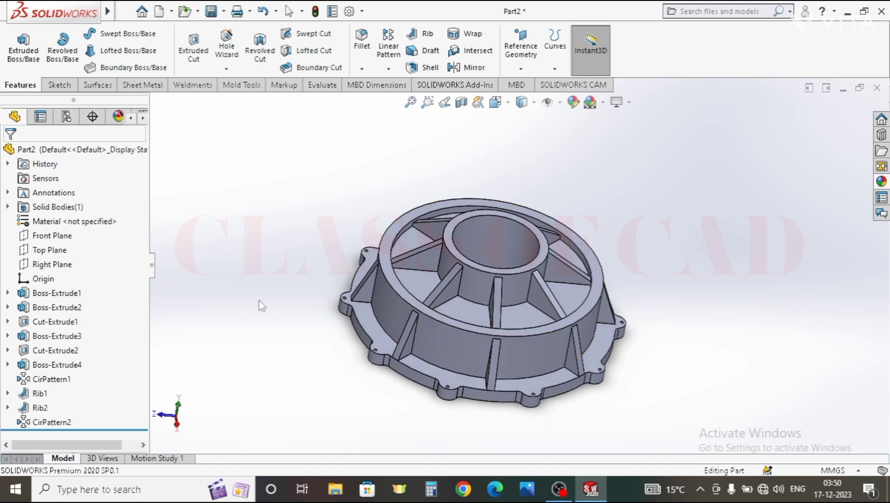
click(52, 264)
click(65, 243)
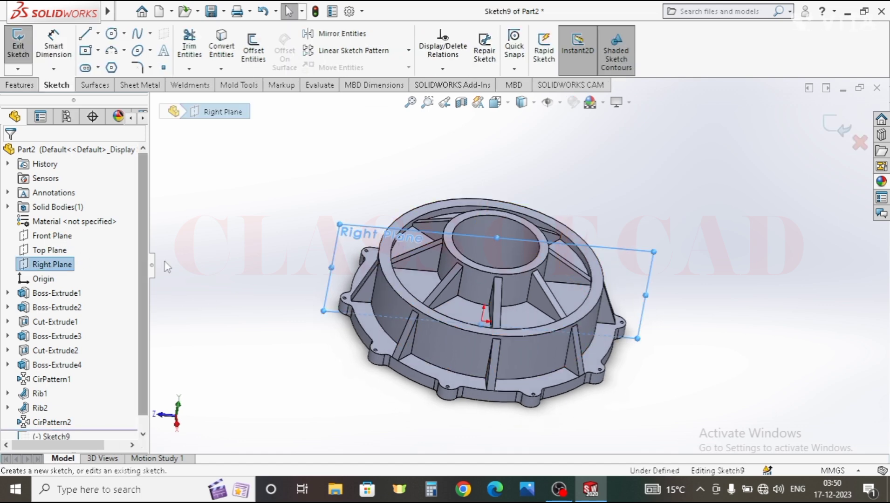
key(ctrl+8)
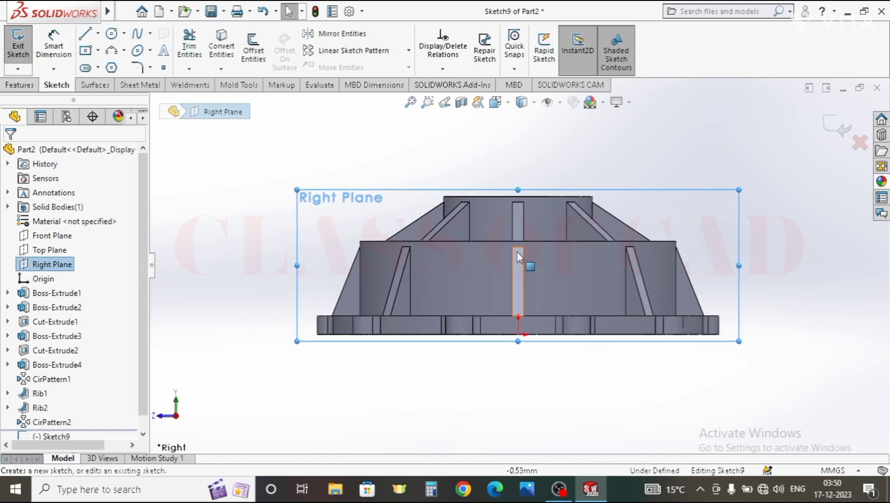
scroll(448, 226, down, 6)
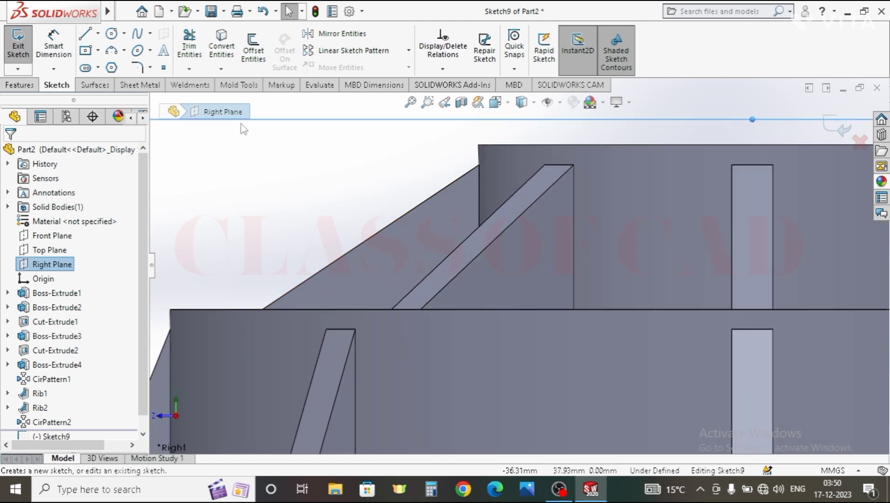
click(111, 34)
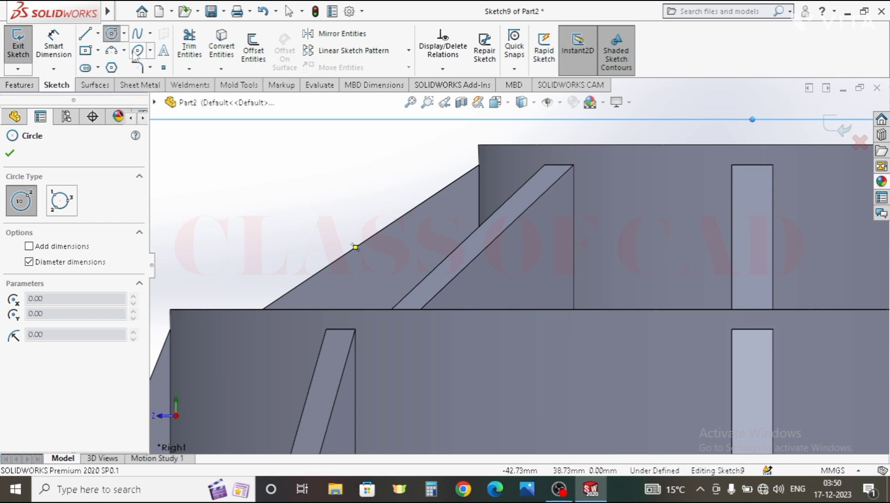
click(97, 34)
click(117, 64)
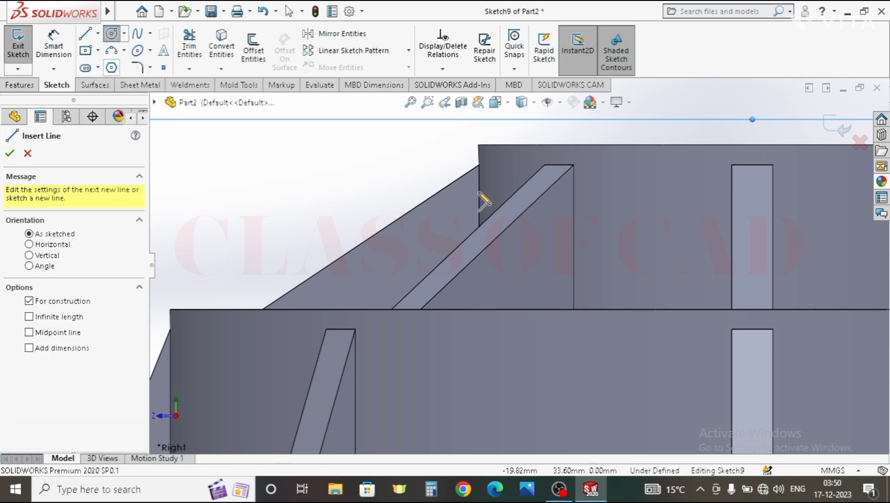
mouse_move(469, 190)
mouse_down()
mouse_move(302, 284)
mouse_move(309, 305)
mouse_up()
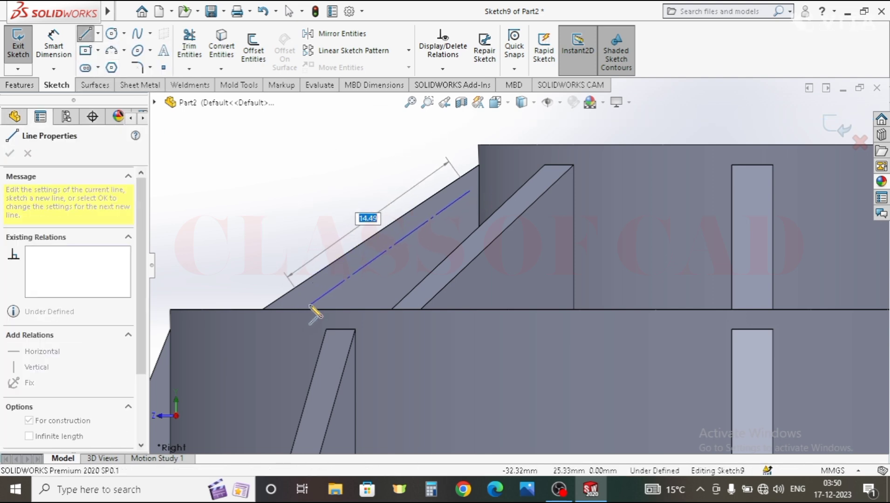
key(Escape)
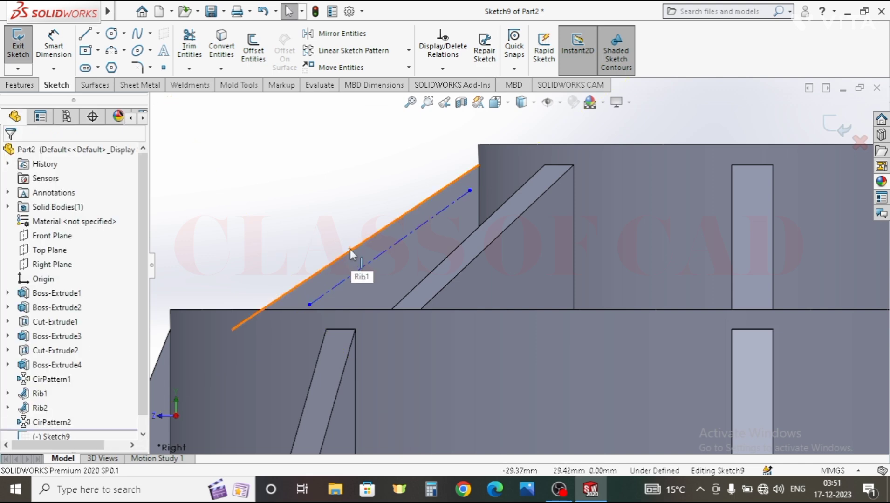
- Make the centerline in the inner rib parallel to that rib's sloped edge
click(350, 249)
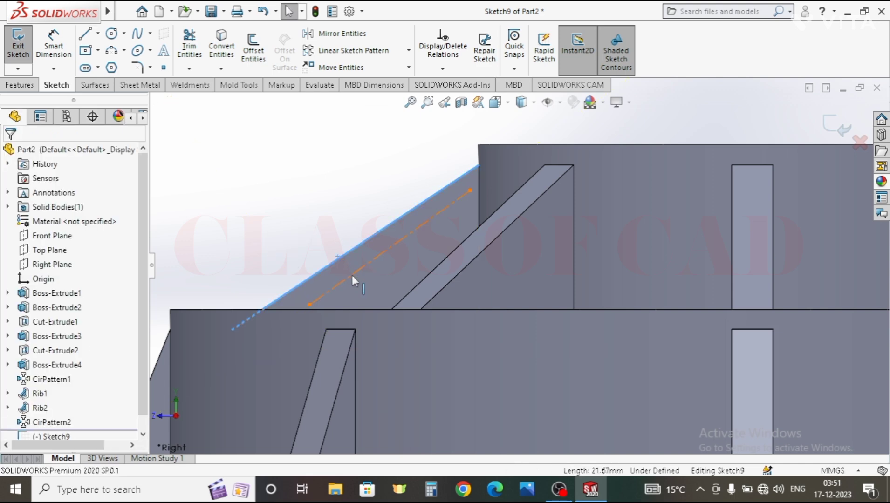
ctrl+click(352, 276)
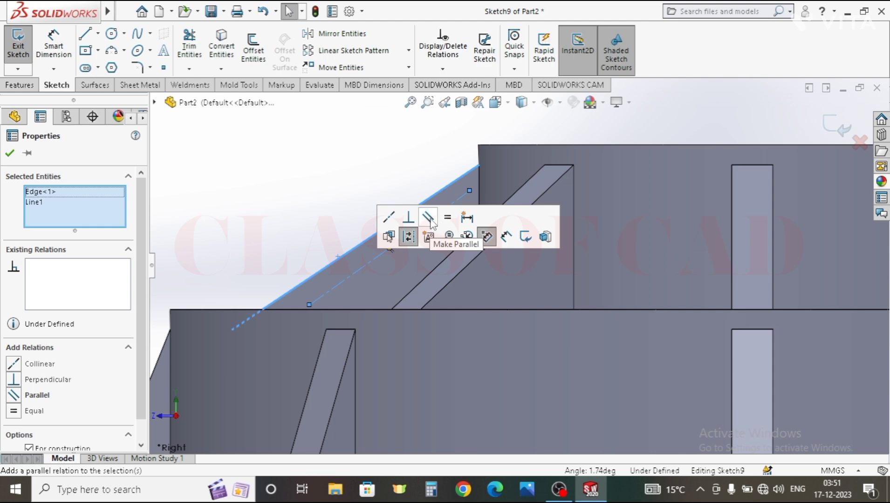
click(431, 219)
- Sketch a sloped centerline inside the outer rib, running roughly along its sloped edge from near the outer wall down toward the flange
scroll(446, 303, up, 4)
ctrl+middle_drag(440, 331, 537, 192)
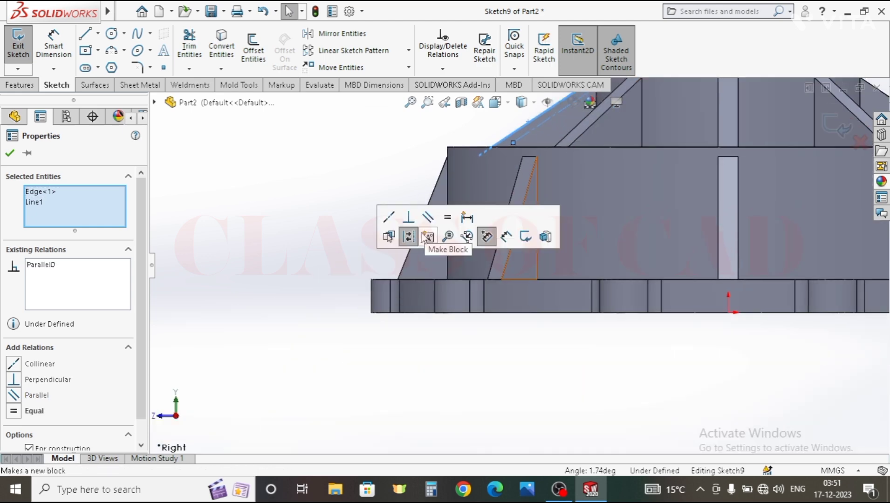
scroll(439, 212, down, 3)
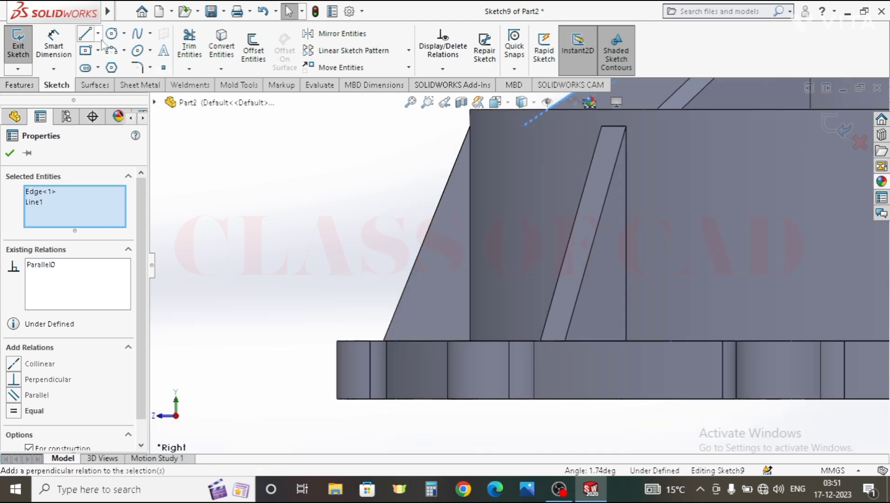
click(98, 34)
click(114, 67)
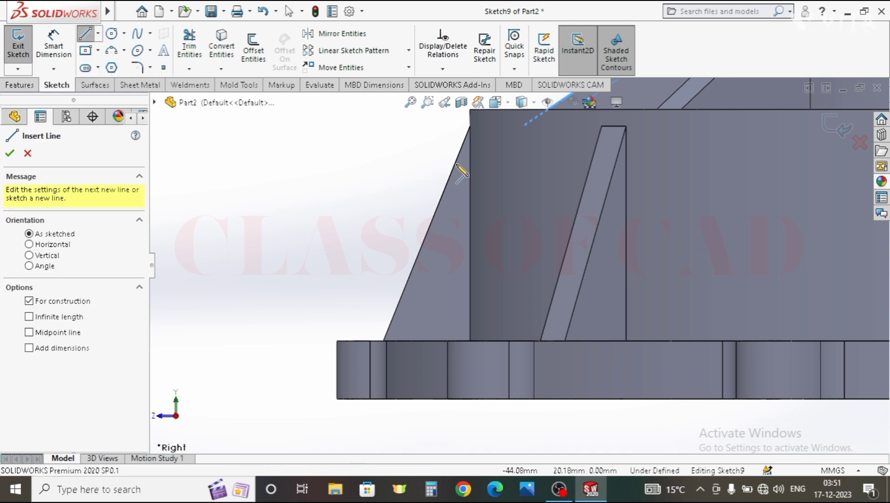
scroll(464, 176, down, 3)
click(480, 186)
scroll(482, 191, up, 1)
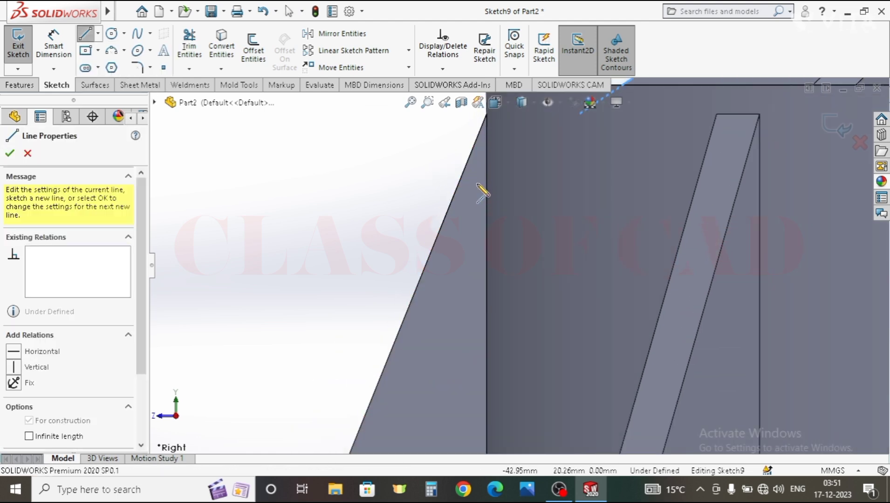
click(396, 426)
key(Escape)
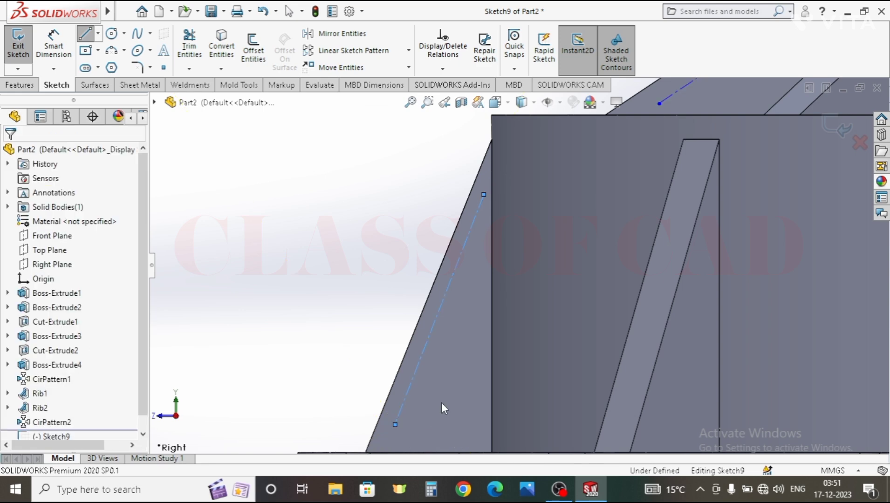
- Make the outer rib's centerline parallel to that rib's sloped edge
scroll(407, 348, up, 3)
ctrl+click(351, 300)
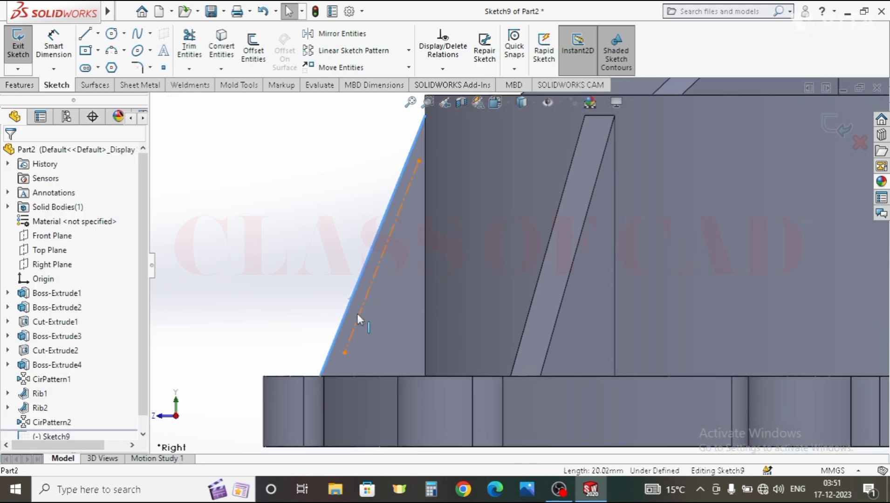
ctrl+click(358, 314)
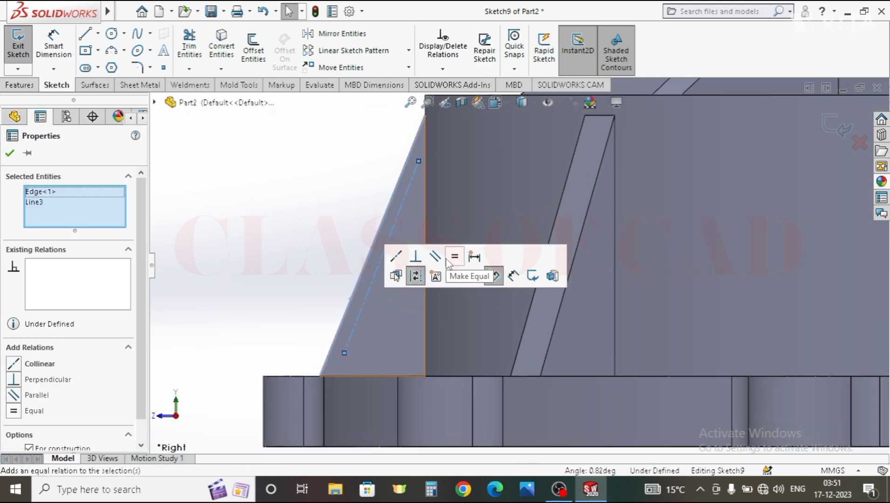
click(437, 257)
click(277, 277)
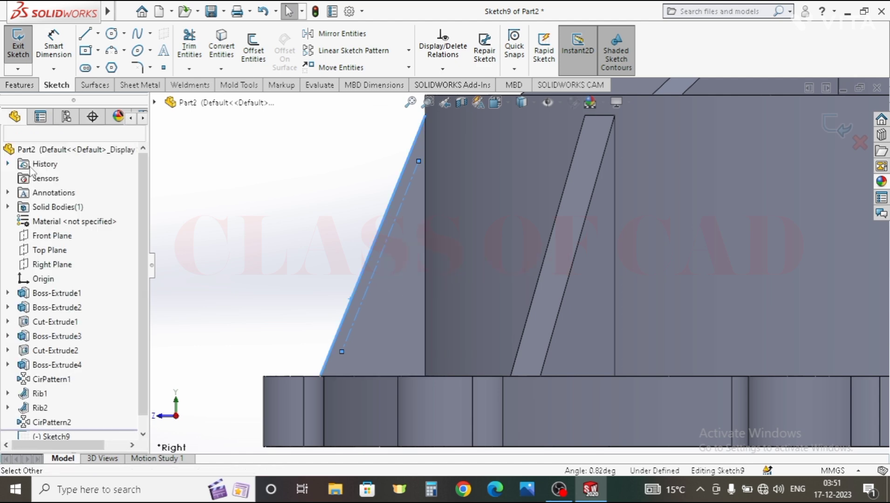
- Sketch four circles about 1.4 mm in diameter, spaced along the inner rib's centerline with their centers on it
scroll(416, 264, up, 3)
scroll(414, 260, up, 1)
ctrl+middle_drag(536, 220, 292, 374)
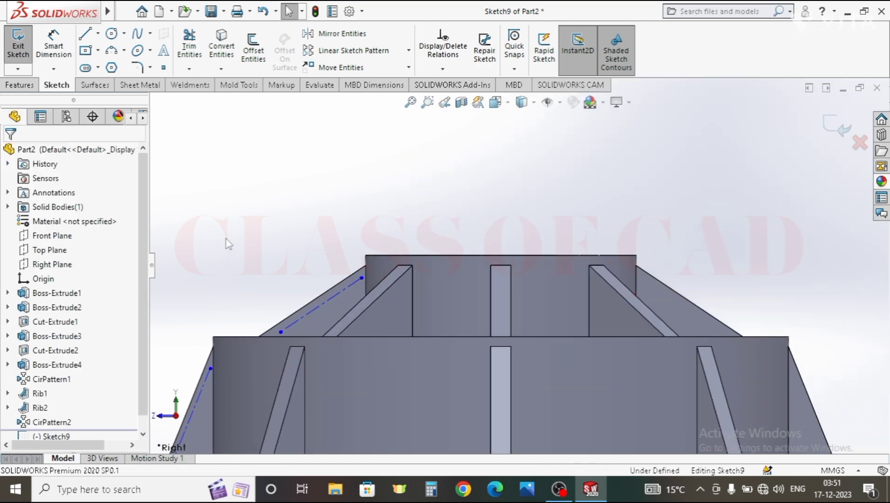
scroll(356, 284, down, 6)
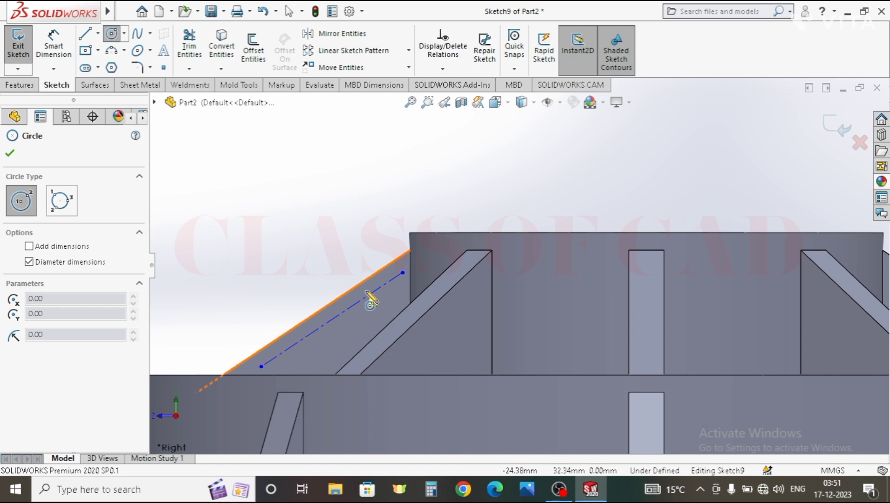
drag(421, 270, 432, 281)
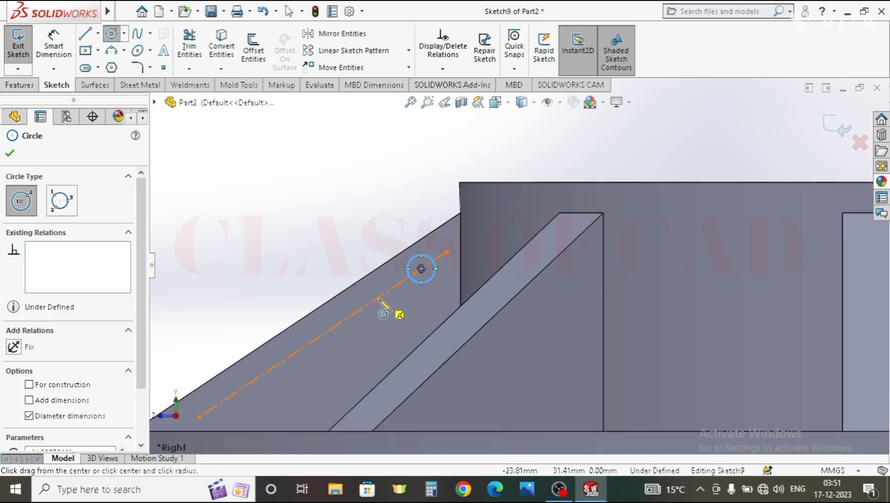
drag(365, 307, 363, 321)
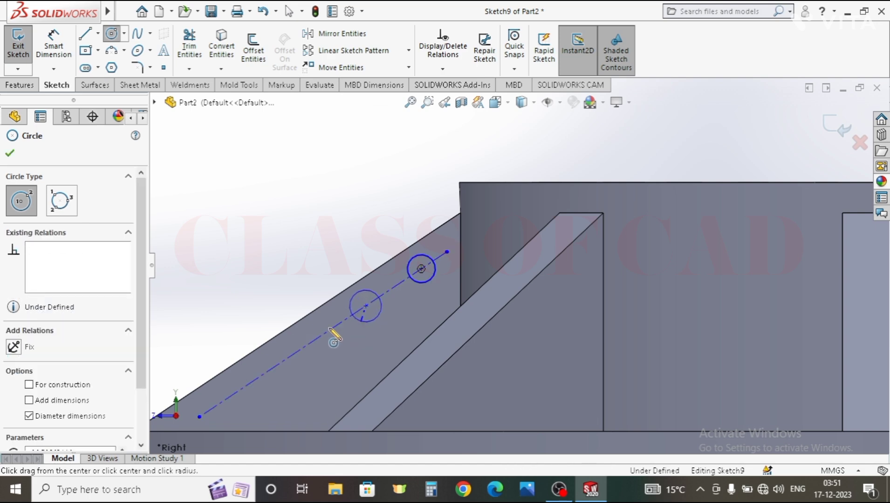
drag(305, 347, 317, 357)
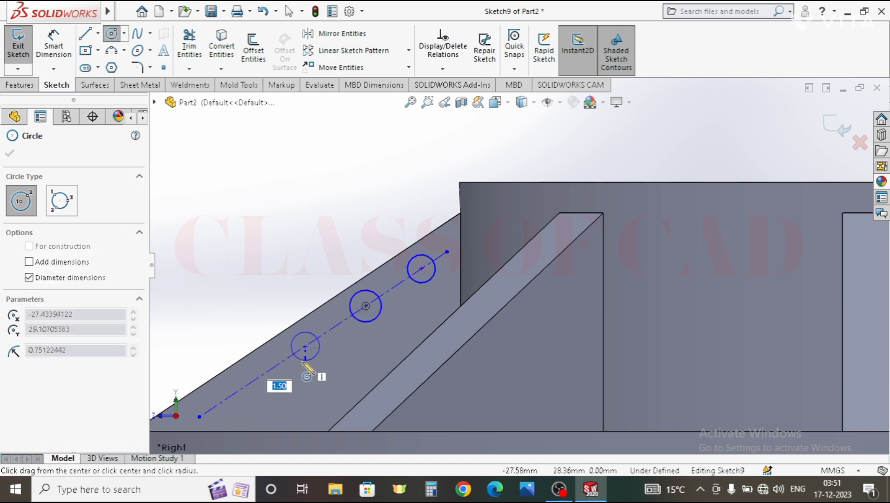
drag(238, 393, 240, 406)
scroll(345, 363, up, 2)
ctrl+middle_drag(378, 384, 528, 130)
ctrl+middle_drag(352, 340, 417, 279)
ctrl+middle_drag(417, 197, 164, 420)
ctrl+middle_drag(396, 240, 400, 281)
scroll(395, 217, down, 2)
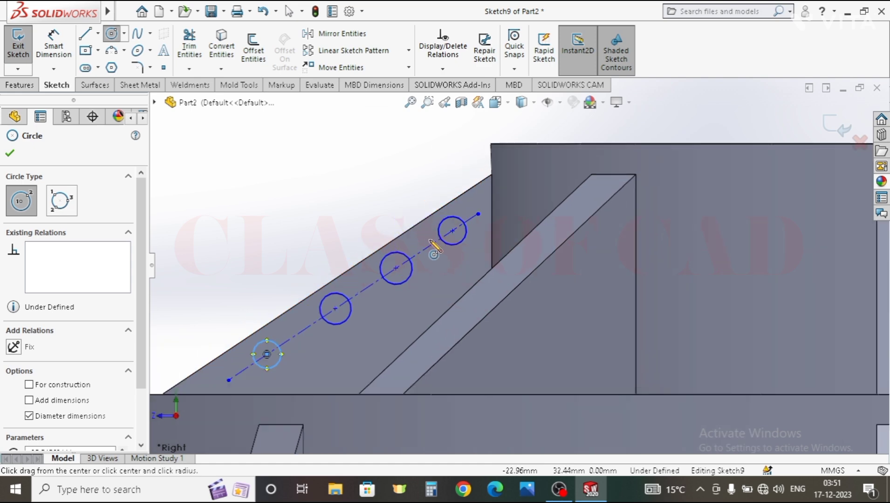
key(Escape)
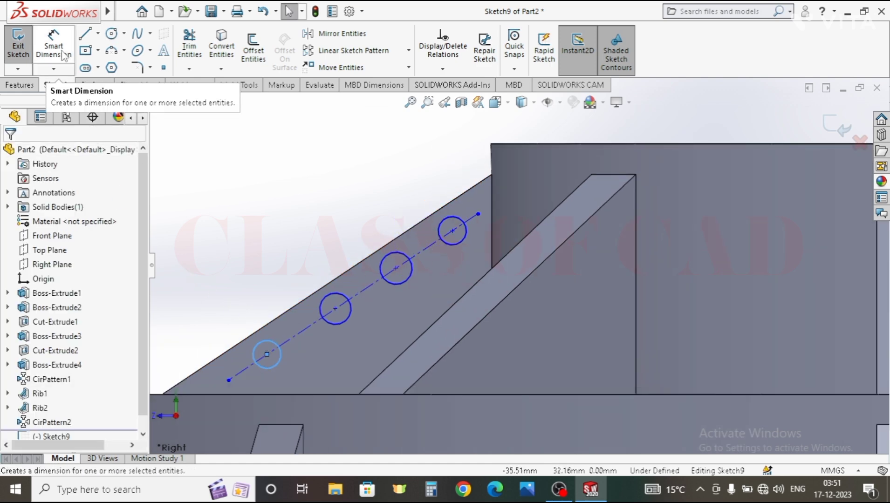
- Apply an equal relation to the four circles on the inner rib's centerline
click(453, 246)
ctrl+click(408, 279)
ctrl+click(342, 325)
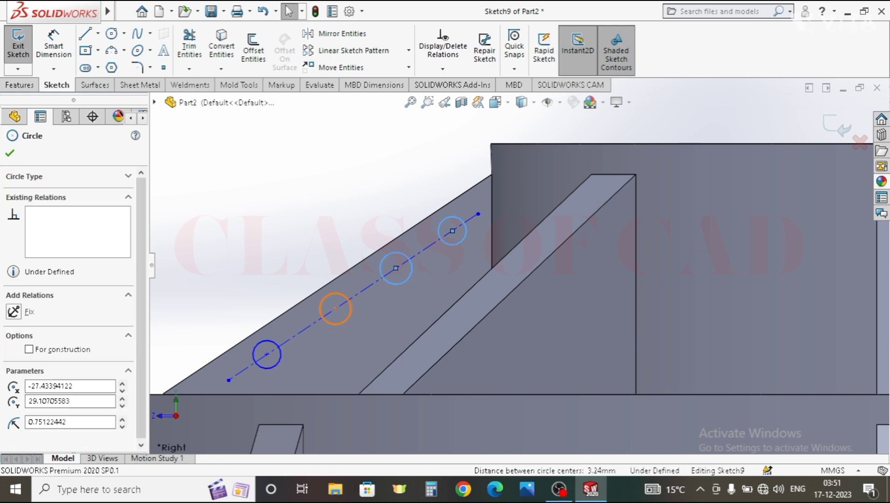
ctrl+click(279, 359)
click(357, 303)
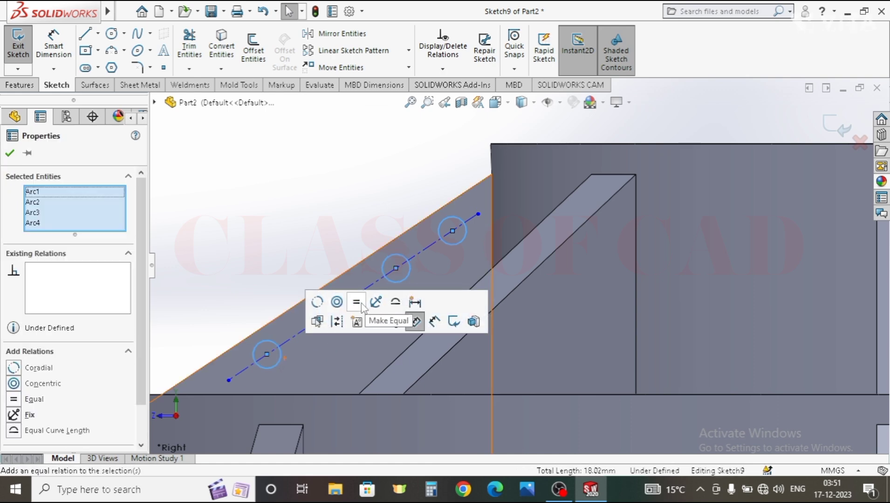
click(11, 155)
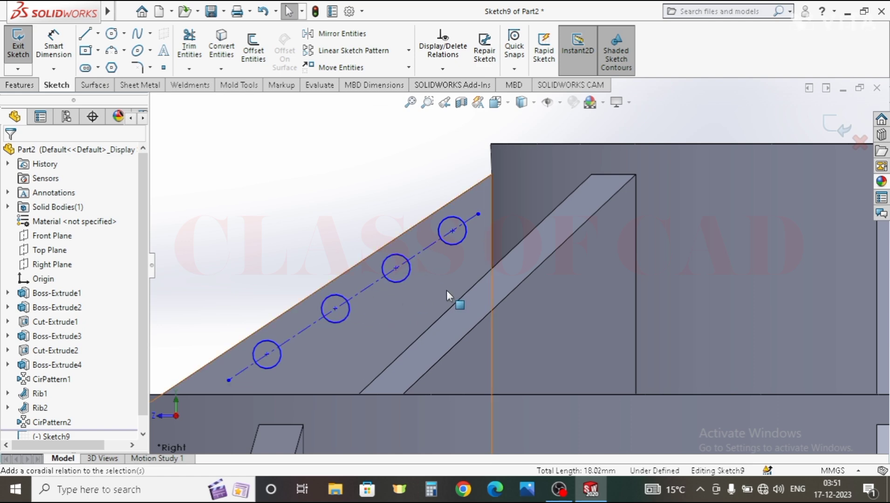
- Dimension the center distance between the two uppermost circles on the inner rib as 3.3 mm
scroll(464, 302, up, 1)
ctrl+middle_drag(466, 302, 516, 244)
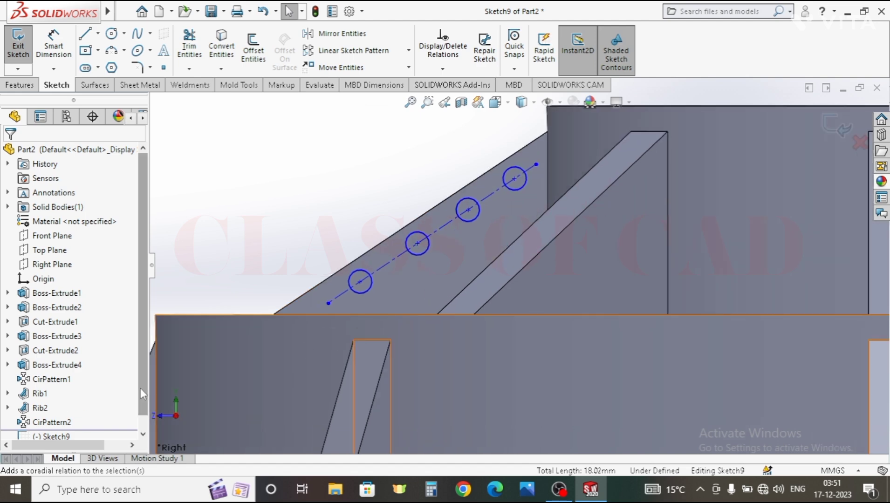
scroll(143, 390, down, 1)
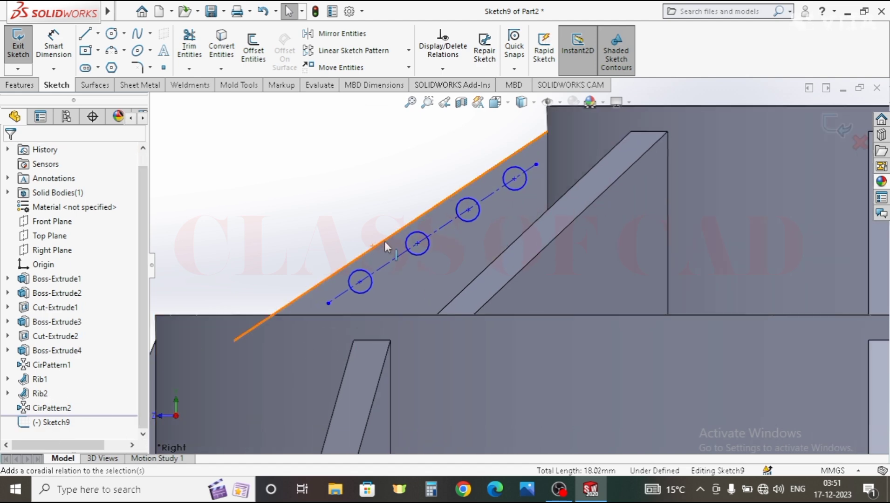
click(59, 49)
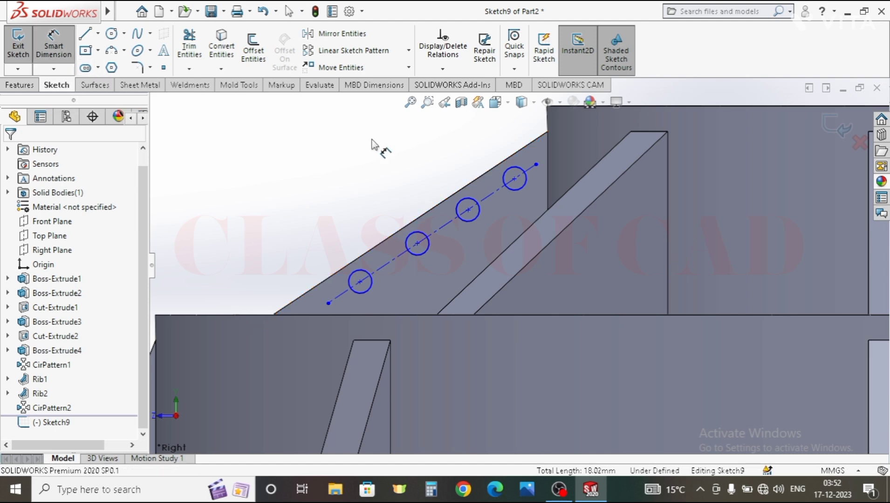
click(506, 179)
click(468, 197)
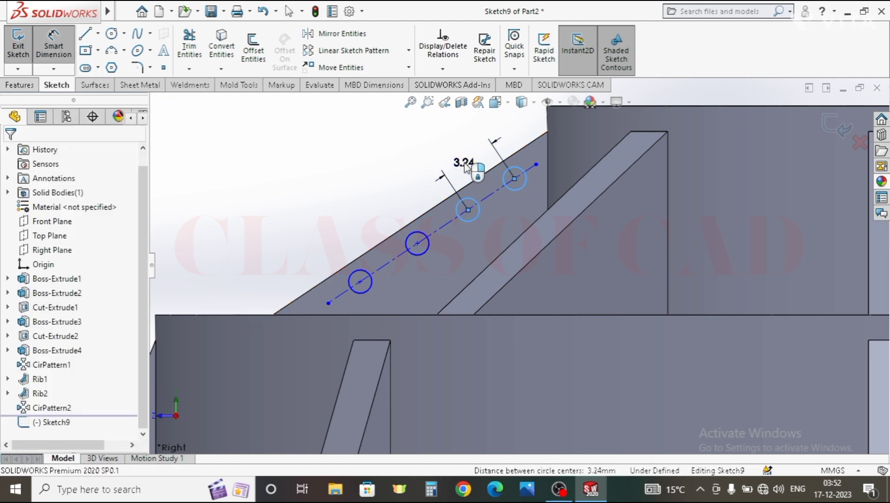
click(467, 168)
text(3.3)
key(Return)
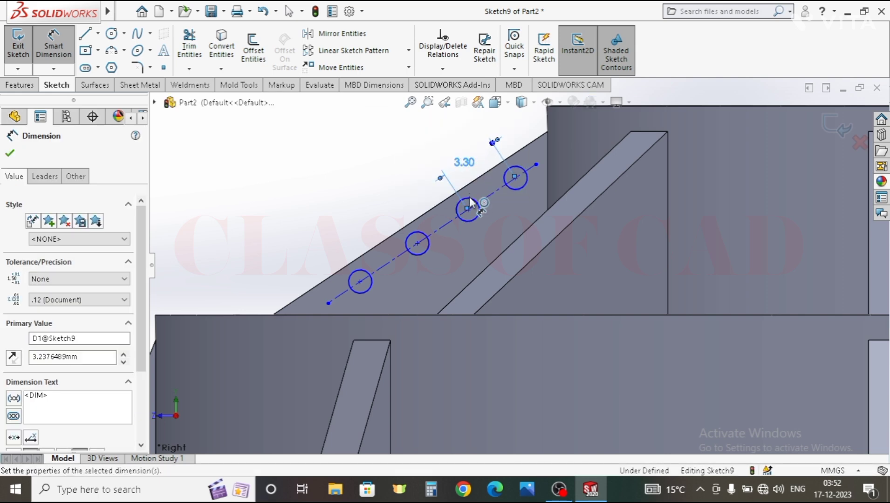
- Dimension the center distances from the second to the third and from the third to the lowest circle as 3.3 mm each
click(471, 219)
click(429, 243)
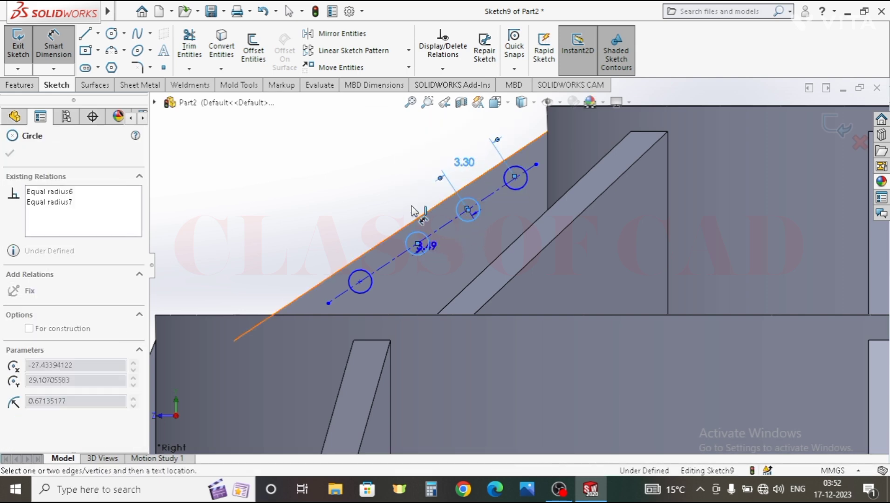
click(411, 197)
text(3.3)
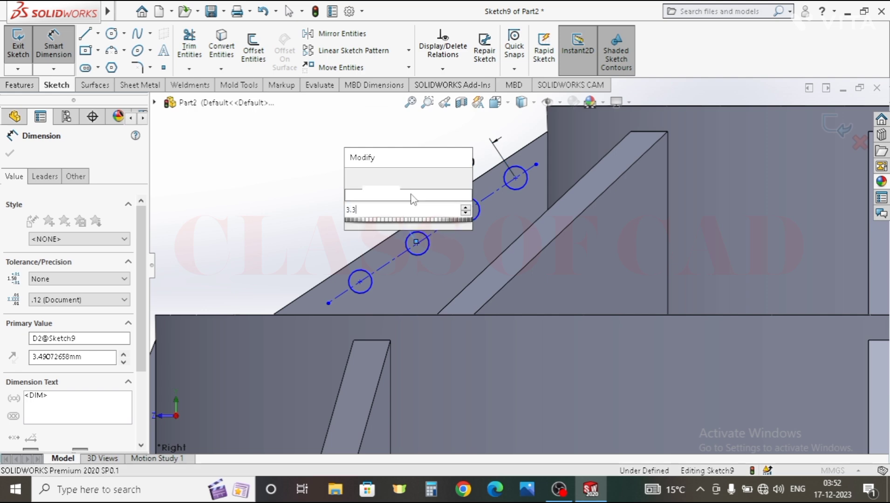
key(Return)
click(421, 252)
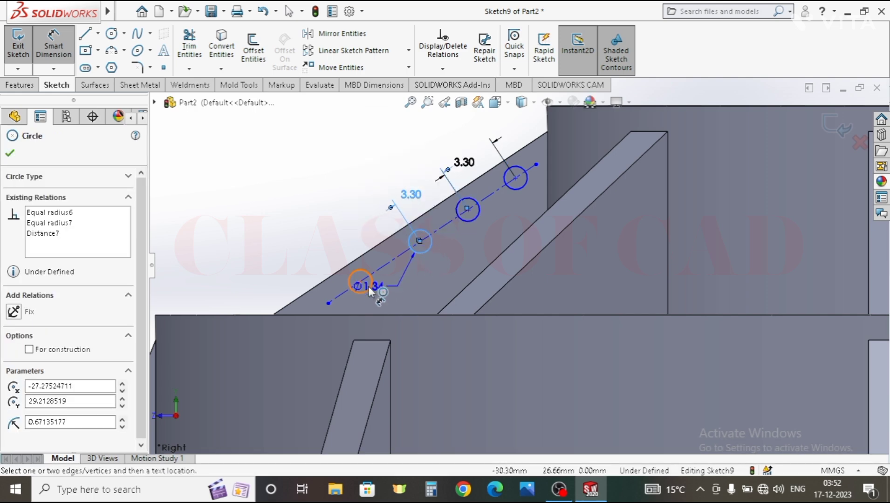
click(358, 226)
text(3.3)
key(Return)
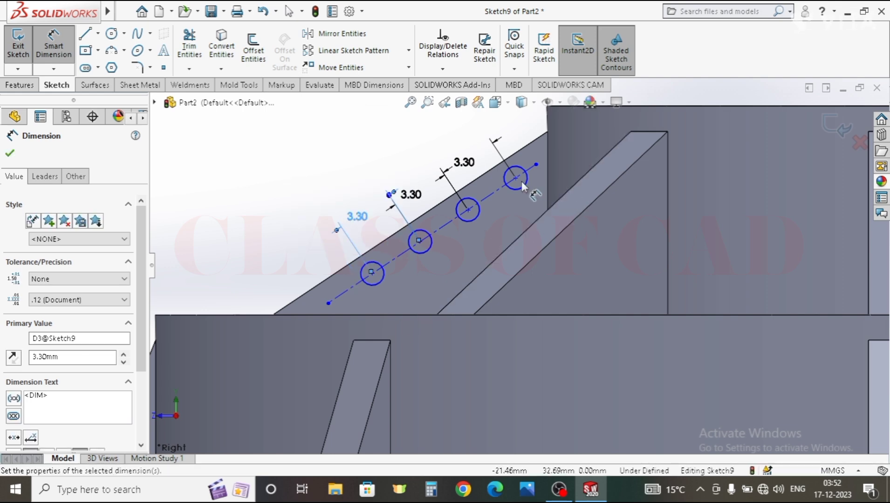
- Dimension the horizontal distance from the uppermost circle's center to the inner stepped wall's outer edge as 2 mm
scroll(522, 185, up, 2)
click(460, 252)
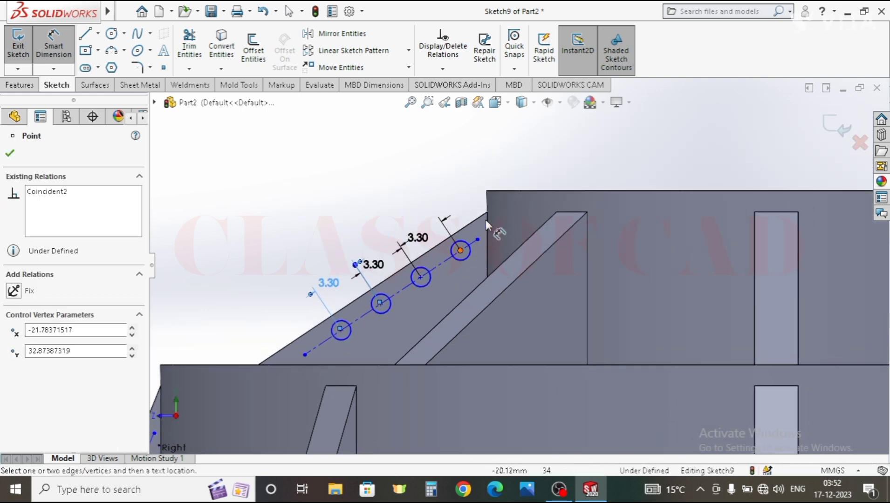
click(471, 175)
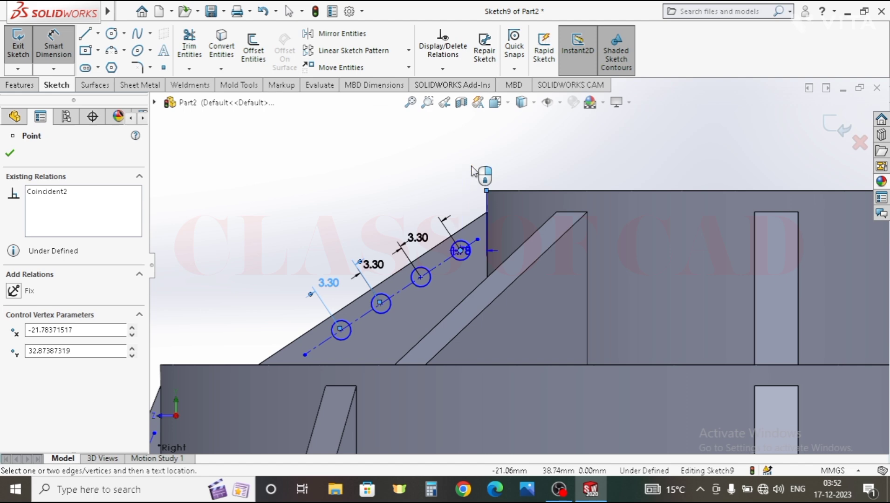
click(466, 184)
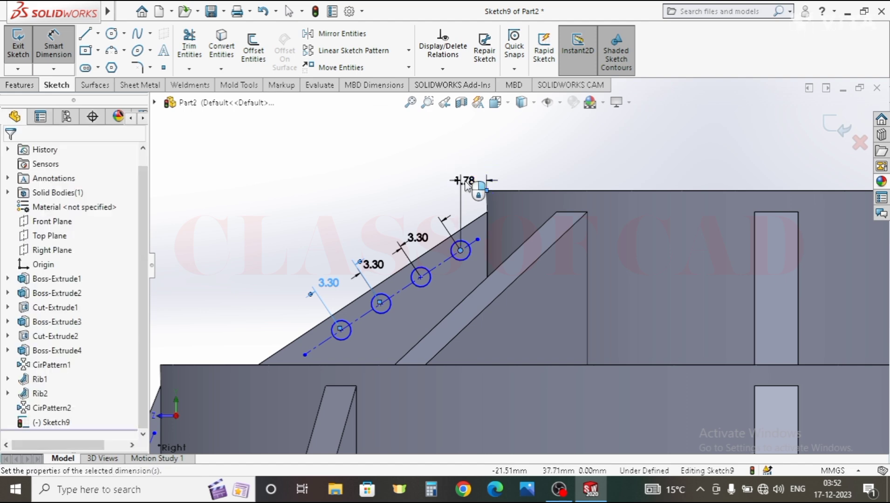
text(1.)
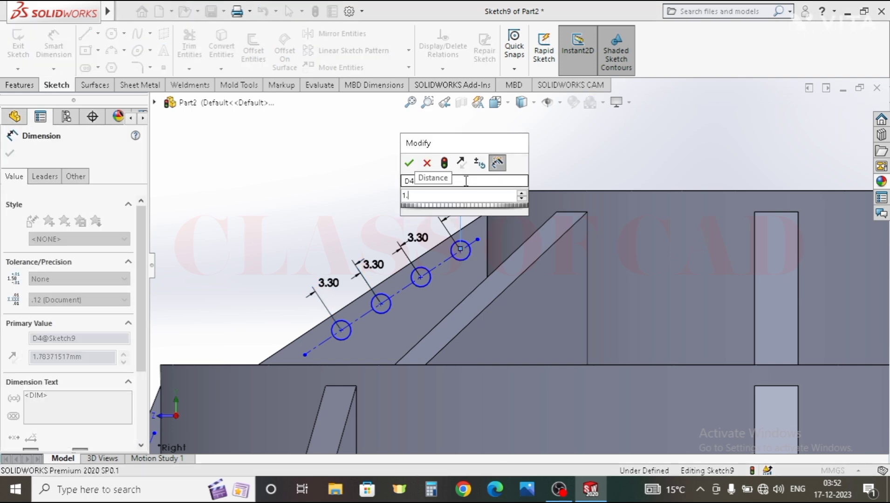
key(Return)
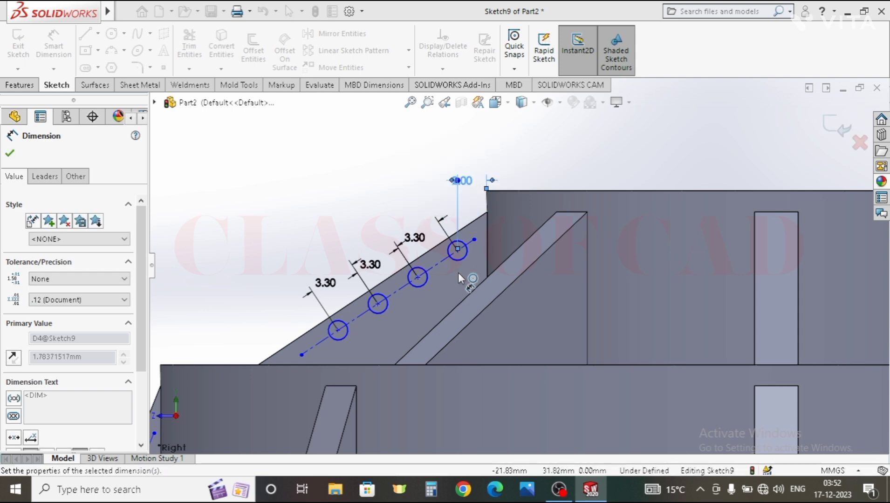
ctrl+middle_drag(366, 329, 455, 209)
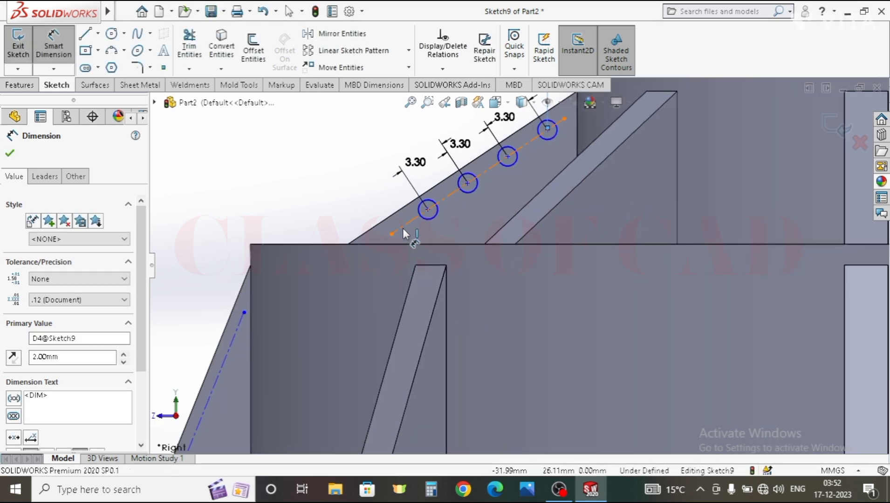
- Dimension the offset between the inner rib's centerline and its sloped edge as 1.5 mm
click(402, 228)
click(395, 214)
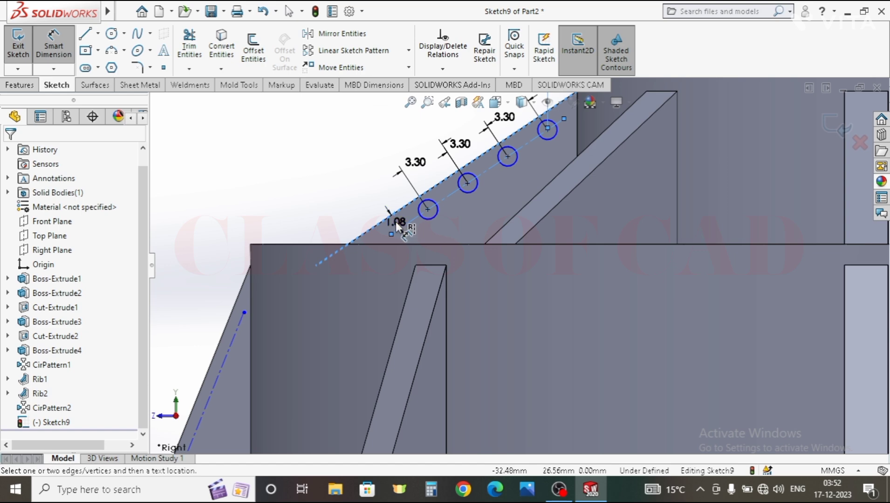
click(396, 221)
key(Return)
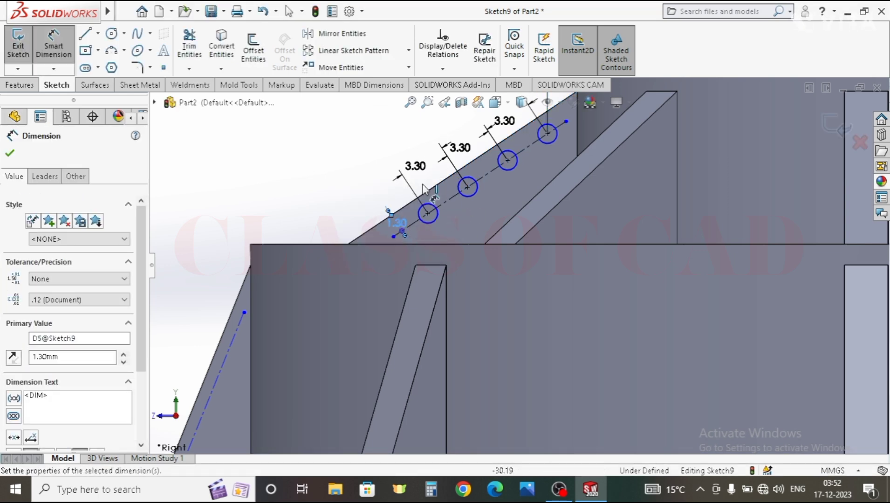
double_click(397, 225)
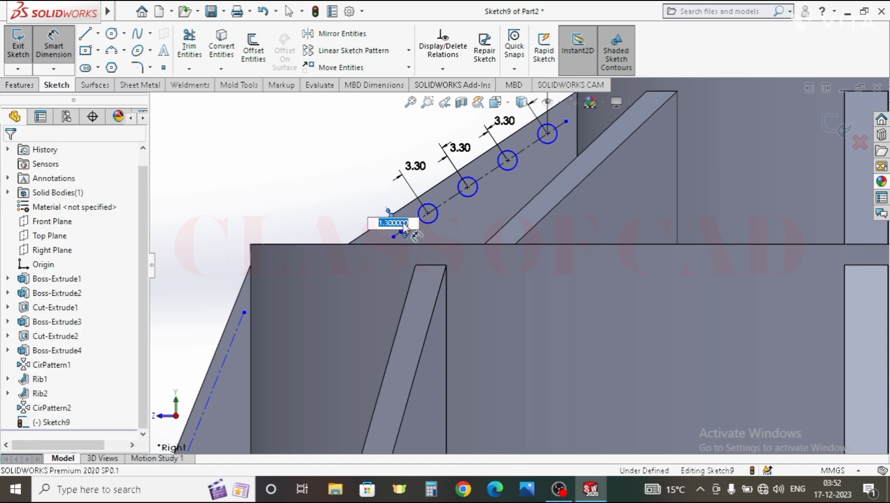
text(1.5)
key(Return)
key(Escape)
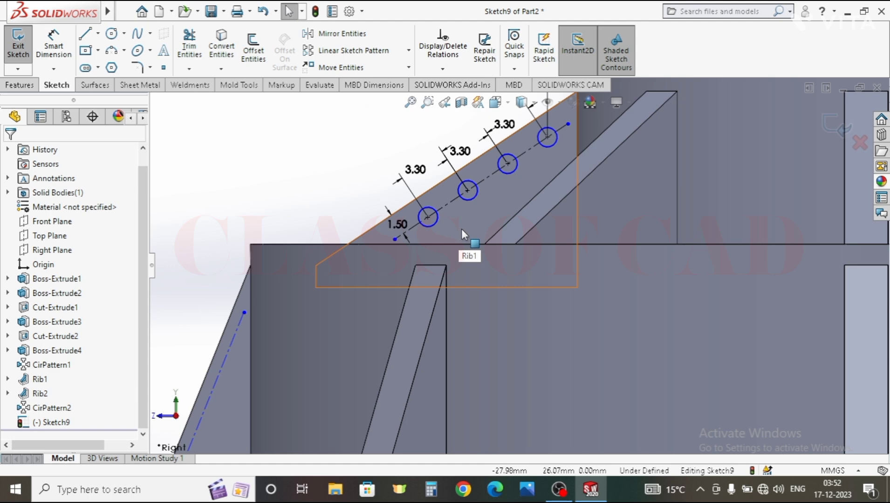
- Sketch three circles centered along the outer rib's centerline, with the uppermost about 1.1 mm in diameter
scroll(481, 230, up, 2)
ctrl+middle_drag(601, 251, 653, 173)
ctrl+middle_drag(554, 249, 604, 190)
drag(403, 233, 410, 255)
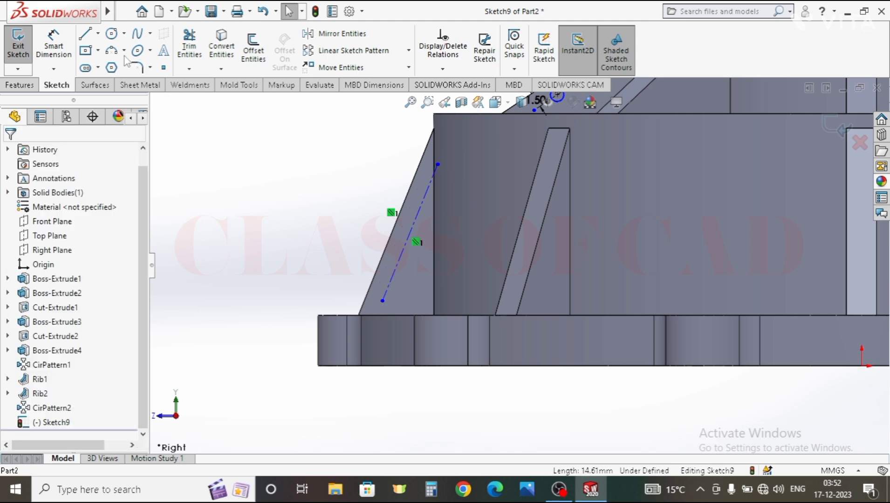
click(112, 34)
scroll(398, 290, down, 2)
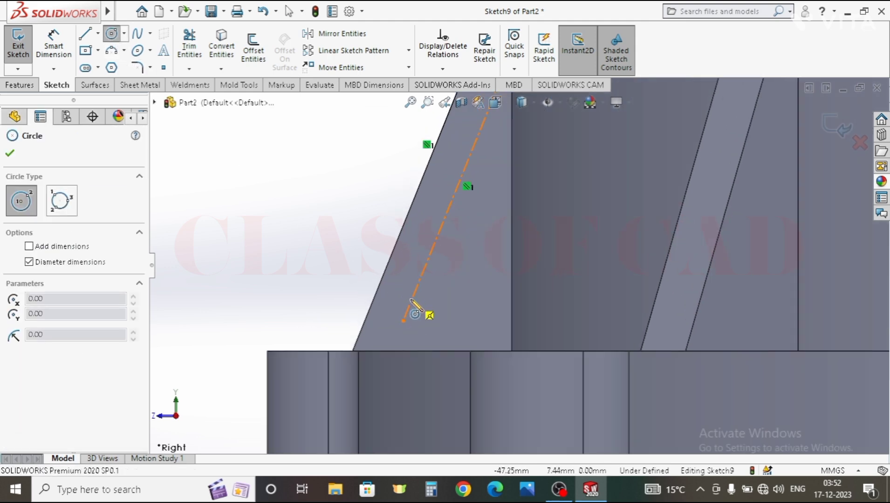
click(413, 295)
click(421, 310)
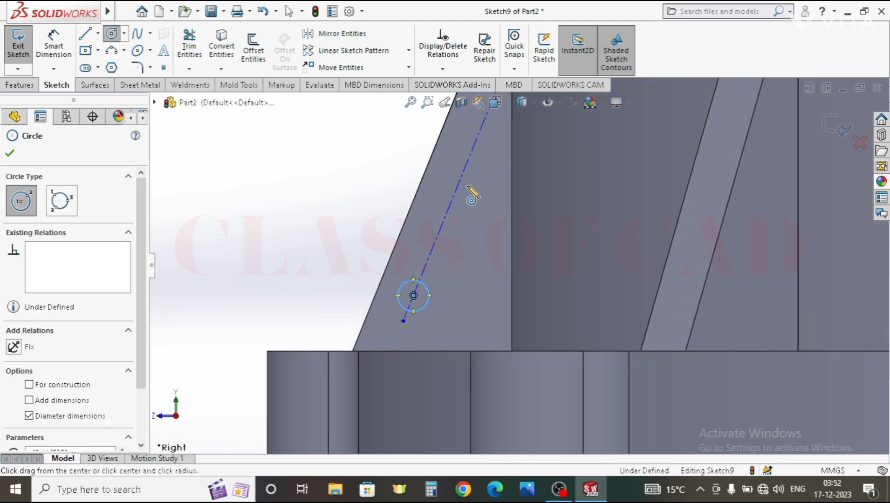
click(460, 177)
click(478, 190)
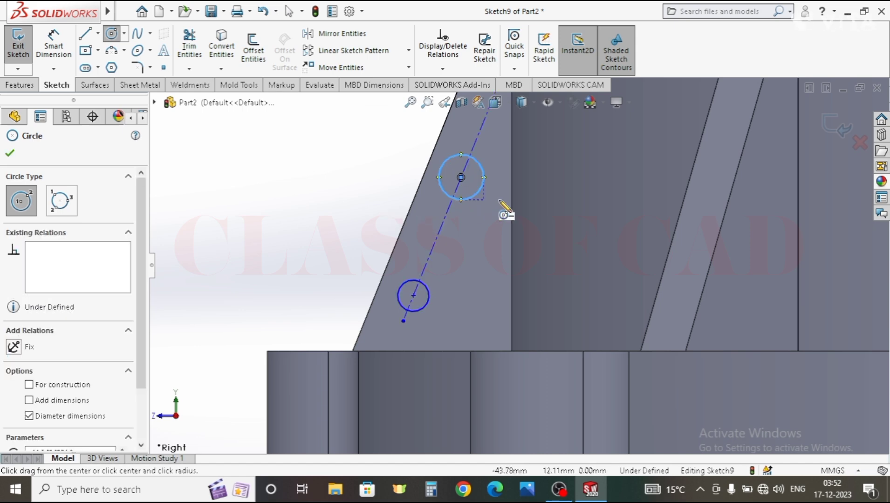
ctrl+middle_drag(507, 213, 455, 303)
click(445, 190)
click(434, 196)
key(Escape)
- Apply an equal relation to the three circles on the outer rib's centerline
click(431, 218)
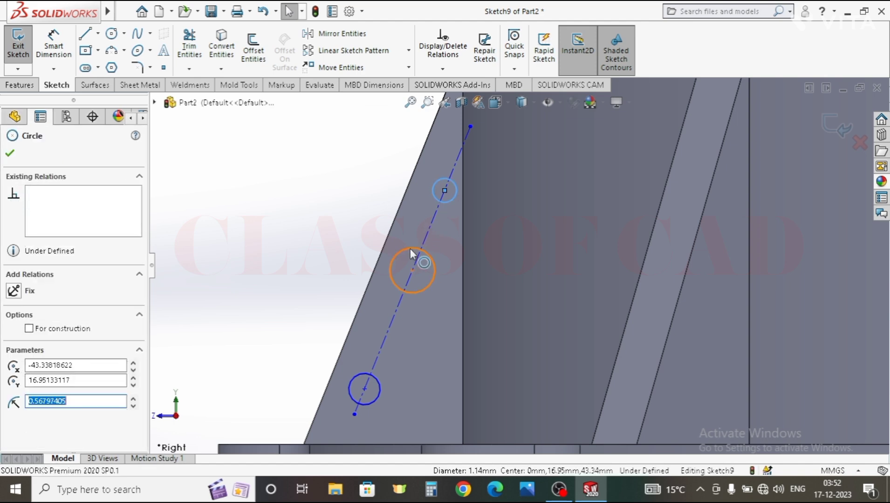
ctrl+click(410, 248)
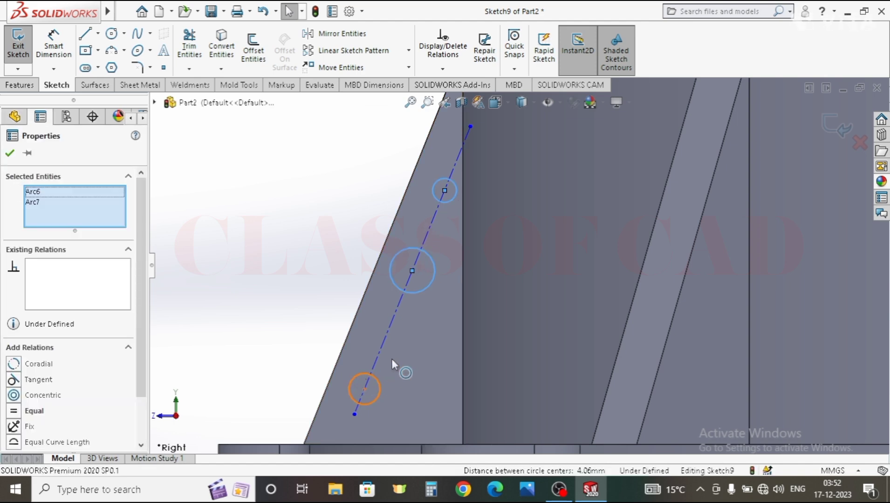
ctrl+click(355, 382)
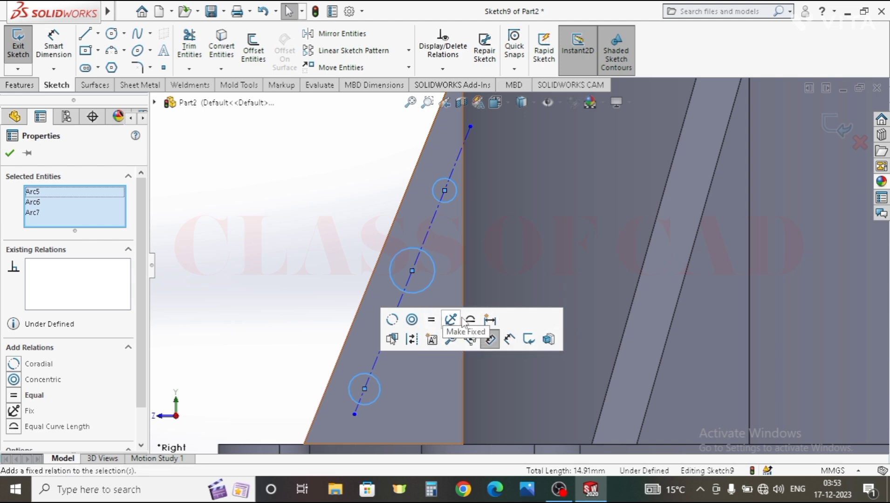
click(17, 396)
click(9, 154)
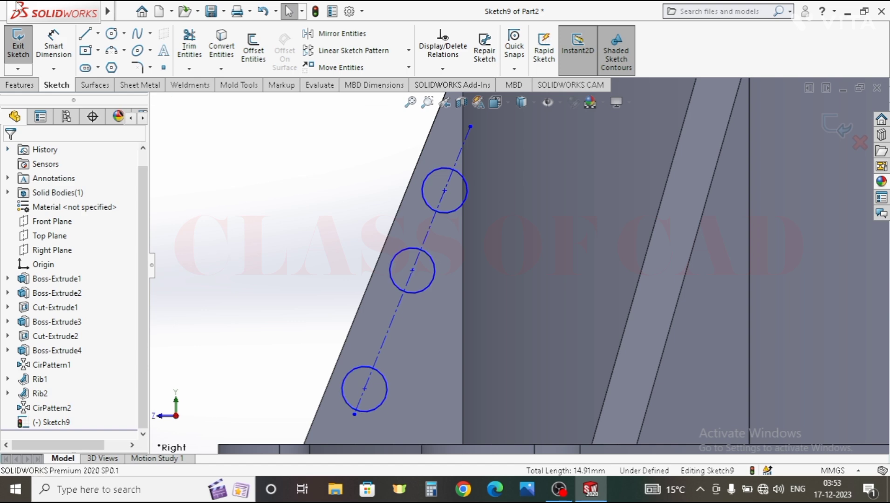
- Dimension the diameter of the uppermost circle on the outer rib as 1.5 mm
click(54, 46)
ctrl+middle_drag(404, 284, 422, 218)
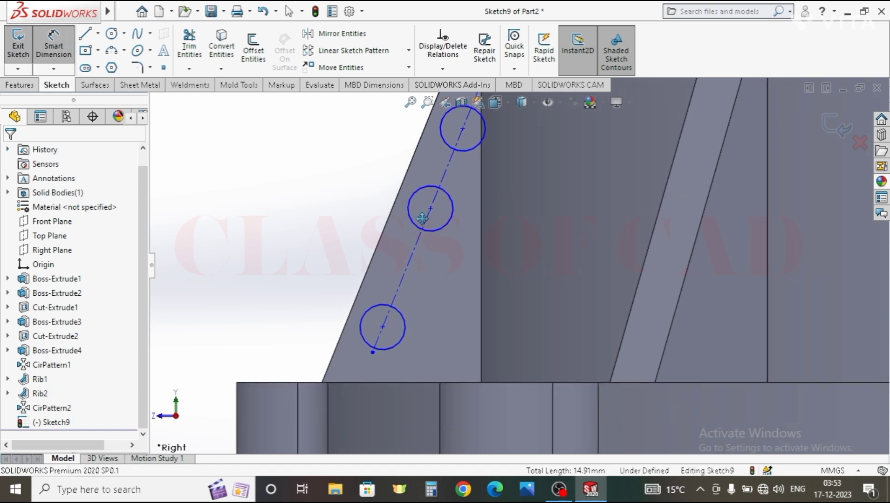
click(447, 141)
click(347, 148)
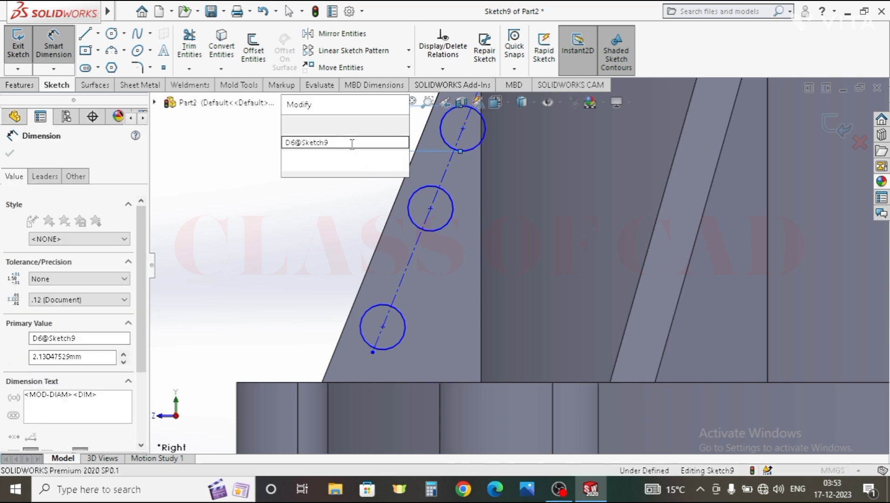
text(1.5)
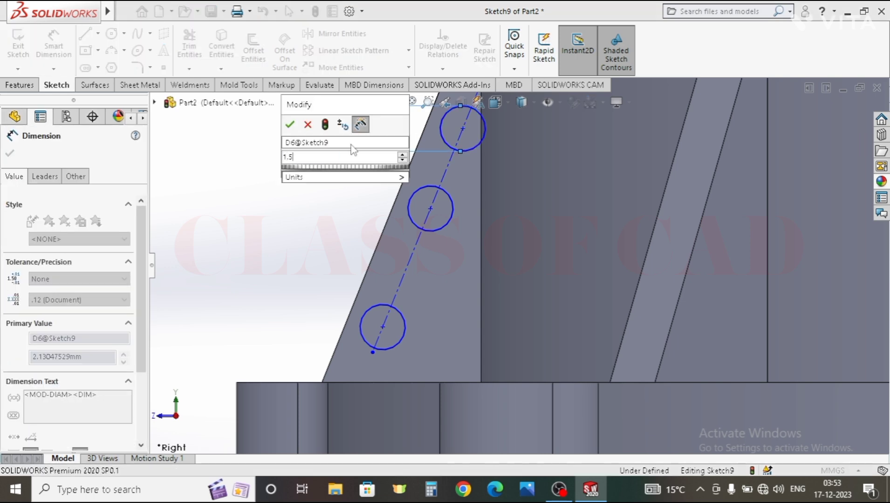
key(Return)
- Dimension the diameter of the uppermost circle on the inner rib as 1.5 mm
scroll(550, 203, up, 3)
ctrl+middle_drag(571, 223, 438, 407)
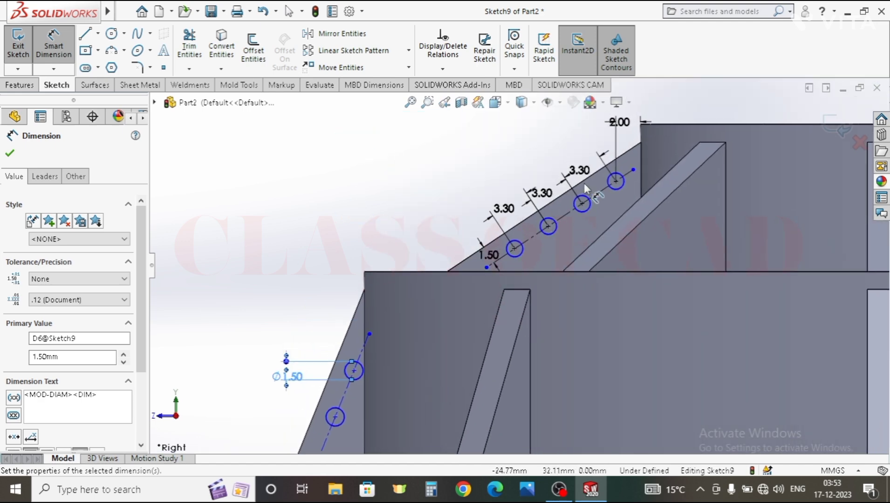
click(610, 181)
click(580, 154)
text(1.5)
key(Return)
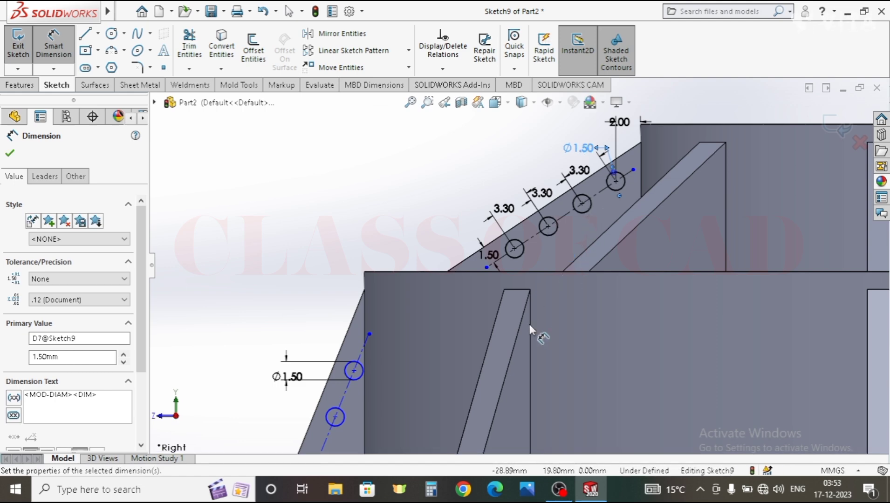
- Dimension the center distance between the two upper circles on the outer rib as 3.3 mm
scroll(532, 331, up, 1)
ctrl+middle_drag(534, 335, 602, 233)
scroll(401, 293, down, 2)
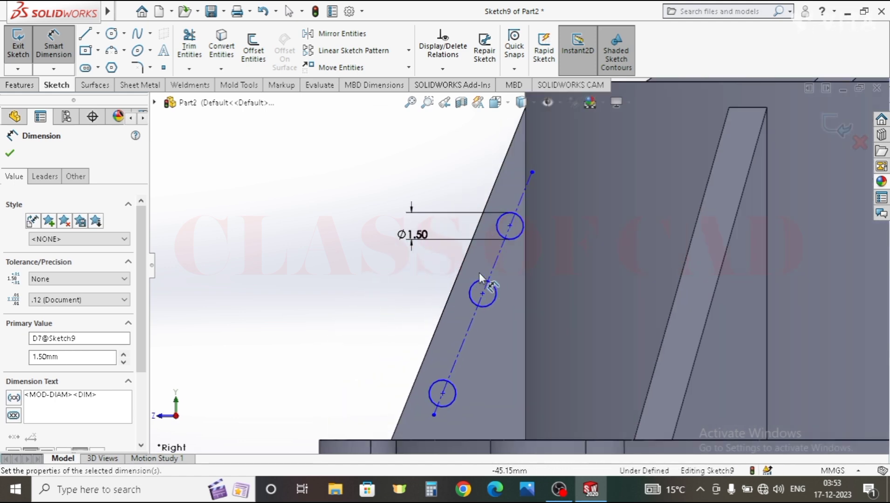
click(519, 238)
click(450, 194)
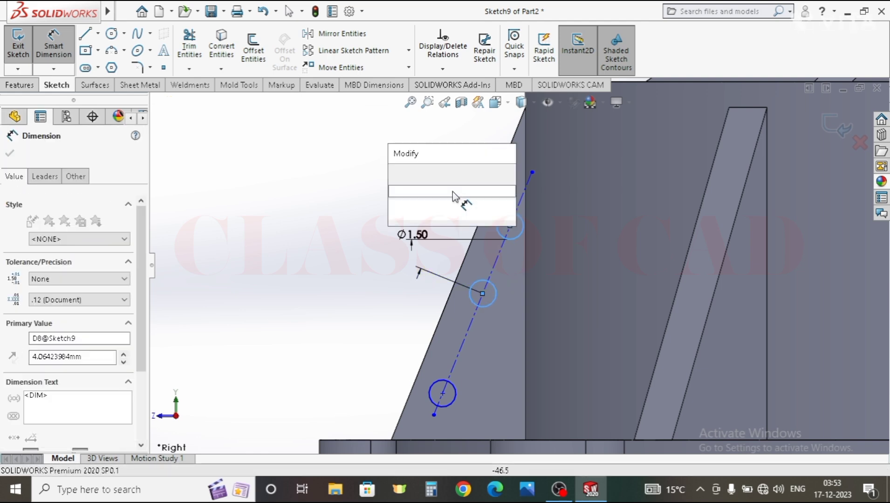
key(Return)
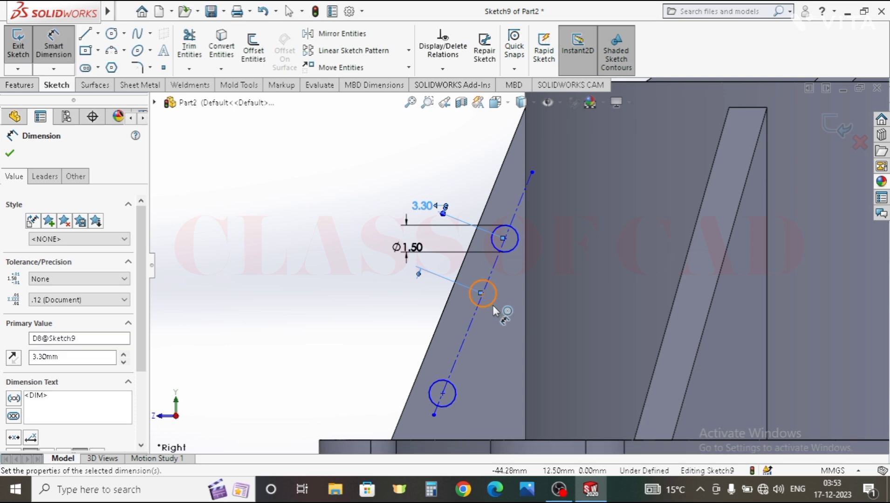
- Dimension the center distance between the middle and lowest circles on the outer rib as 3.3 mm
click(493, 305)
click(454, 389)
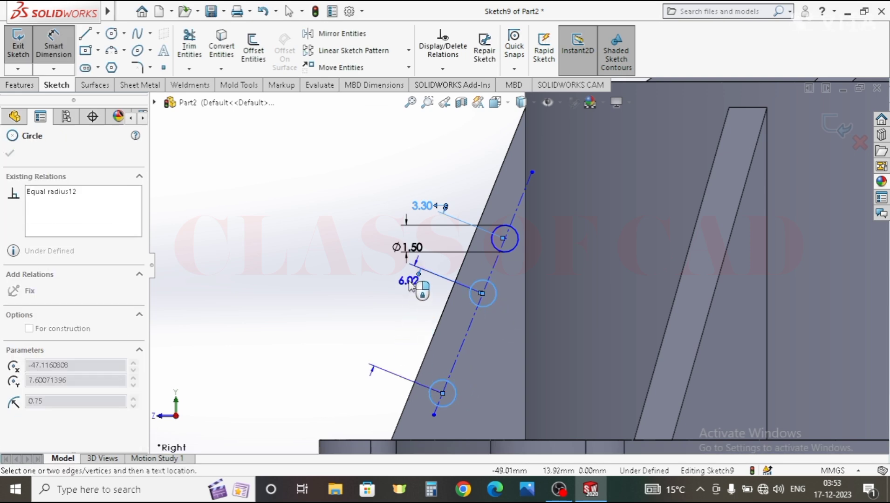
click(410, 285)
text(3.3)
key(Return)
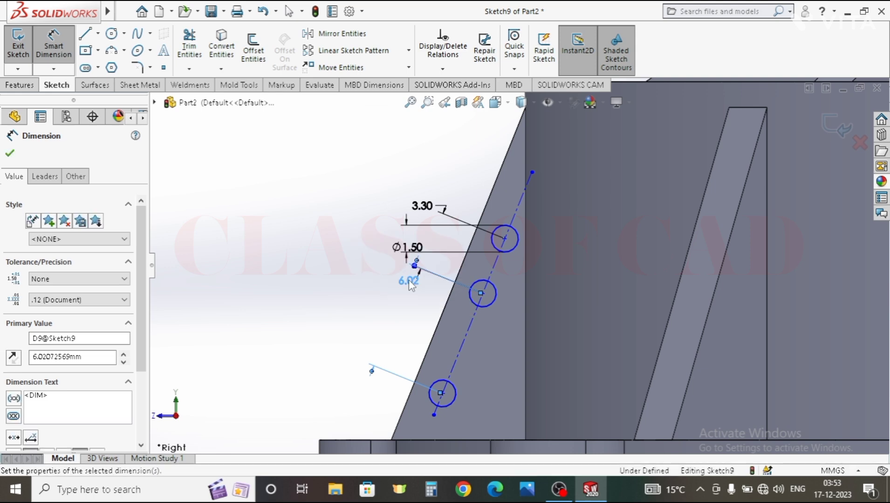
- Dimension the horizontal distance from the outer rib's uppermost circle center to the outer wall's vertical edge as 2 mm
click(505, 239)
click(526, 250)
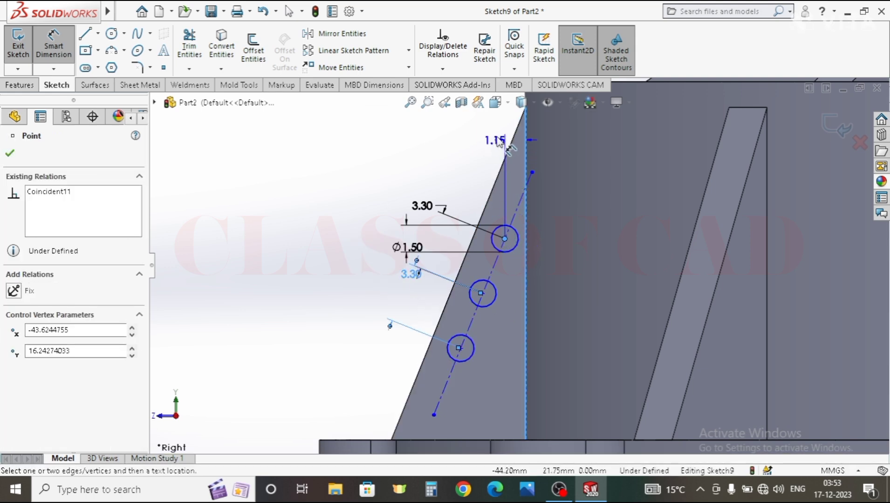
click(501, 135)
key(Return)
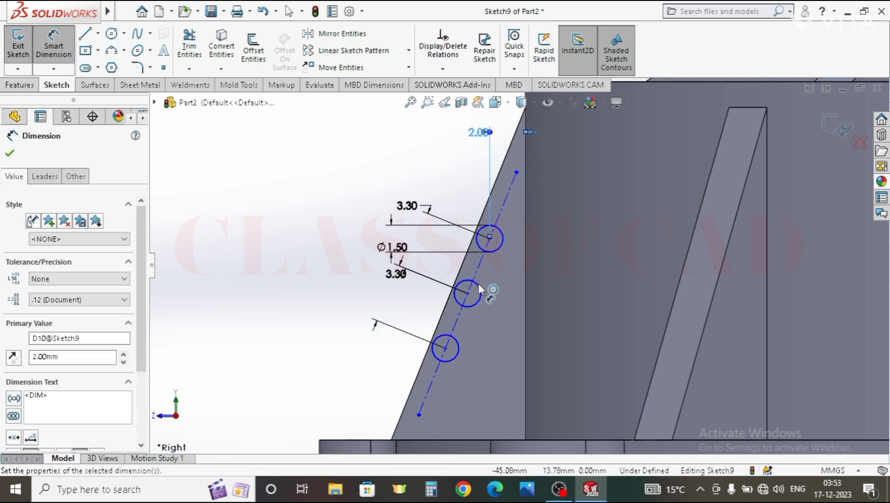
- Dimension the offset between the outer rib's centerline and its sloped edge as 1.5 mm
click(431, 388)
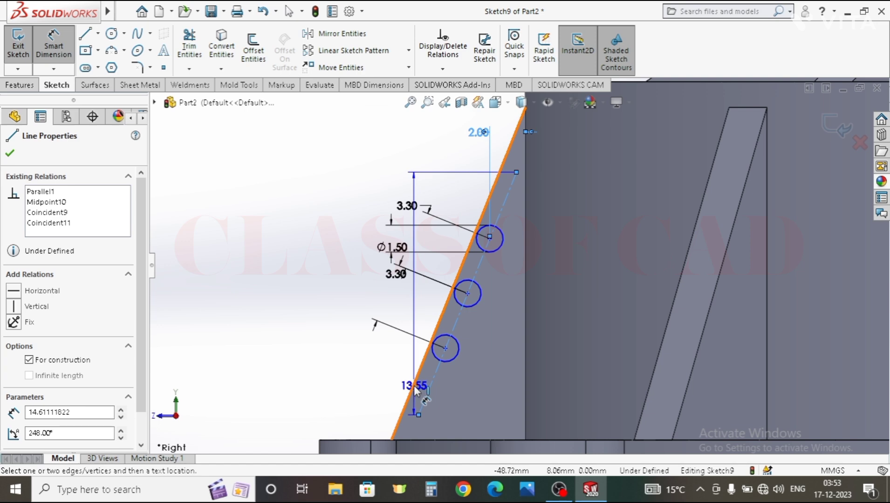
click(412, 387)
click(398, 397)
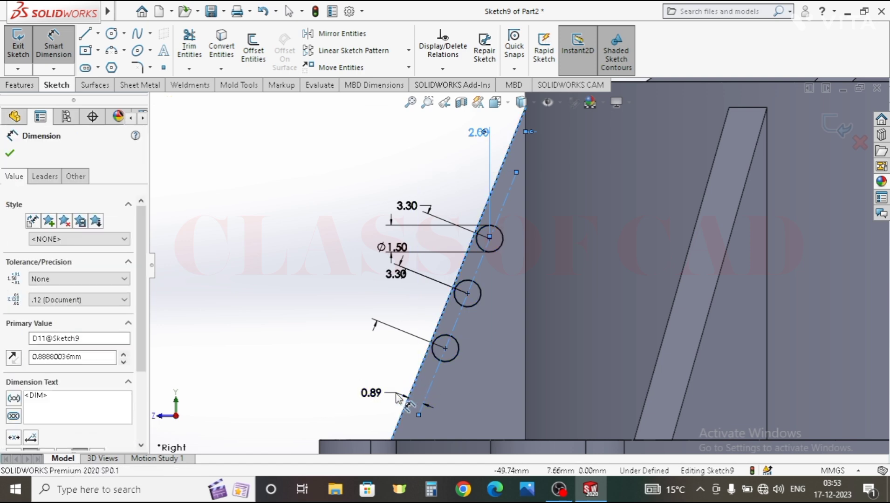
text(1.5)
key(Return)
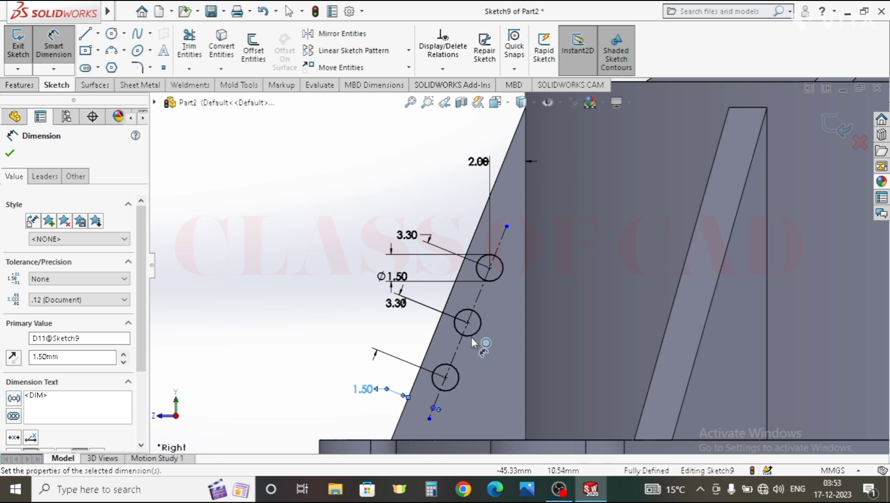
- Sketch a vertical centerline about 17 mm long upward from the origin
scroll(473, 343, up, 3)
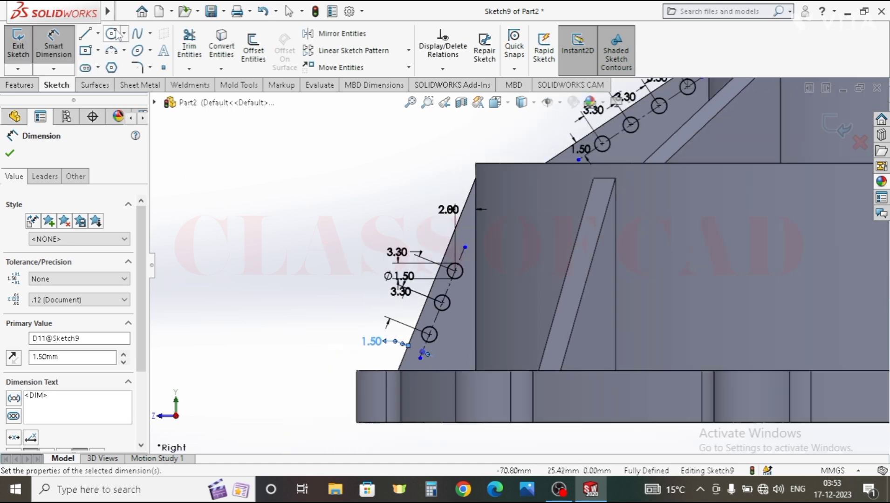
click(98, 33)
click(117, 66)
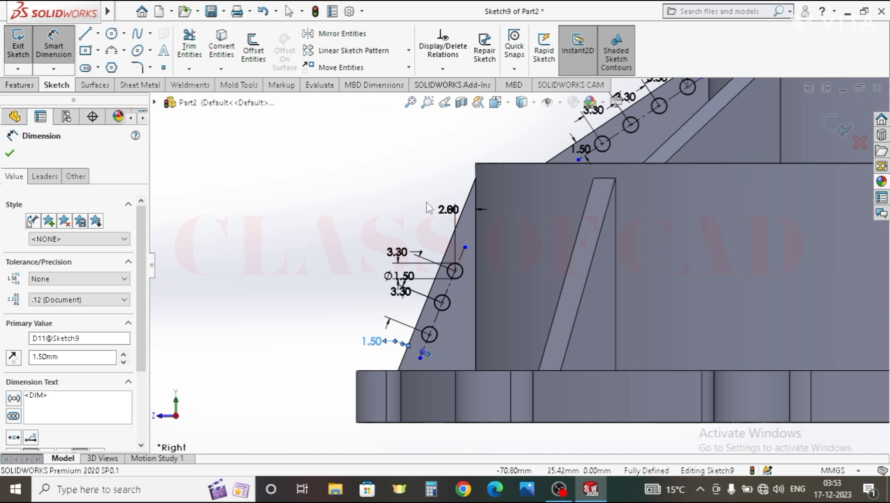
scroll(560, 254, up, 1)
ctrl+middle_drag(834, 405, 666, 407)
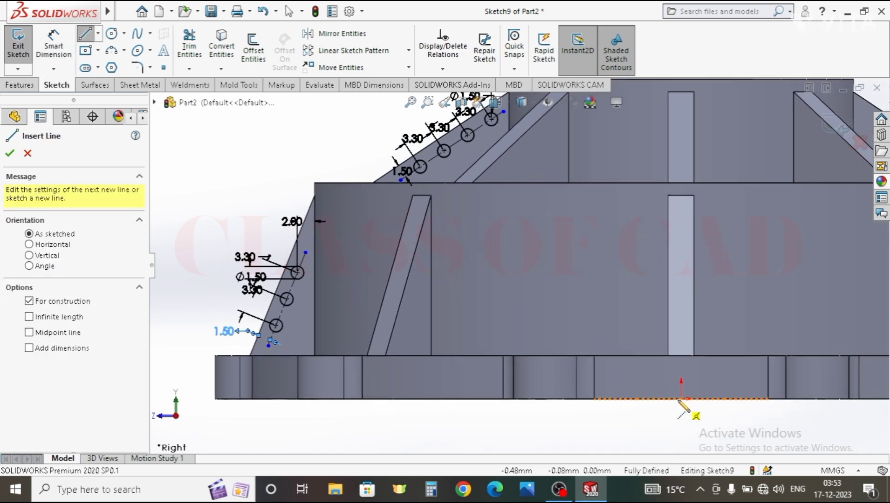
drag(681, 399, 681, 253)
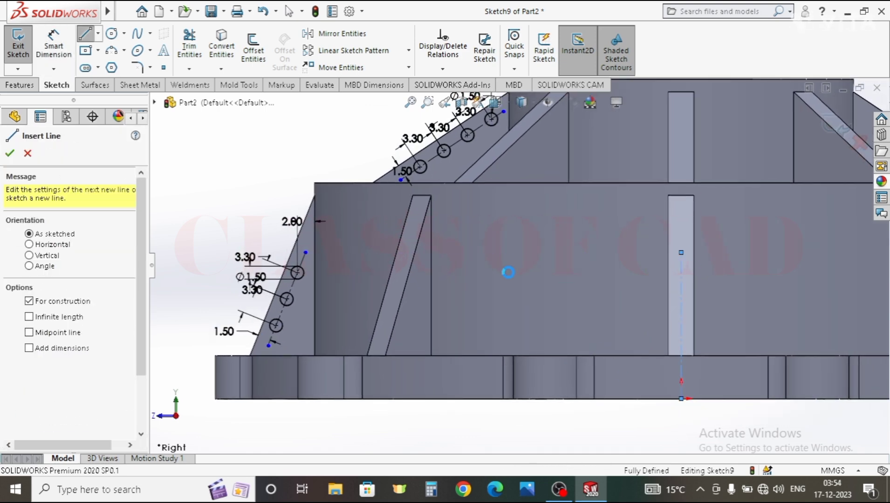
key(Escape)
- Revolve the rib circles 360 degrees about the vertical centerline at the origin, merging the rings with the body
click(18, 86)
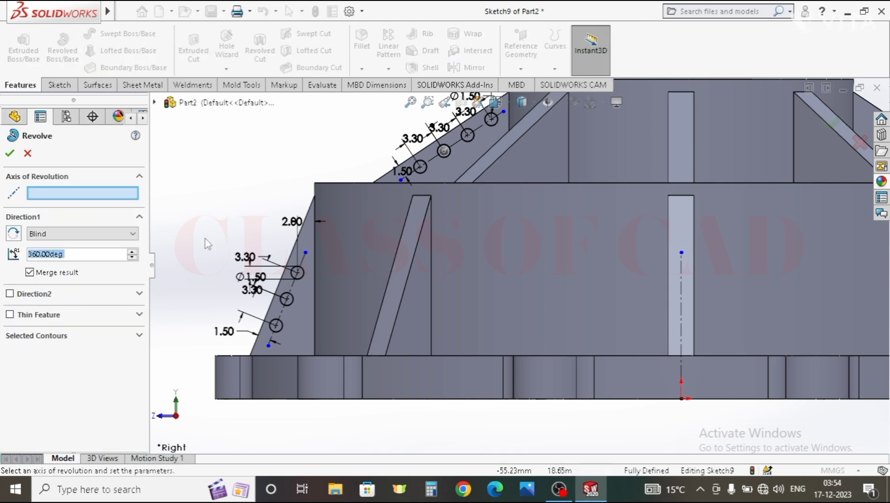
click(685, 309)
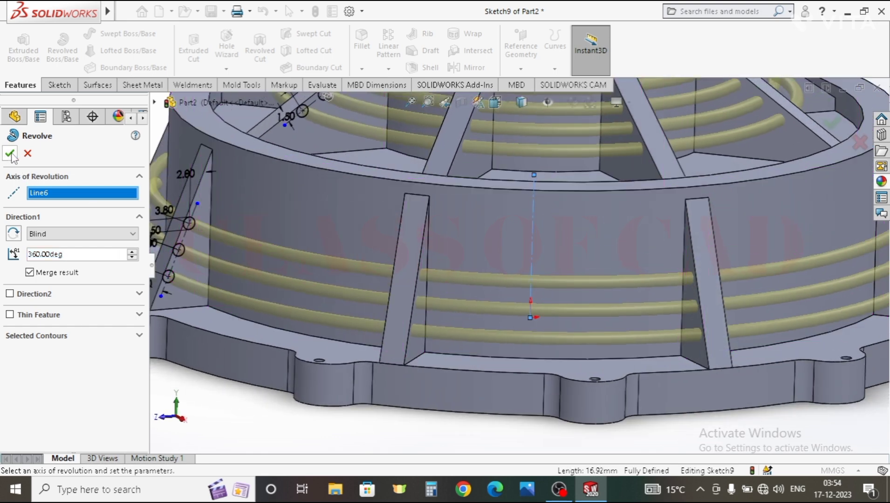
key(Return)
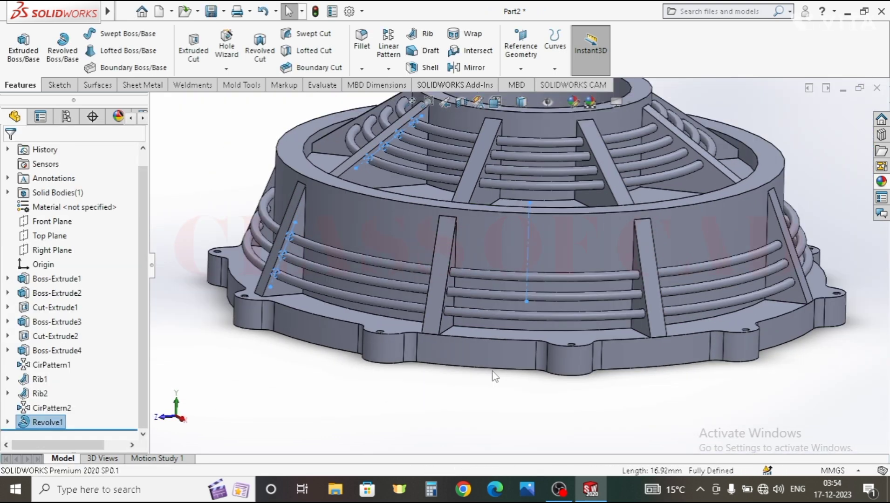
scroll(492, 371, up, 2)
key(Escape)
ctrl+middle_drag(524, 258, 522, 308)
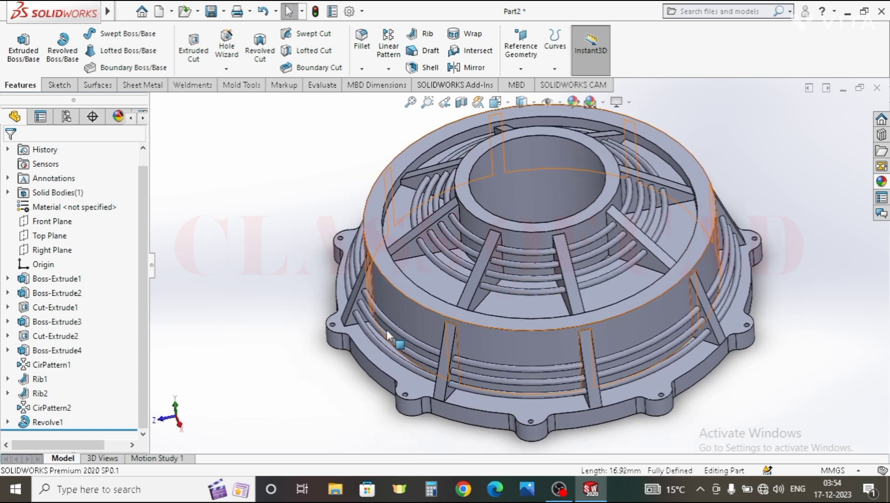
- Apply the gloss red car paint appearance to the revolved rings feature
click(45, 422)
click(121, 403)
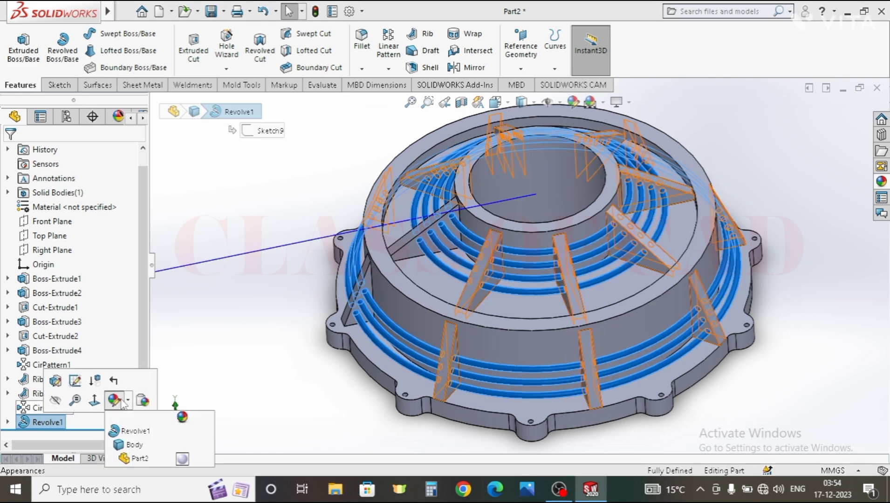
click(125, 431)
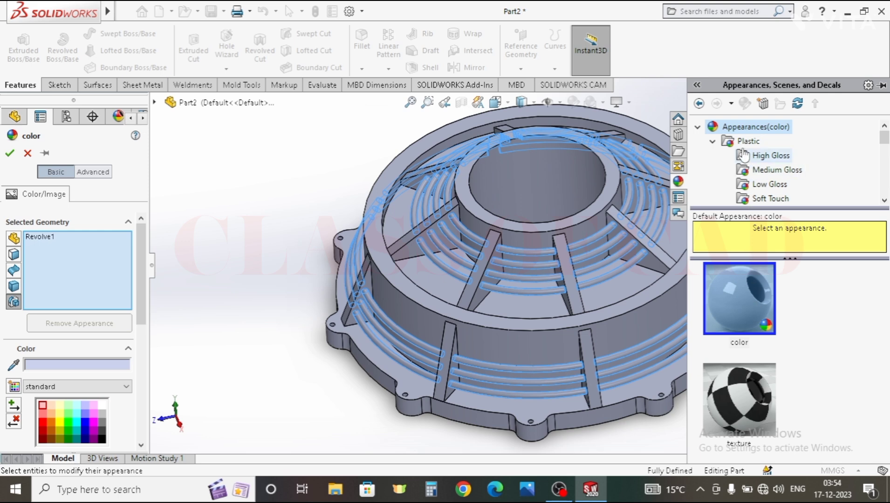
scroll(742, 176, down, 3)
scroll(741, 187, up, 3)
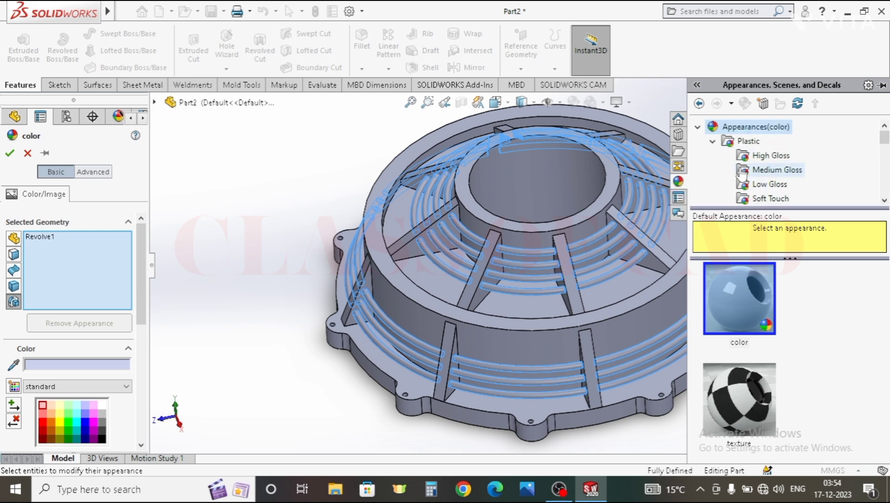
scroll(742, 187, down, 4)
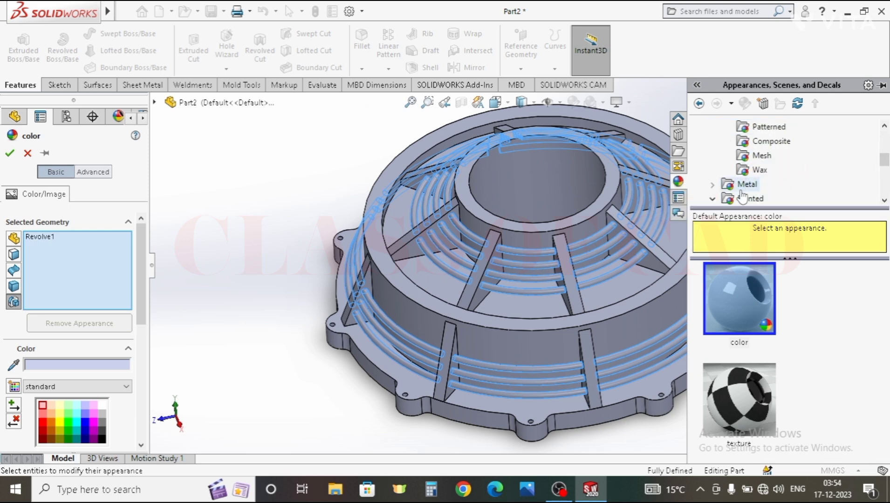
scroll(741, 196, down, 4)
scroll(736, 195, down, 1)
scroll(741, 193, up, 4)
click(750, 171)
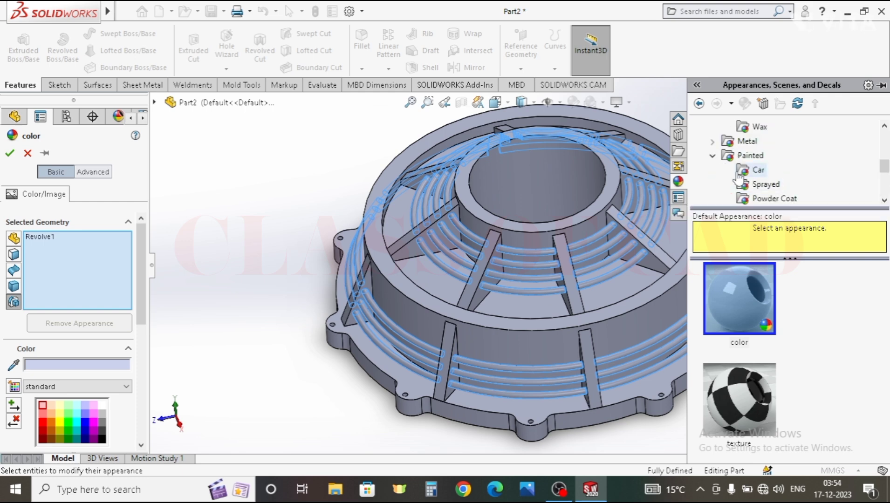
scroll(759, 295, down, 3)
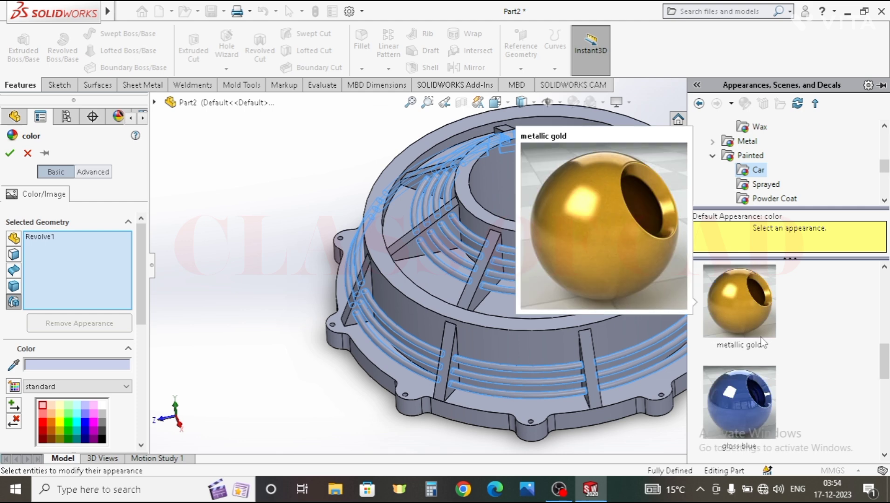
click(742, 318)
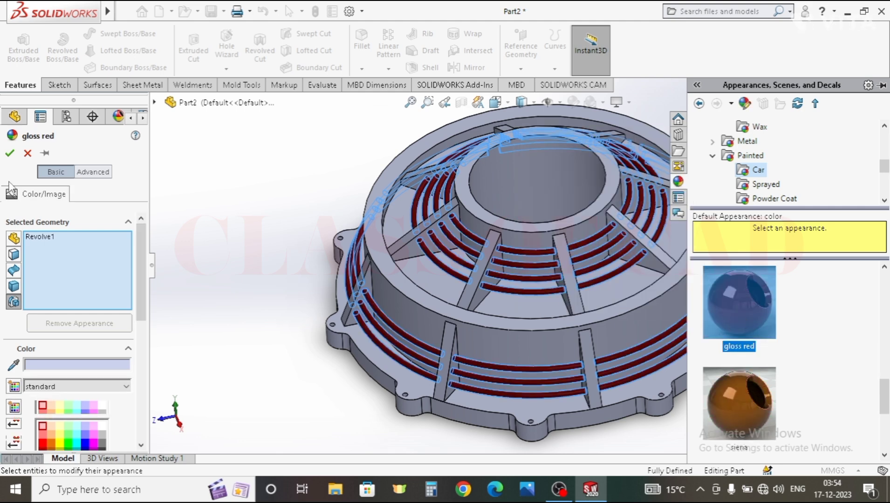
click(10, 154)
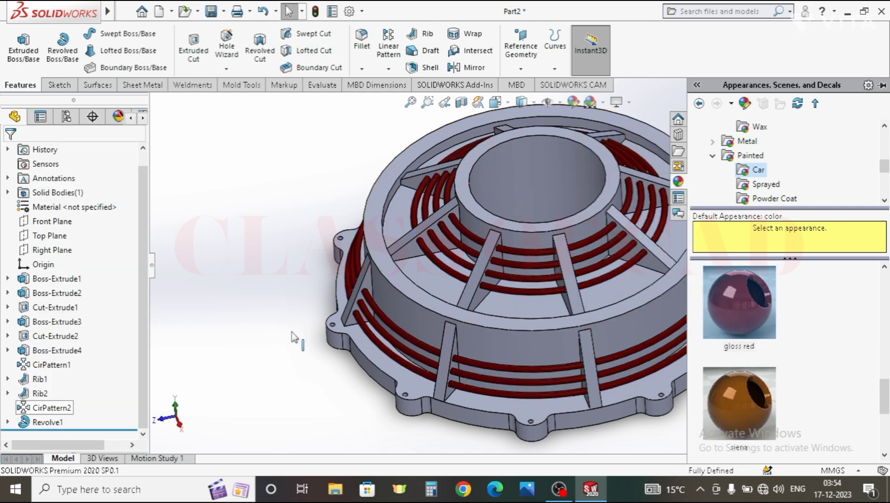
- Apply the white car paint appearance to all features from Boss-Extrude1 through CirPattern2, leaving out the revolved rings
click(46, 279)
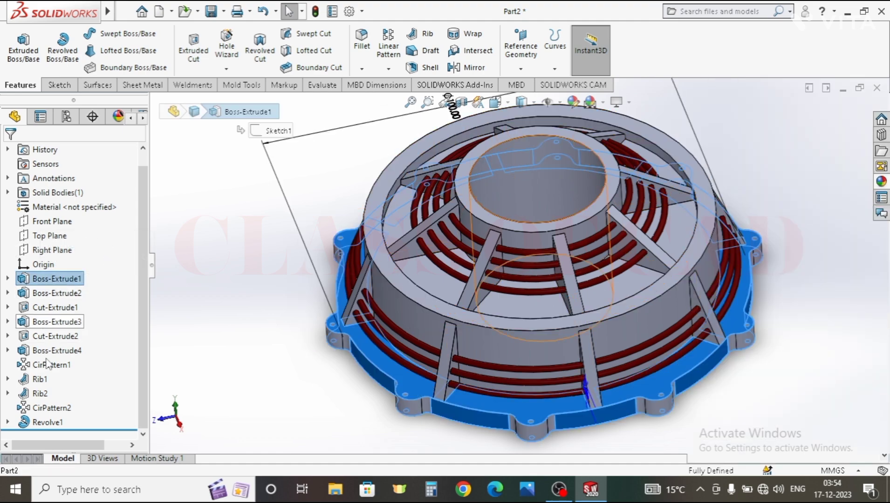
shift+click(39, 394)
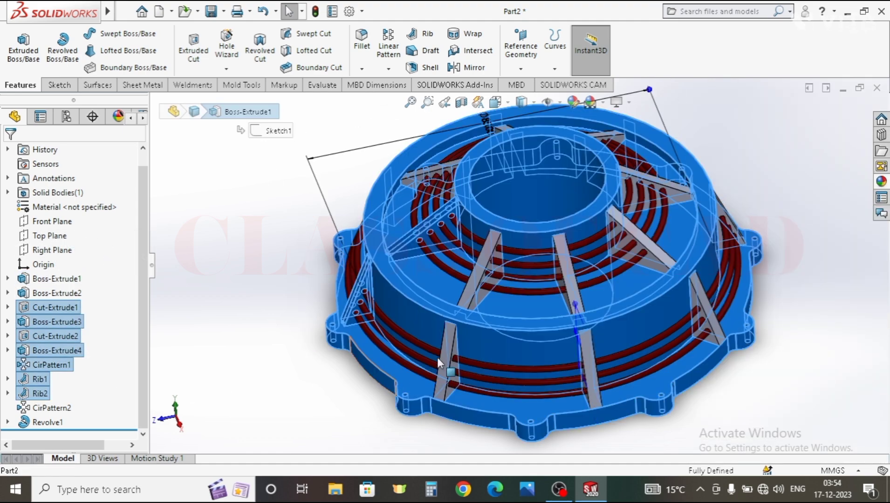
shift+click(50, 408)
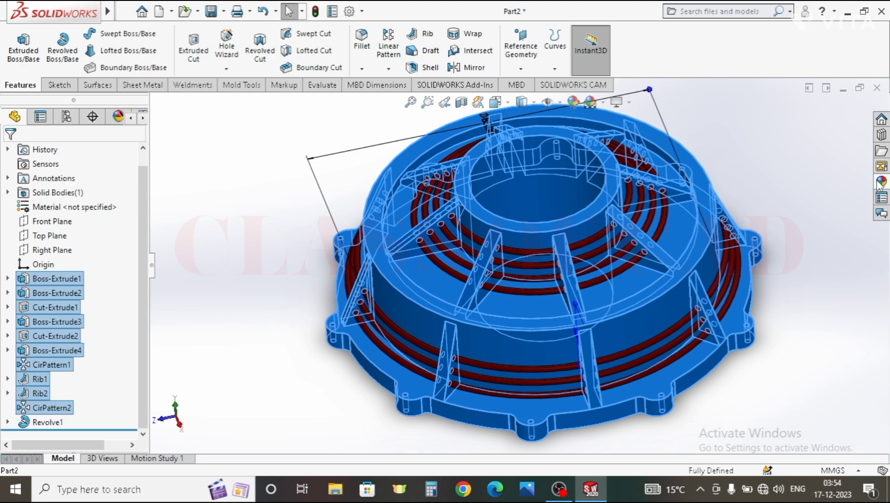
click(880, 182)
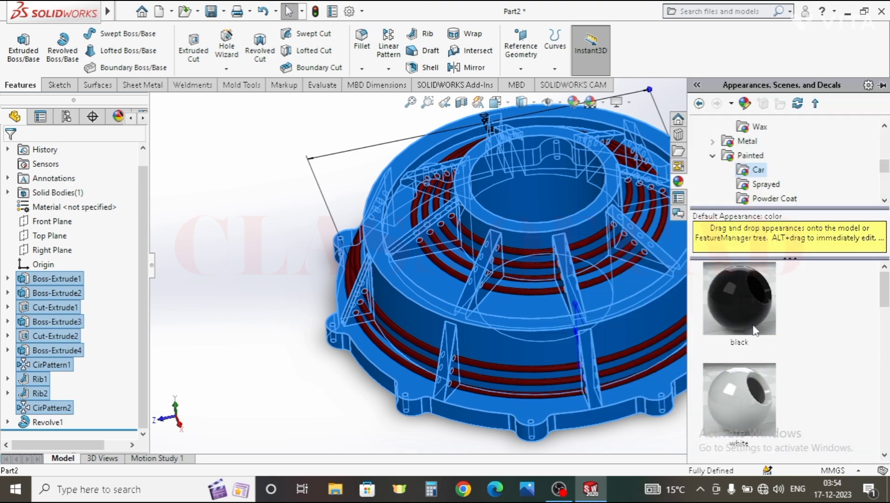
double_click(751, 391)
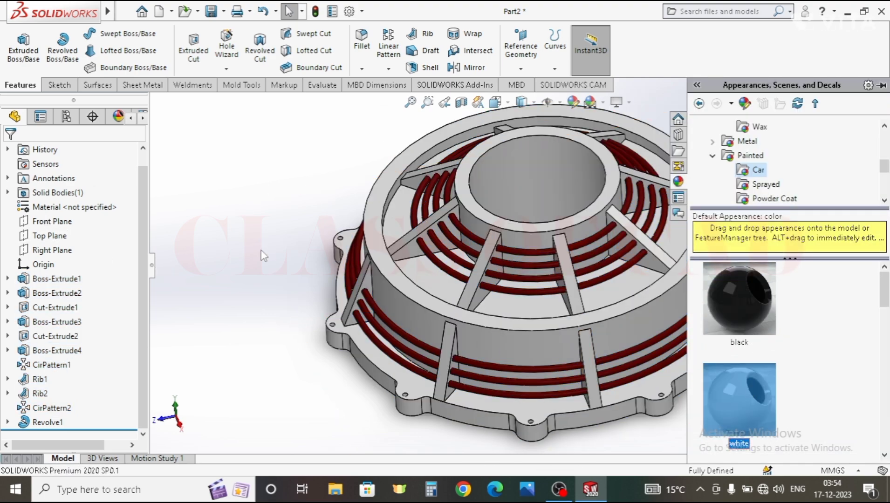
click(261, 250)
- Apply the metallic gold car paint appearance to the flange lug extrusion and its circular pattern
scroll(390, 310, up, 2)
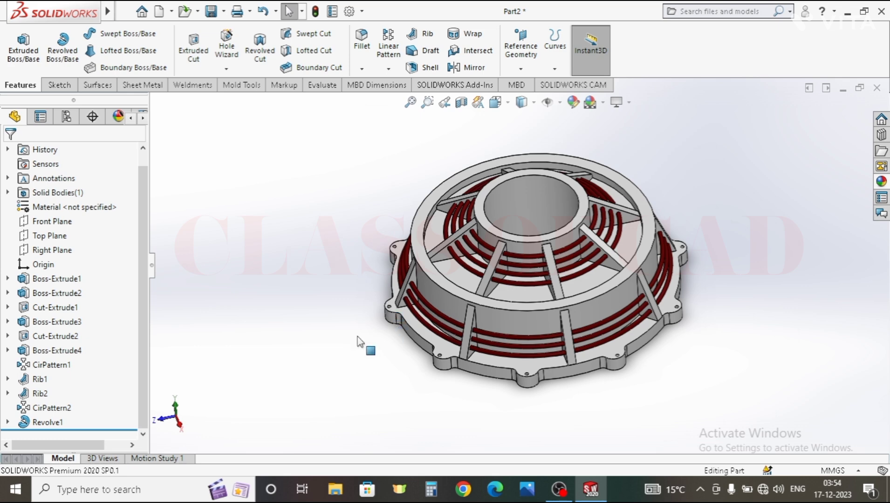
click(45, 366)
ctrl+click(57, 350)
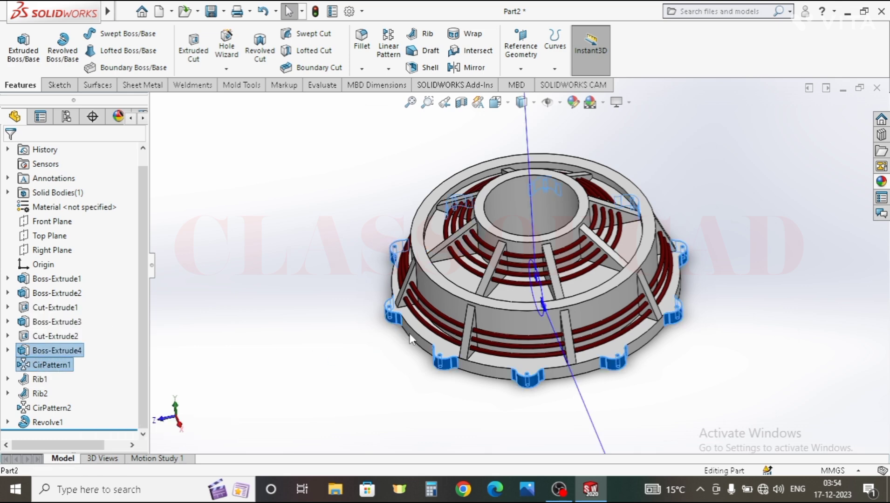
click(882, 183)
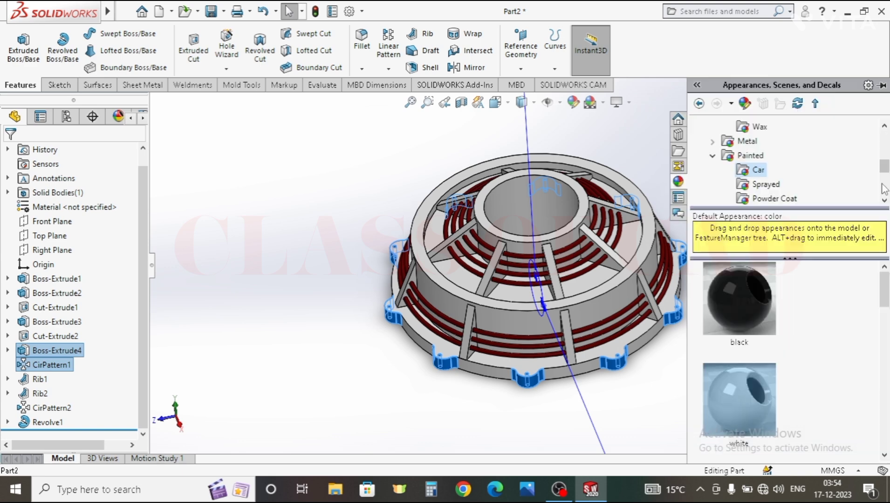
scroll(744, 377, down, 3)
click(744, 388)
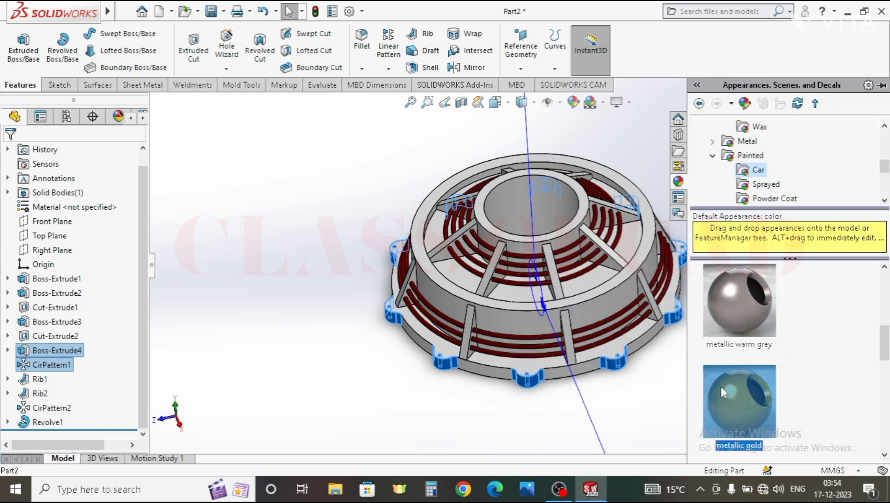
click(188, 265)
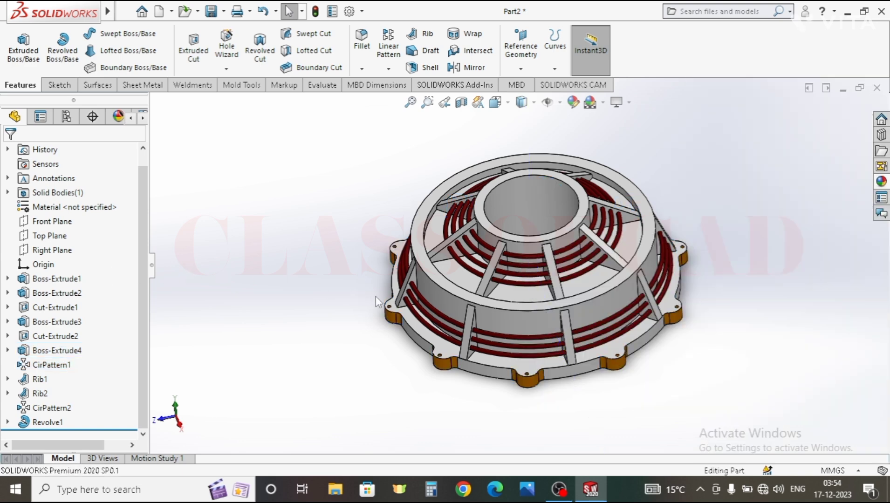
ctrl+middle_drag(498, 307, 451, 308)
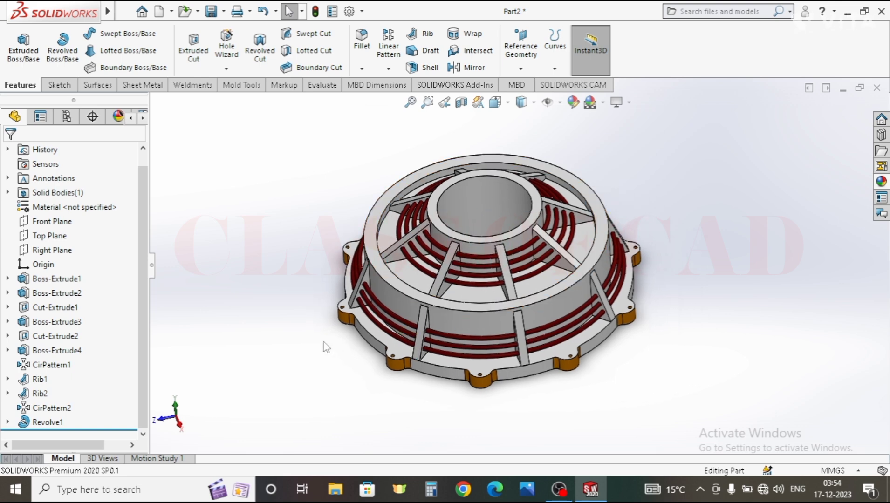
middle_drag(376, 294, 419, 353)
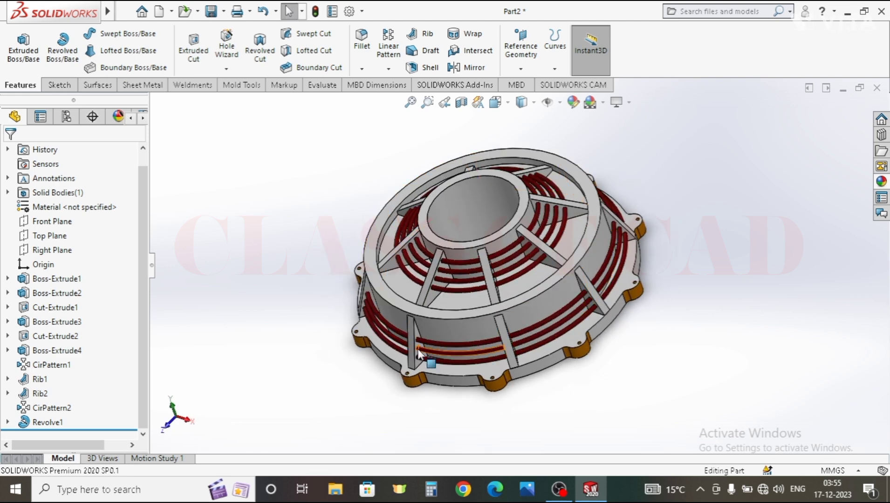